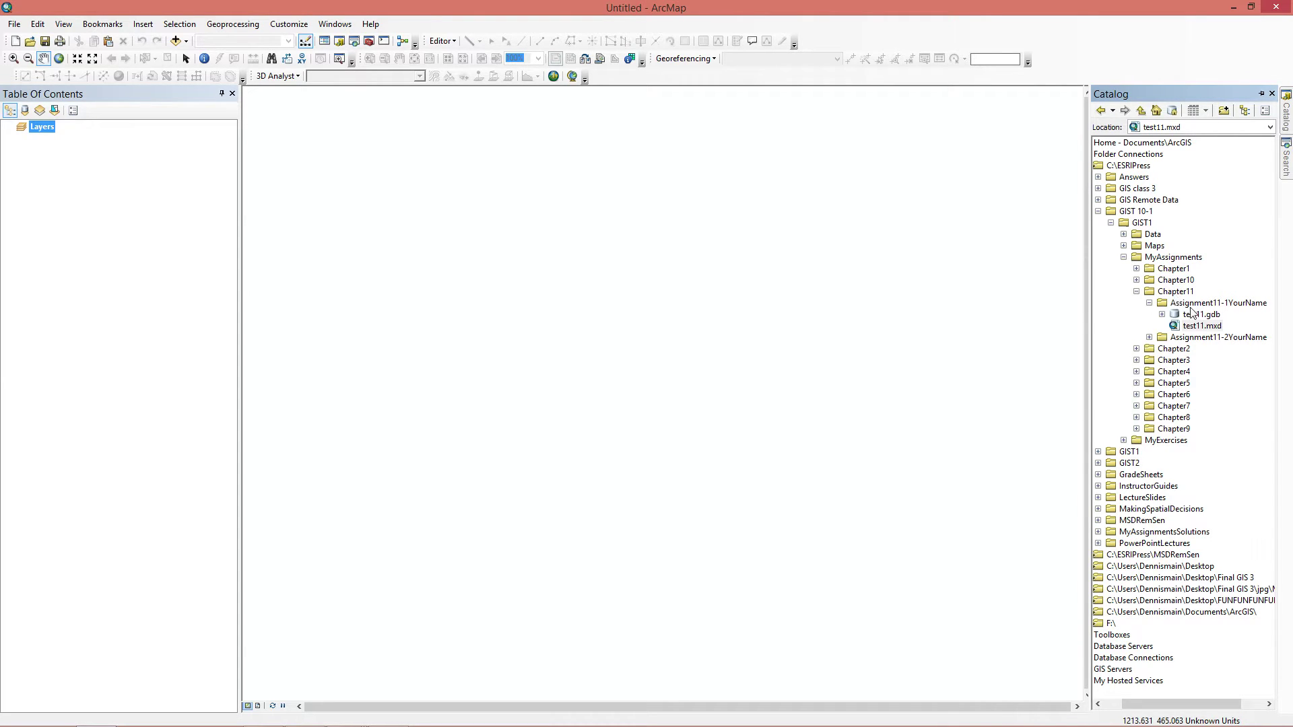
Step: Create a new file geodatabase named 11-1 in the Assignment11-1YourName folder
{"action": "right_click", "coordinate": [1194, 306]}
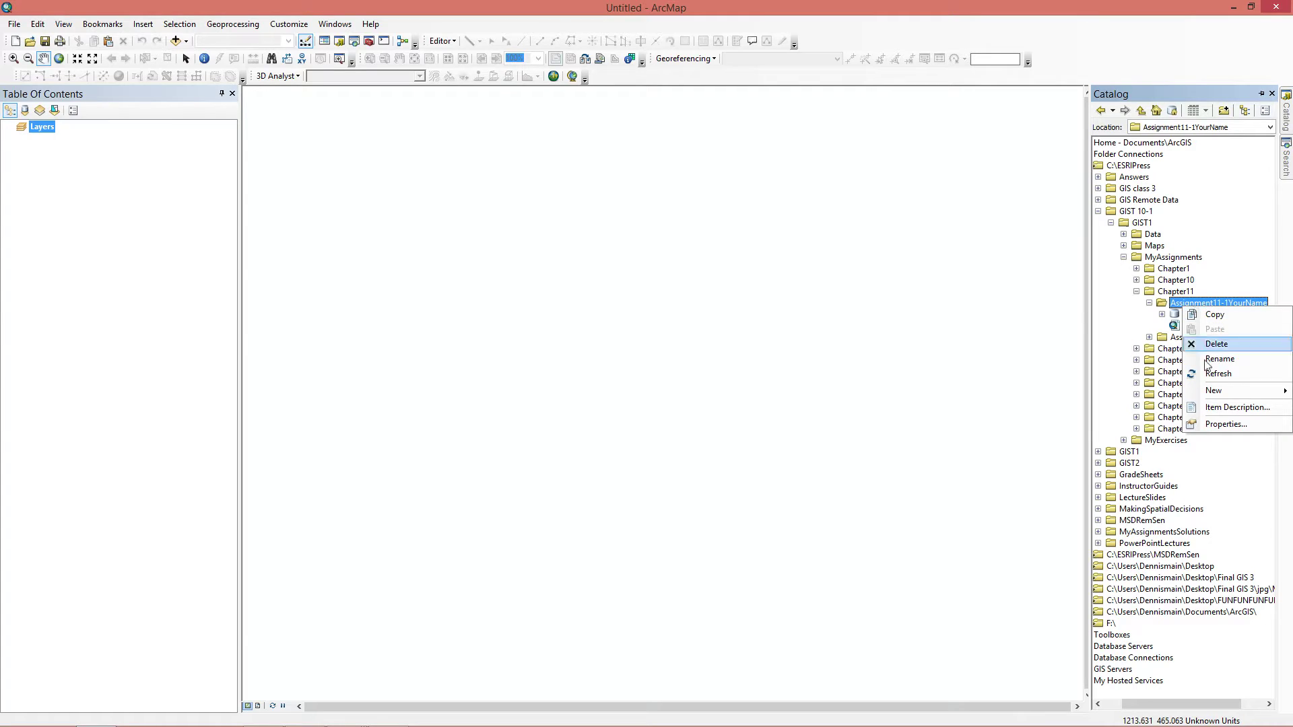
{"action": "mouse_move", "coordinate": [1212, 389]}
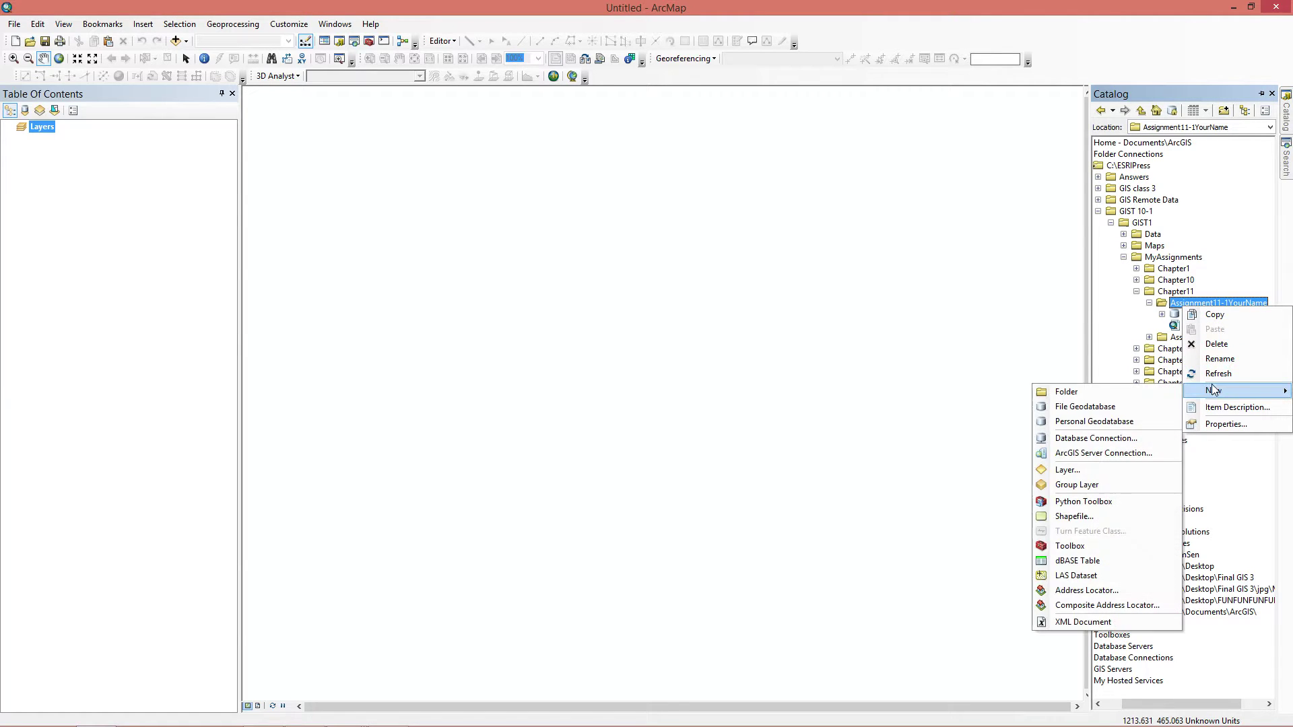
{"action": "left_click", "coordinate": [1109, 409]}
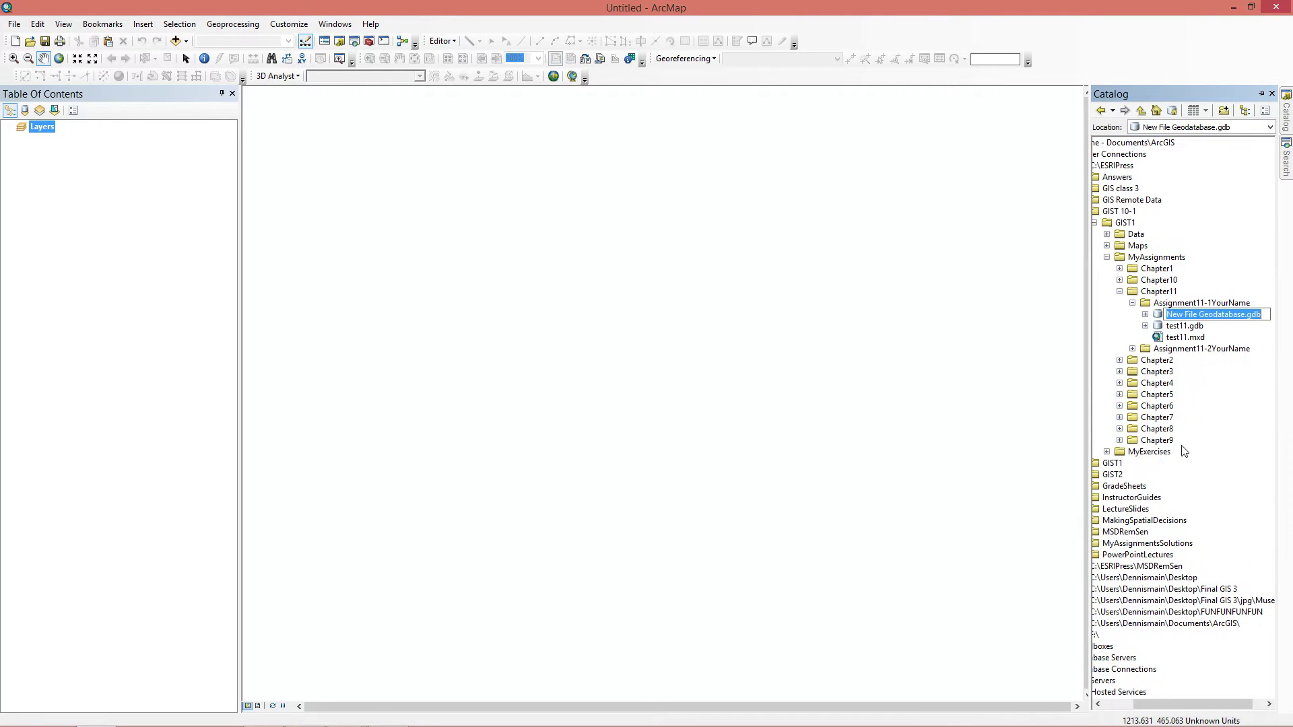
{"action": "type", "text": "test1"}
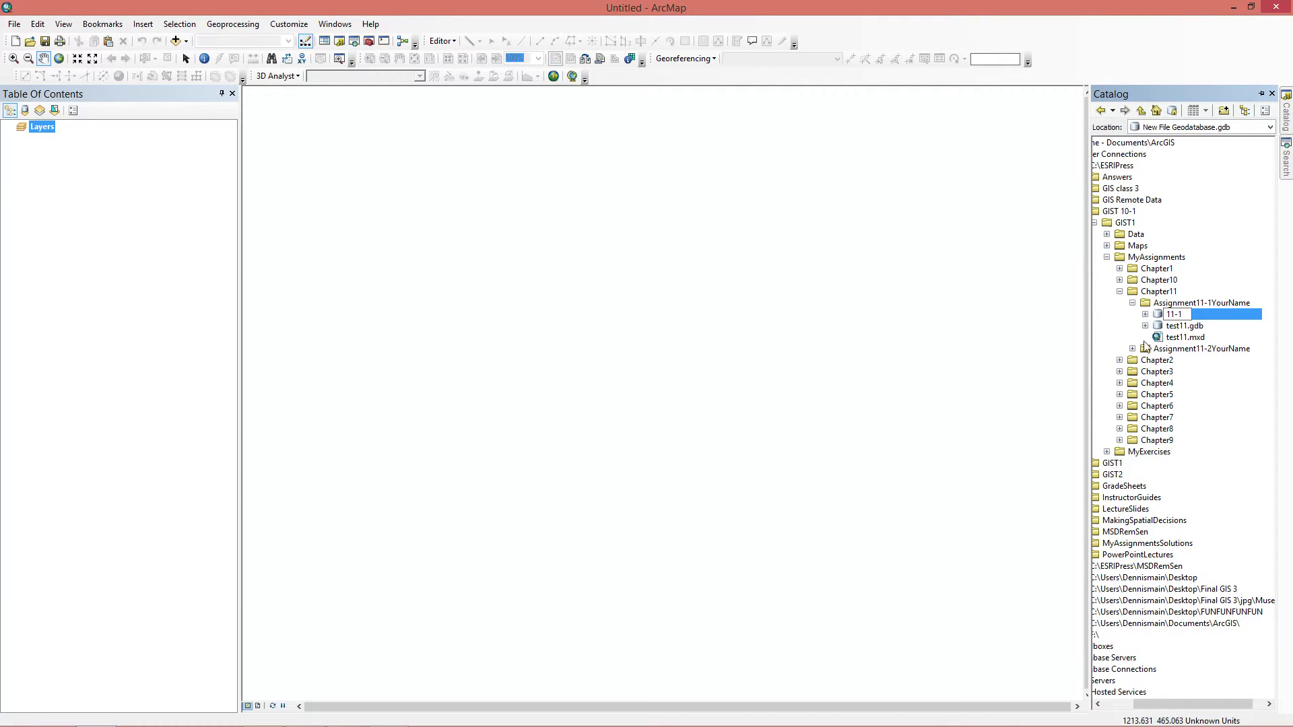
{"action": "left_click", "coordinate": [1172, 305]}
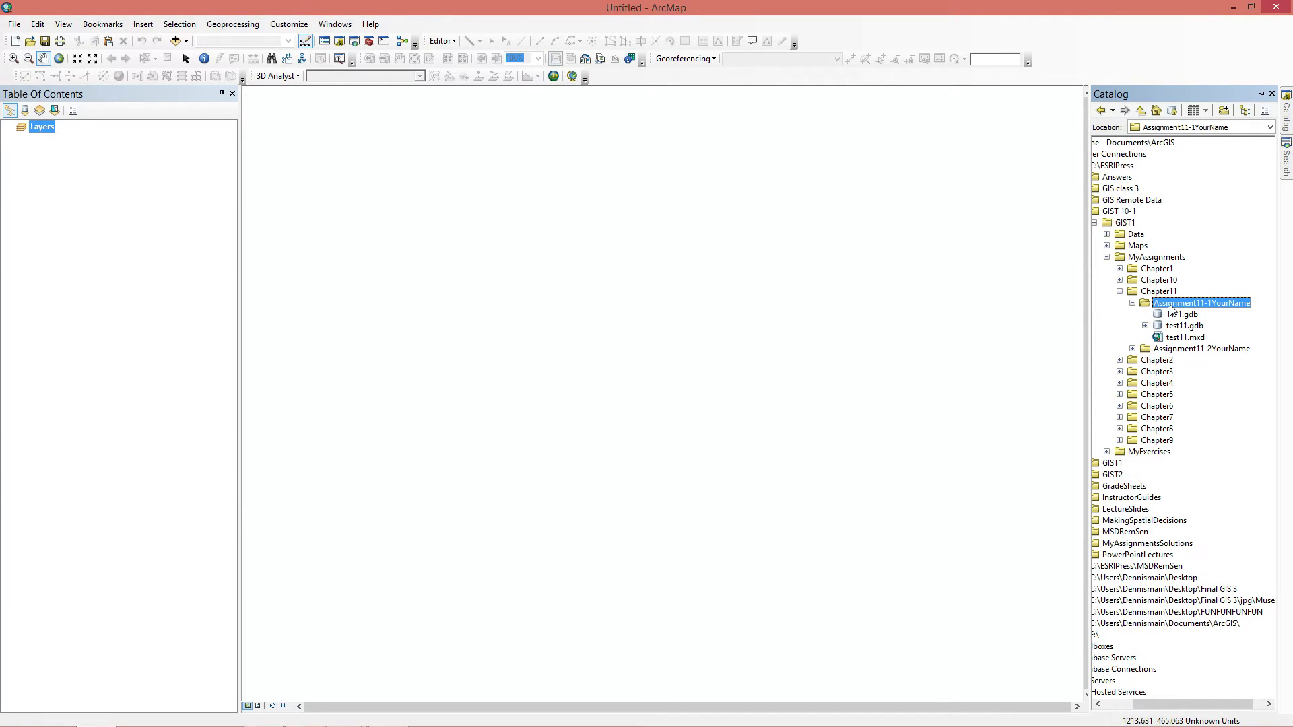
Step: In Map Document Properties, store relative pathnames and set 11-1.gdb as the default geodatabase
{"action": "left_click", "coordinate": [10, 27]}
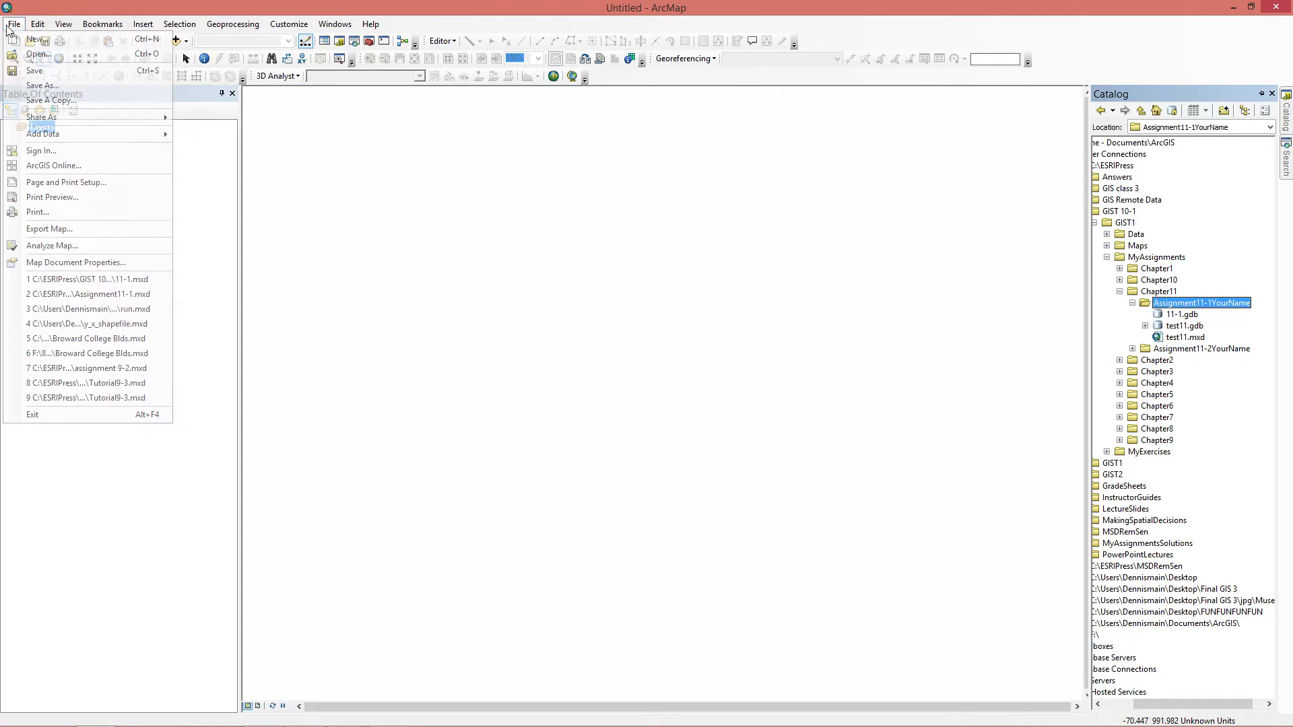
{"action": "left_click", "coordinate": [80, 263]}
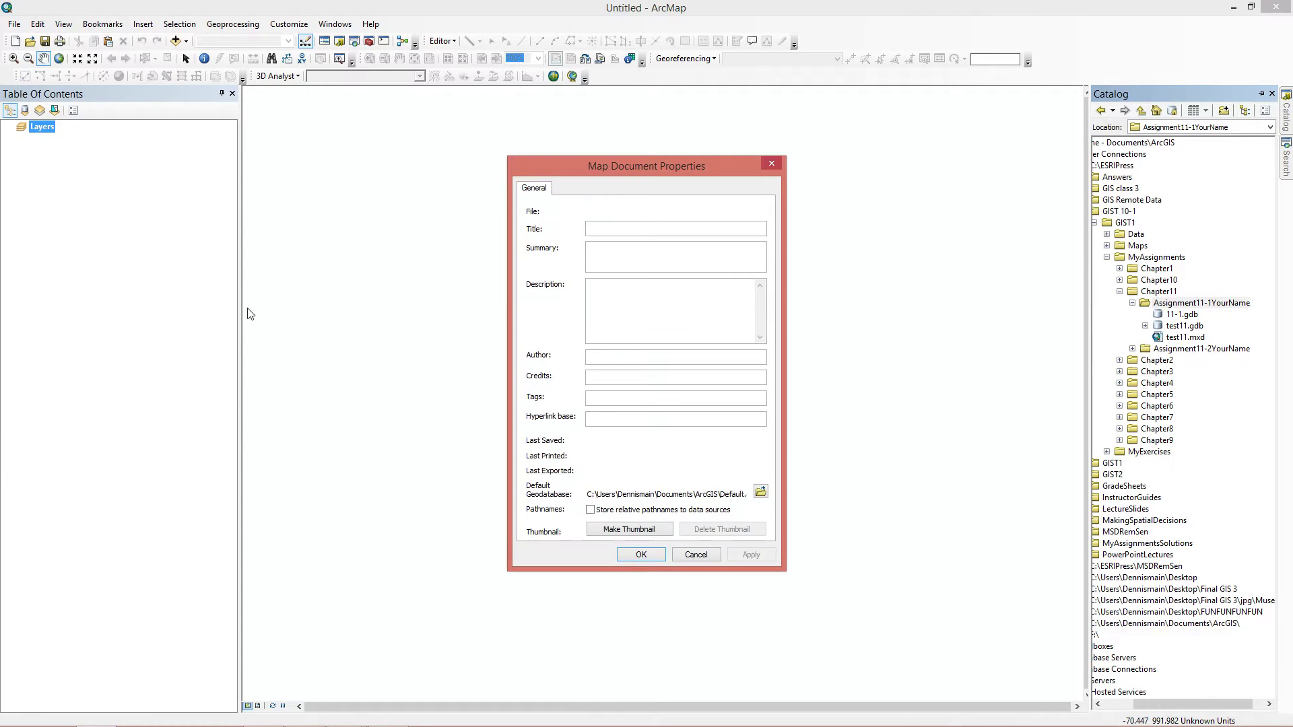
{"action": "left_click", "coordinate": [590, 510]}
{"action": "left_click", "coordinate": [764, 493]}
{"action": "left_click", "coordinate": [637, 280]}
{"action": "scroll", "coordinate": [637, 304], "scroll_direction": "up", "scroll_amount": 4}
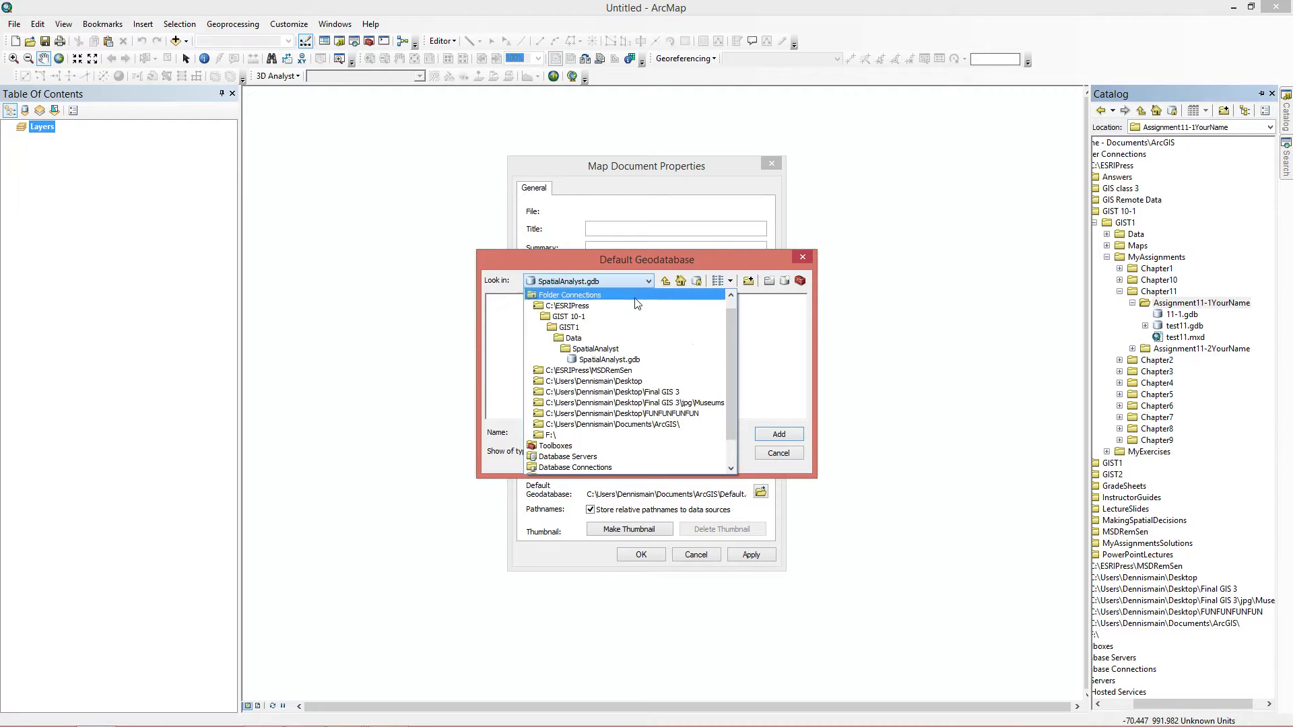
{"action": "left_click", "coordinate": [588, 327]}
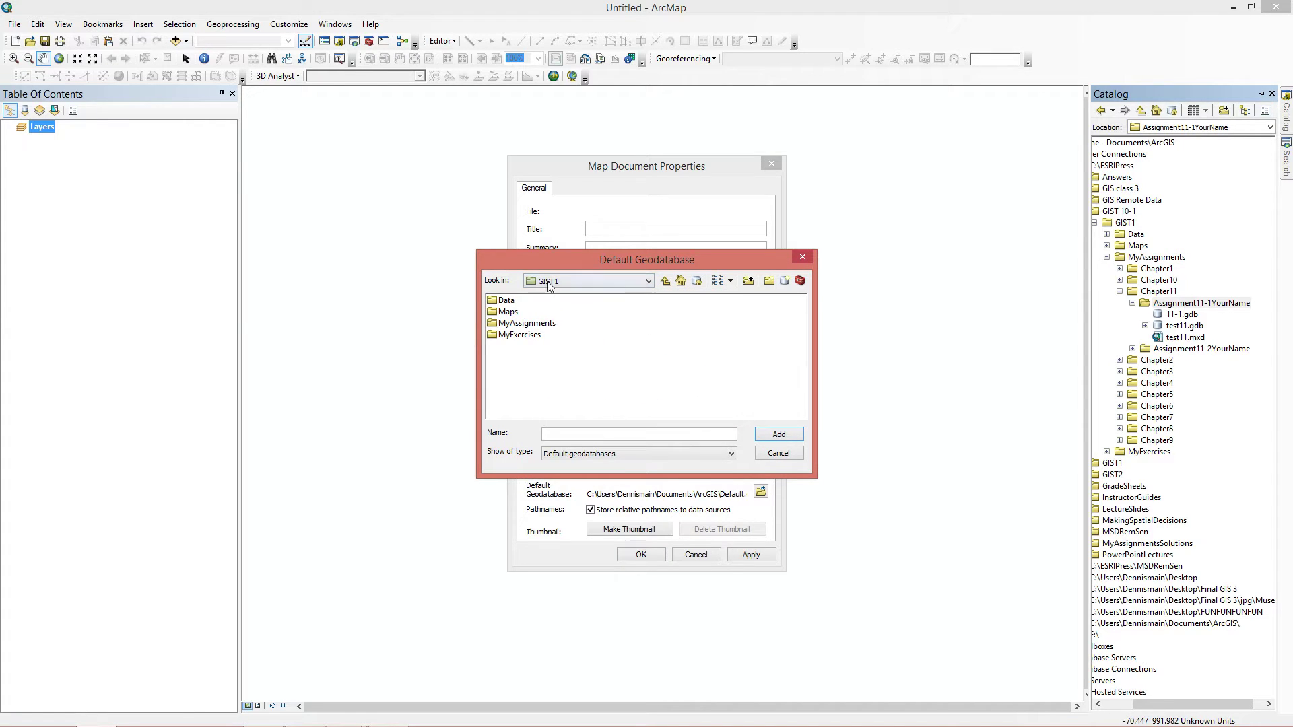
{"action": "double_click", "coordinate": [526, 324]}
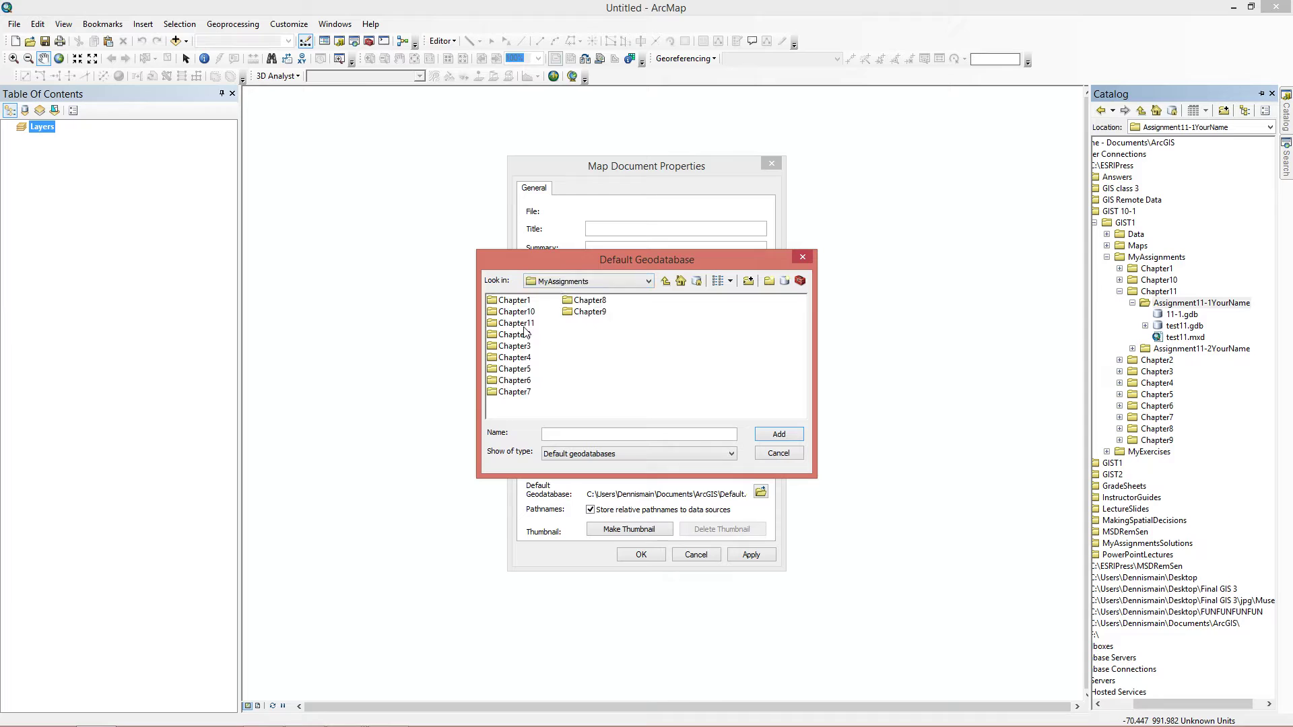
{"action": "double_click", "coordinate": [528, 324]}
{"action": "left_click", "coordinate": [546, 302]}
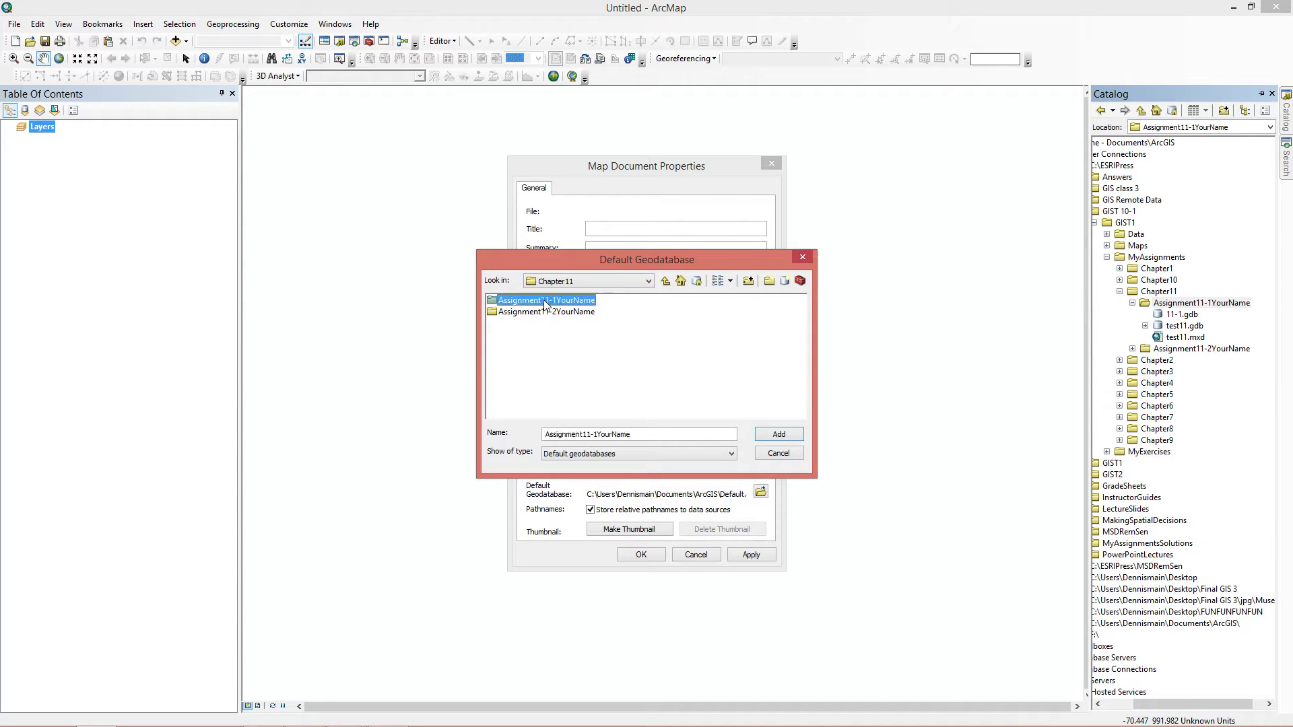
{"action": "double_click", "coordinate": [545, 303]}
{"action": "left_click", "coordinate": [523, 301]}
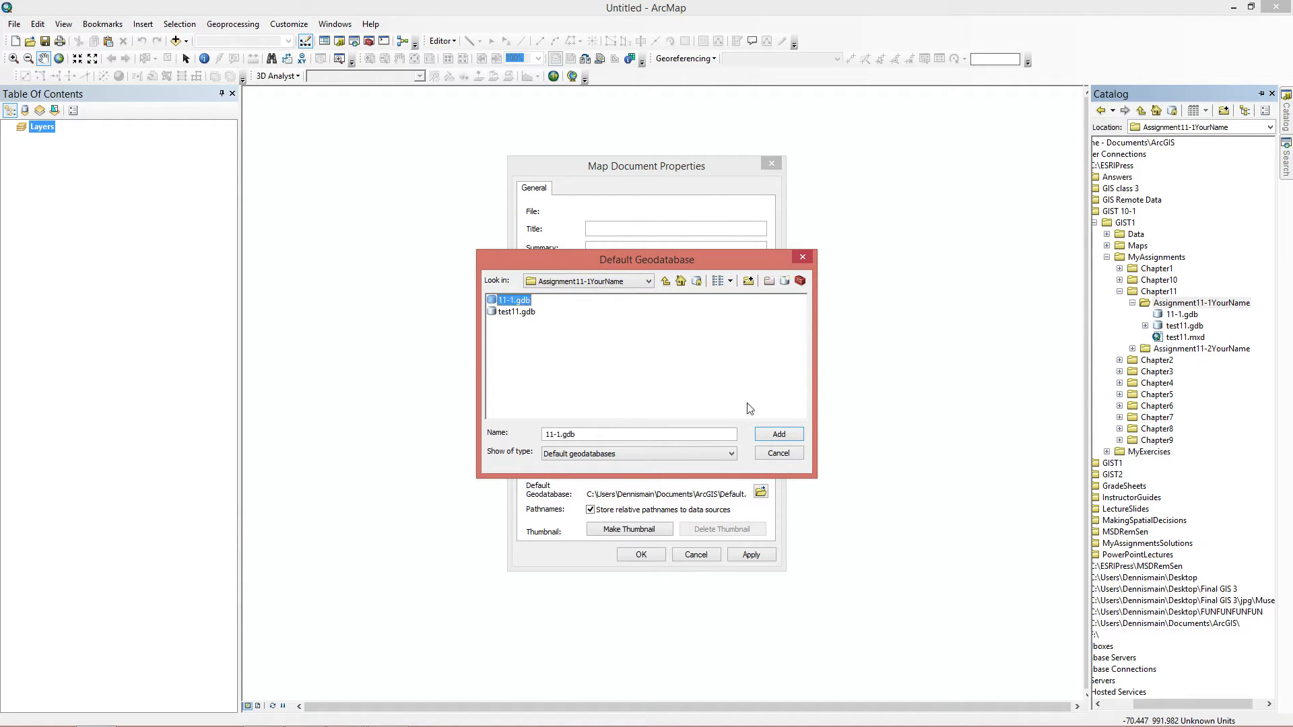
{"action": "left_click", "coordinate": [779, 435]}
Step: Apply the document properties and save the map as 11-1 in Assignment11-1YourName
{"action": "left_click", "coordinate": [640, 555]}
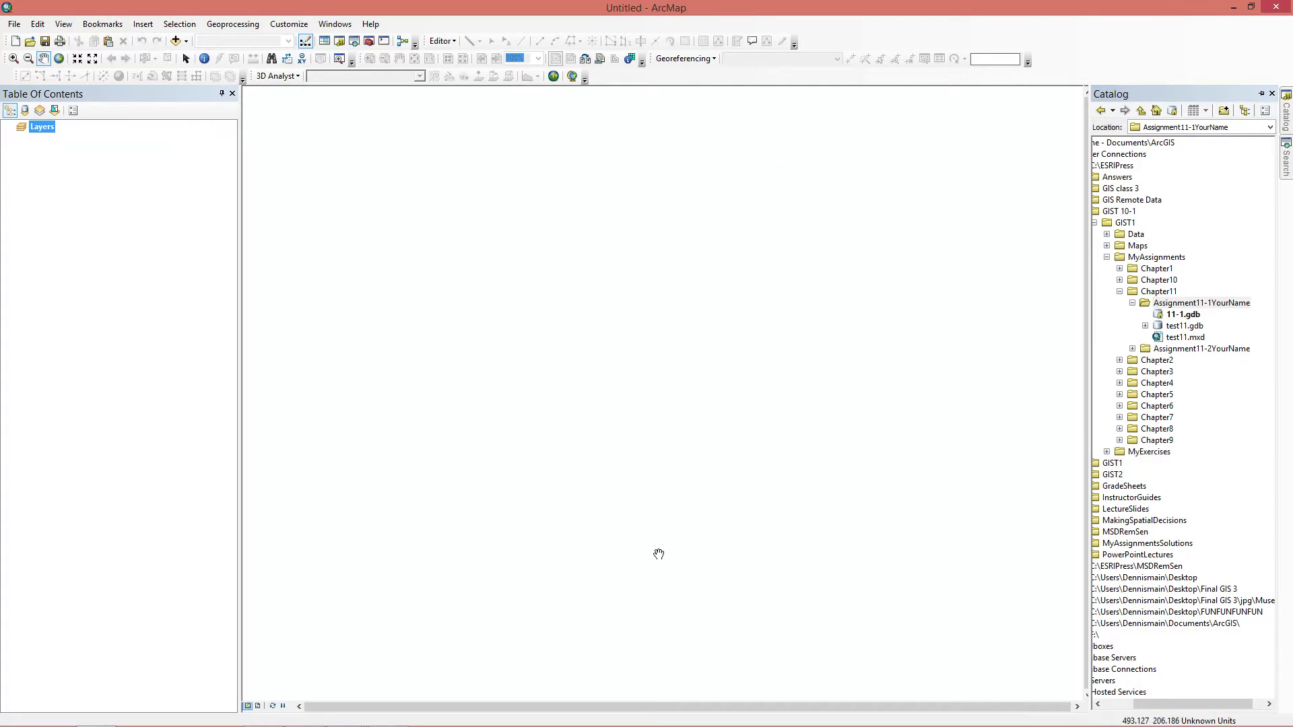
{"action": "left_click", "coordinate": [15, 24]}
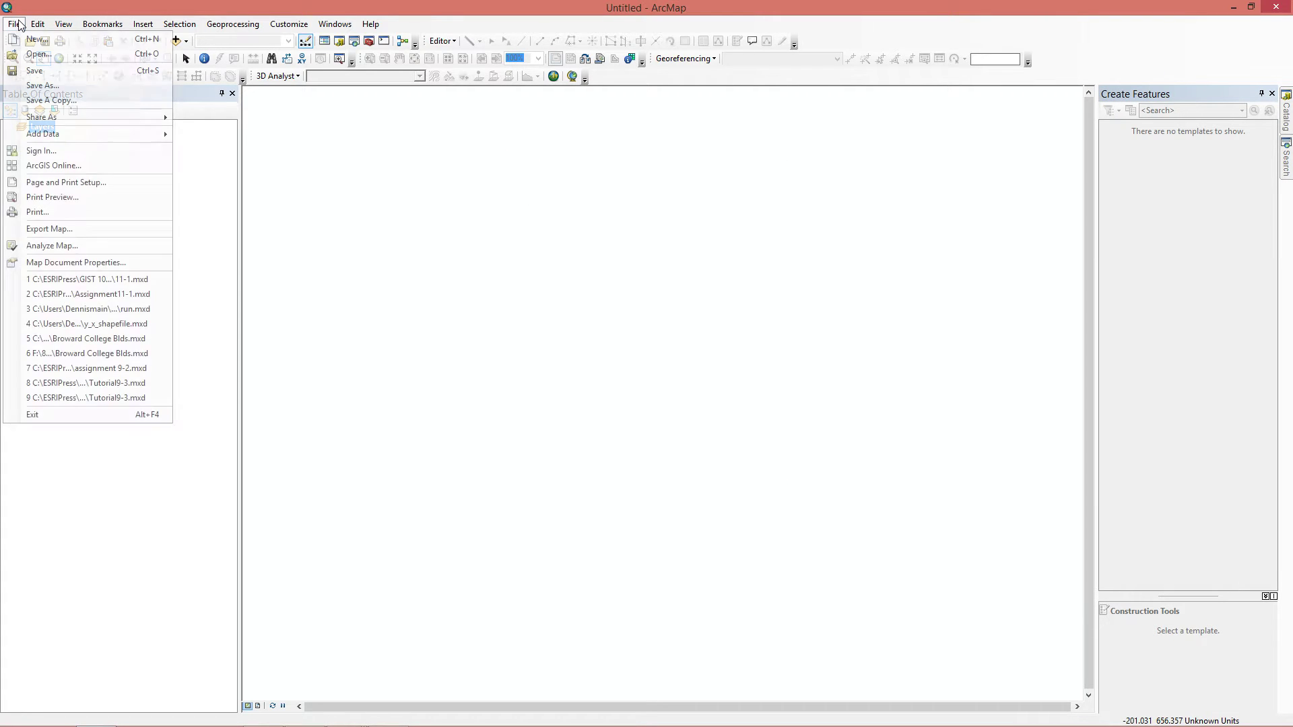
{"action": "left_click", "coordinate": [43, 85]}
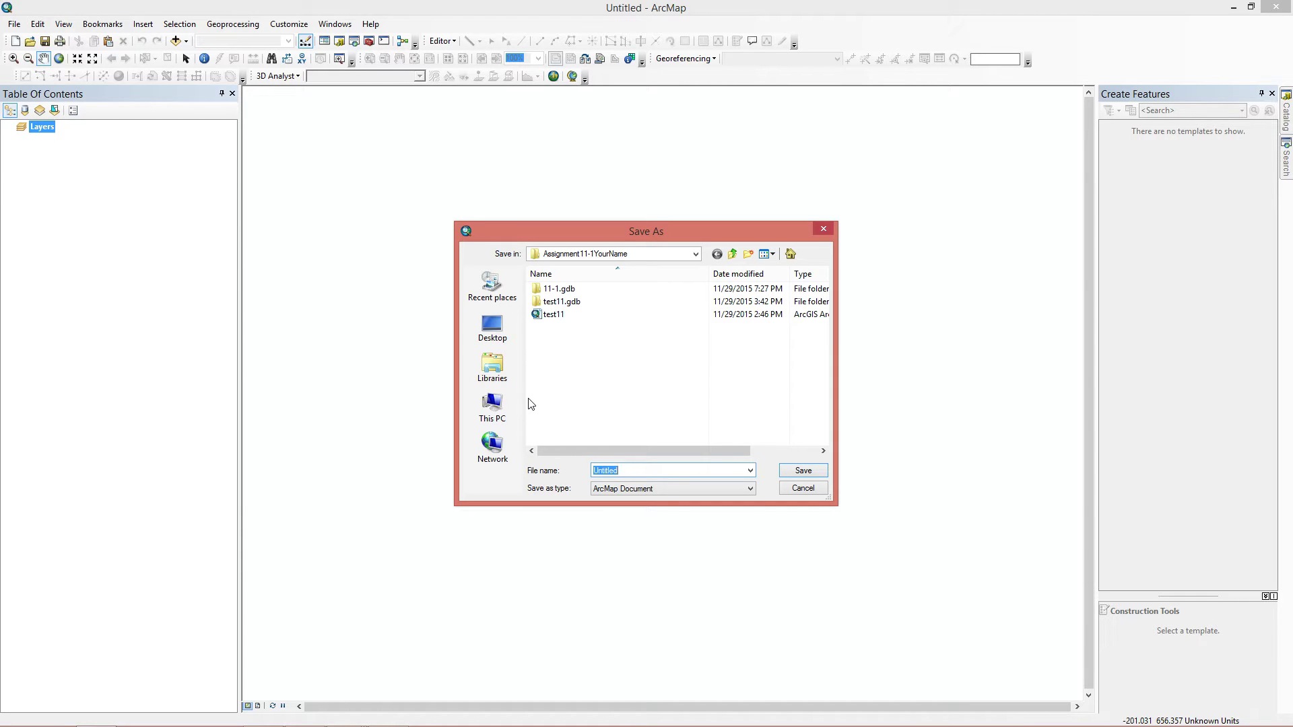
{"action": "type", "text": "11-1"}
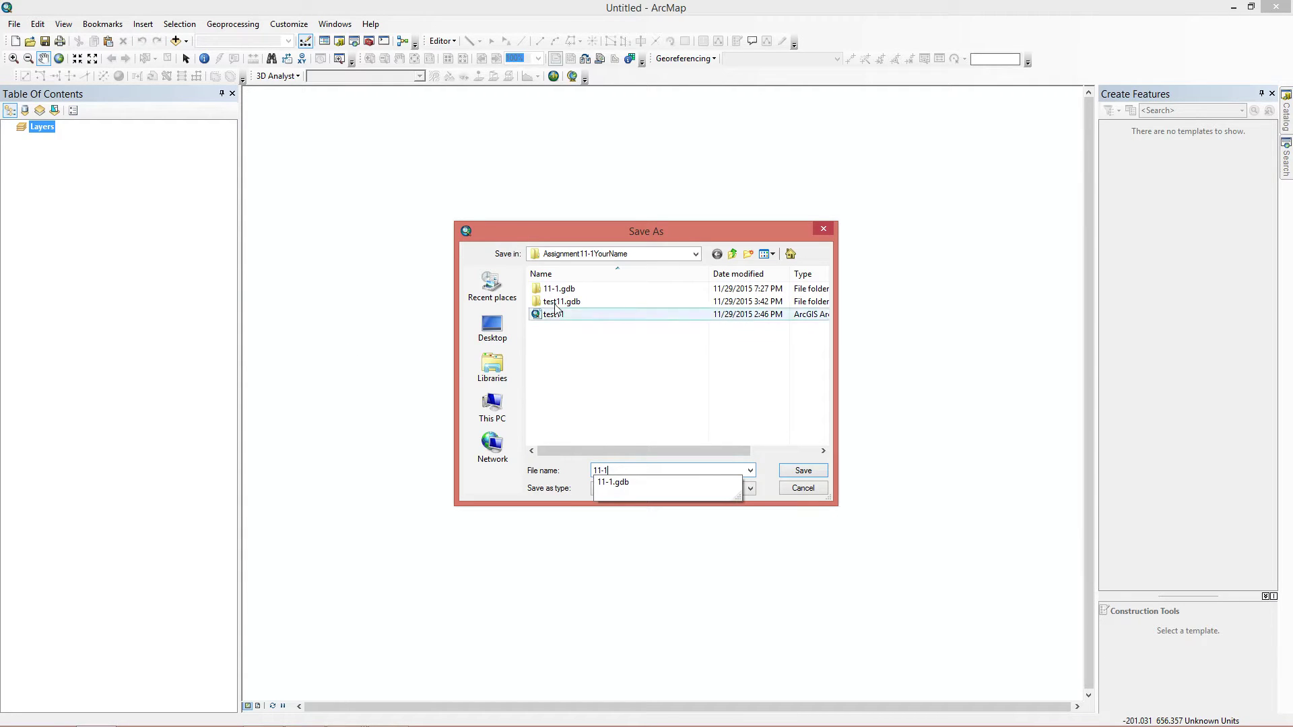
{"action": "left_click", "coordinate": [817, 471]}
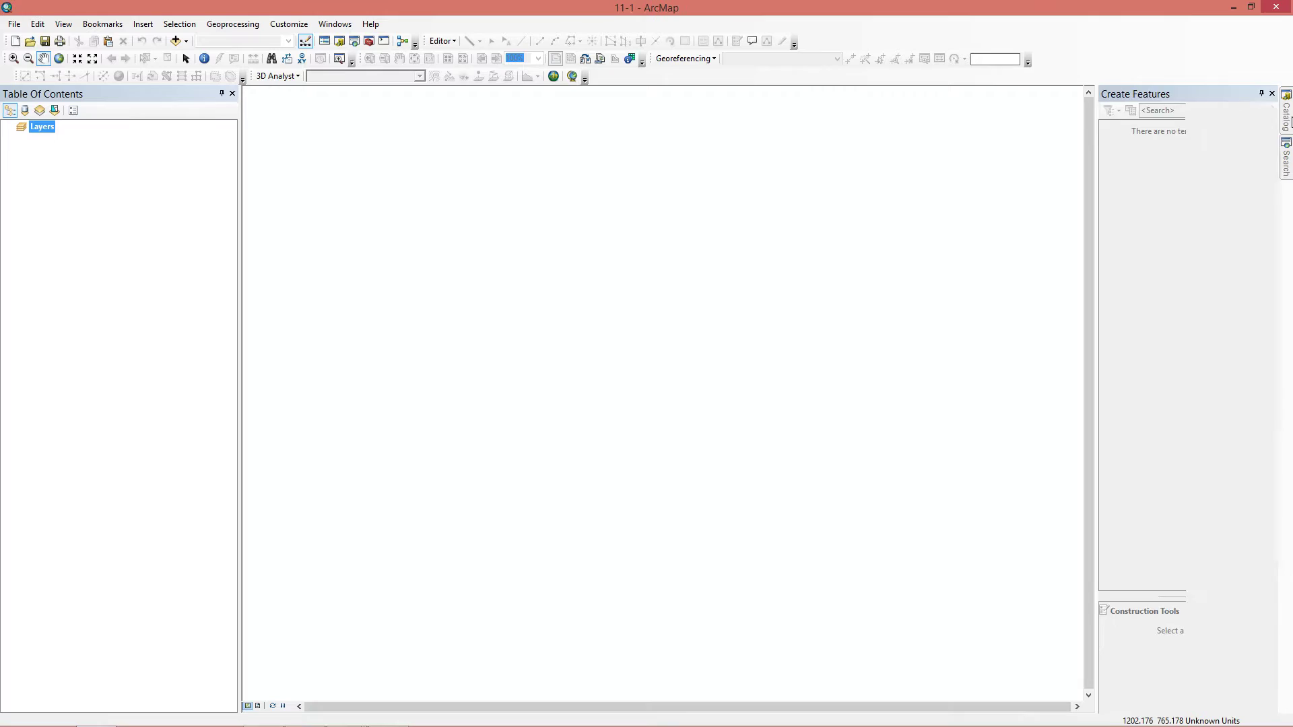
{"action": "left_click", "coordinate": [1286, 114]}
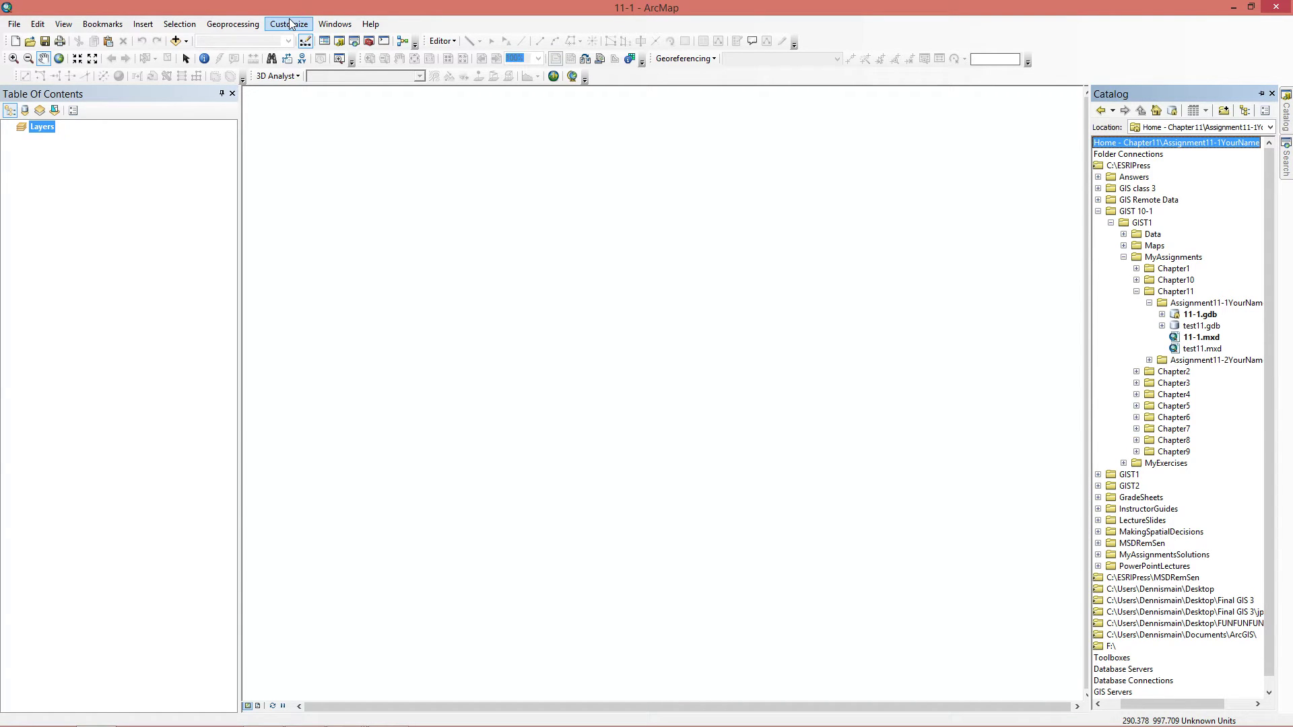
Step: Add Munic and Parks from C:\ESRIPress\GIST 10-1\GIST1\Data\AlleghenyCounty.gdb to the map
{"action": "left_click", "coordinate": [186, 42]}
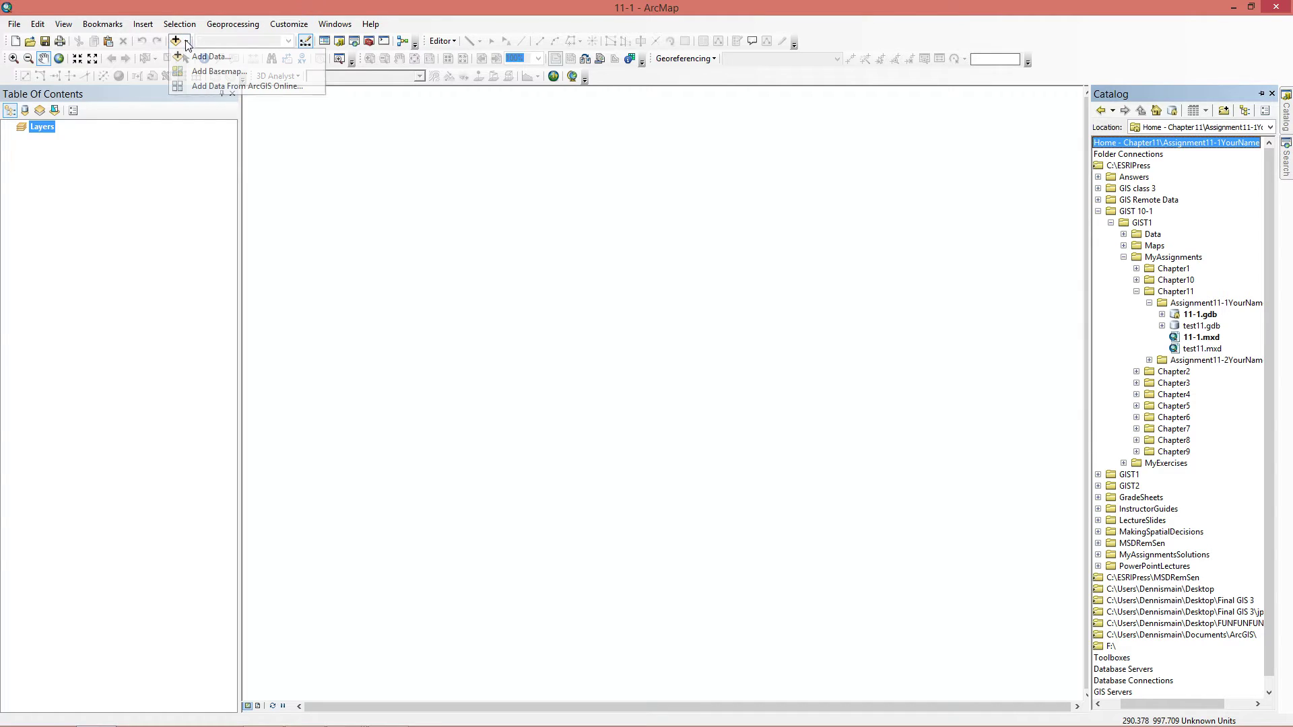
{"action": "left_click", "coordinate": [199, 52]}
{"action": "left_click", "coordinate": [649, 283]}
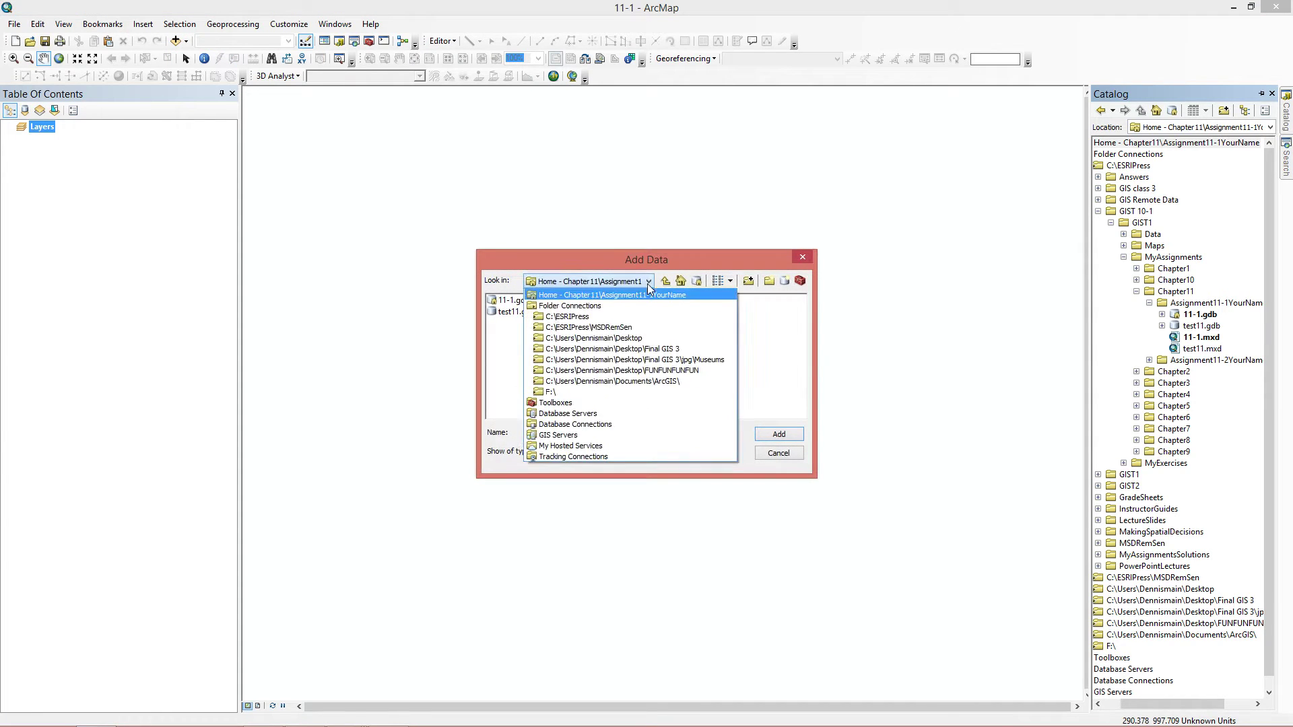
{"action": "left_click", "coordinate": [586, 316]}
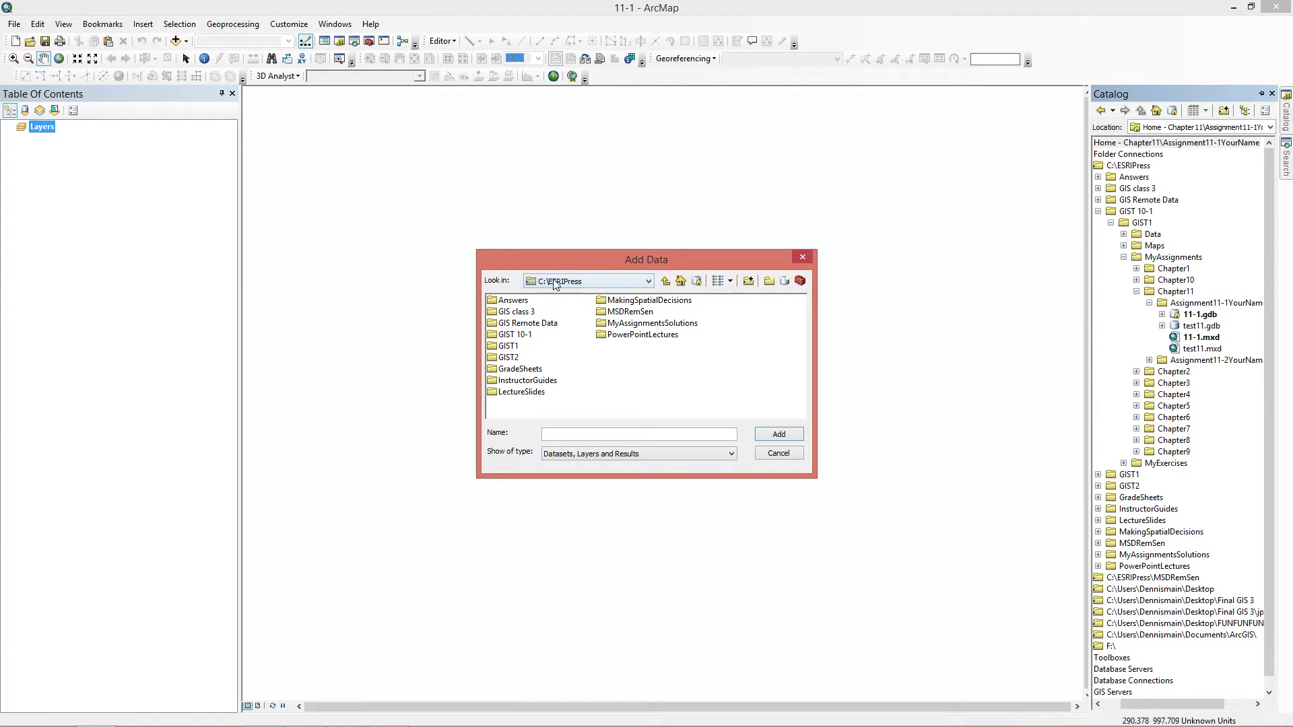
{"action": "double_click", "coordinate": [520, 336]}
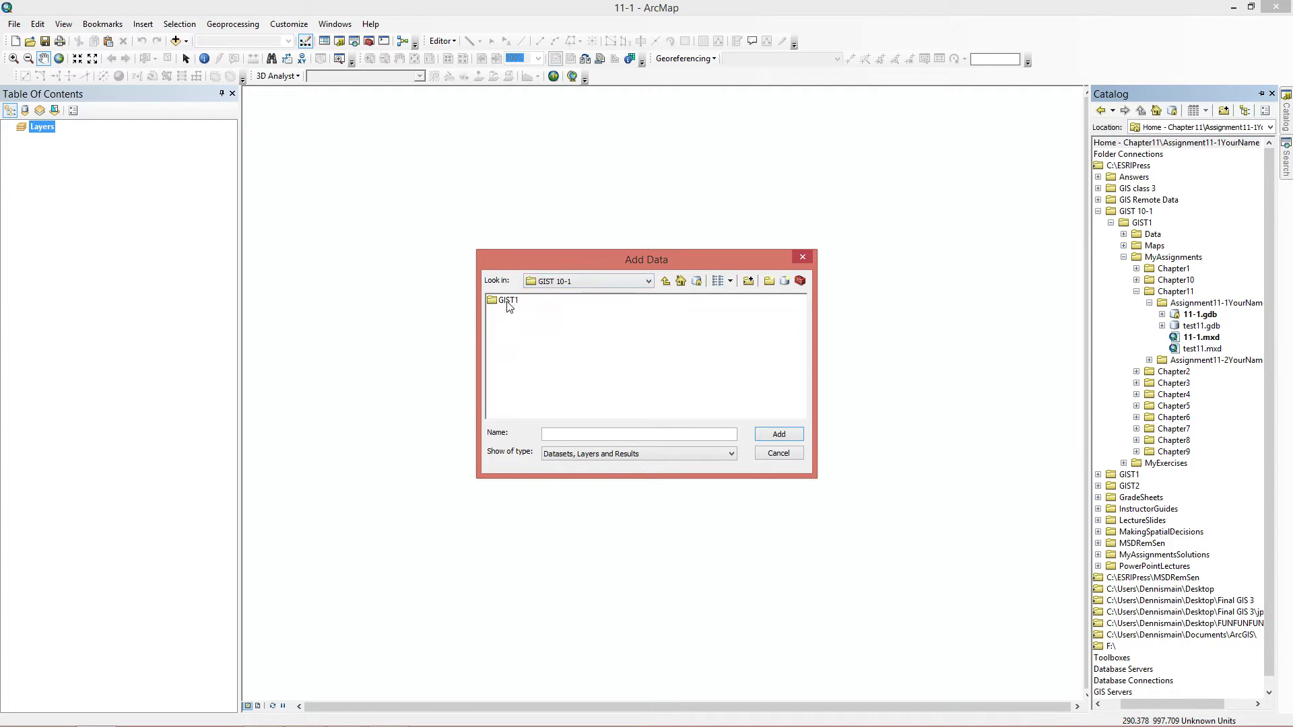
{"action": "double_click", "coordinate": [508, 303]}
{"action": "double_click", "coordinate": [506, 301]}
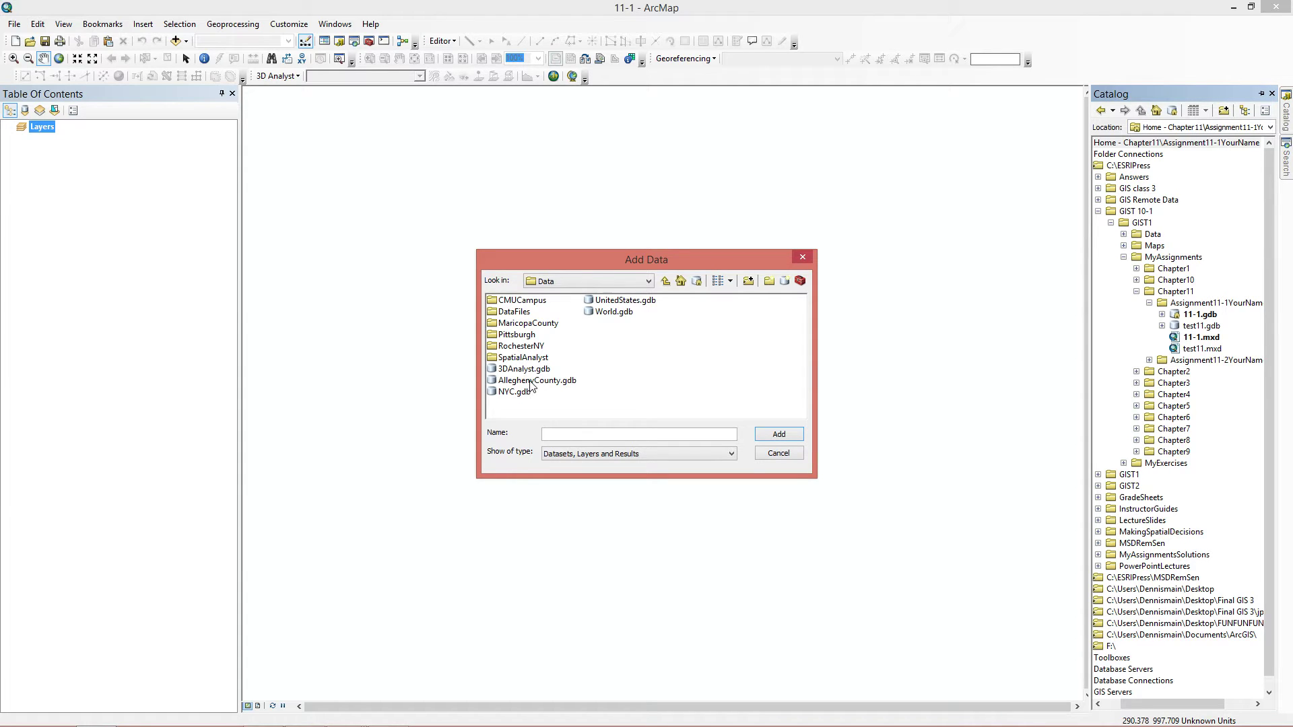
{"action": "double_click", "coordinate": [530, 381]}
{"action": "left_click", "coordinate": [514, 314]}
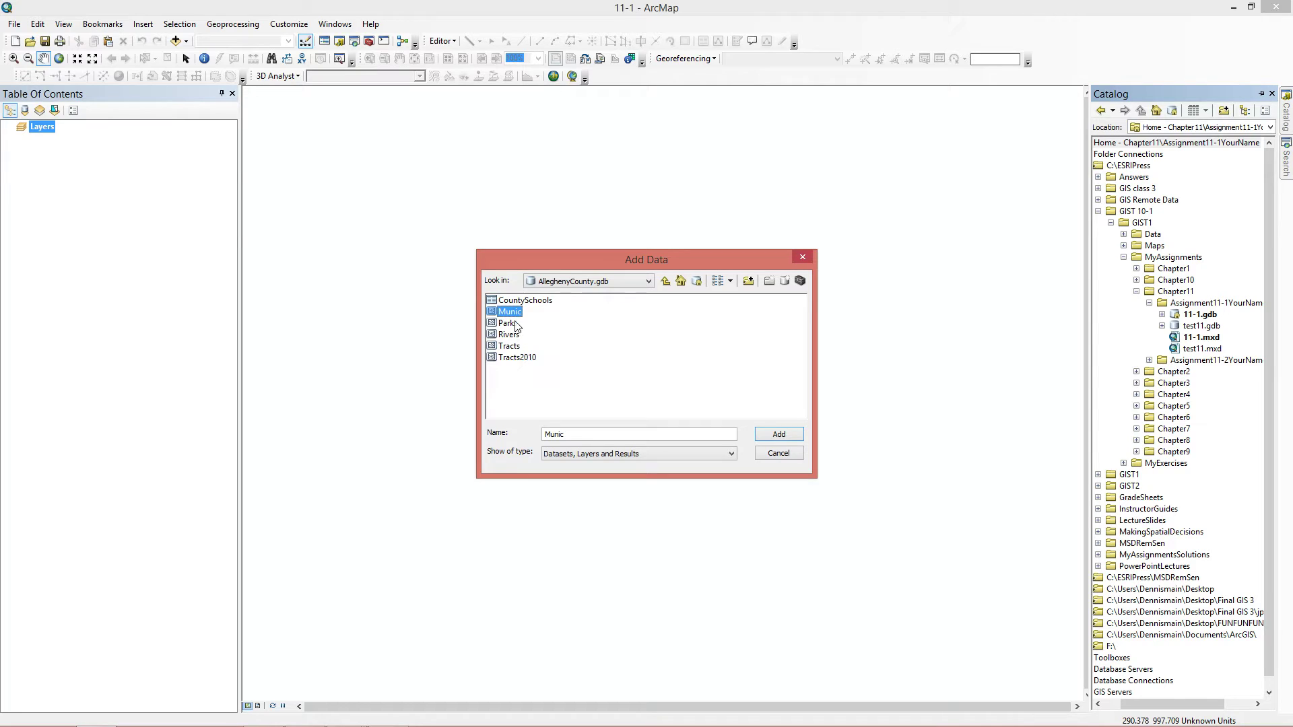
{"action": "left_click", "coordinate": [516, 324], "text": "ctrl"}
{"action": "left_click", "coordinate": [781, 435]}
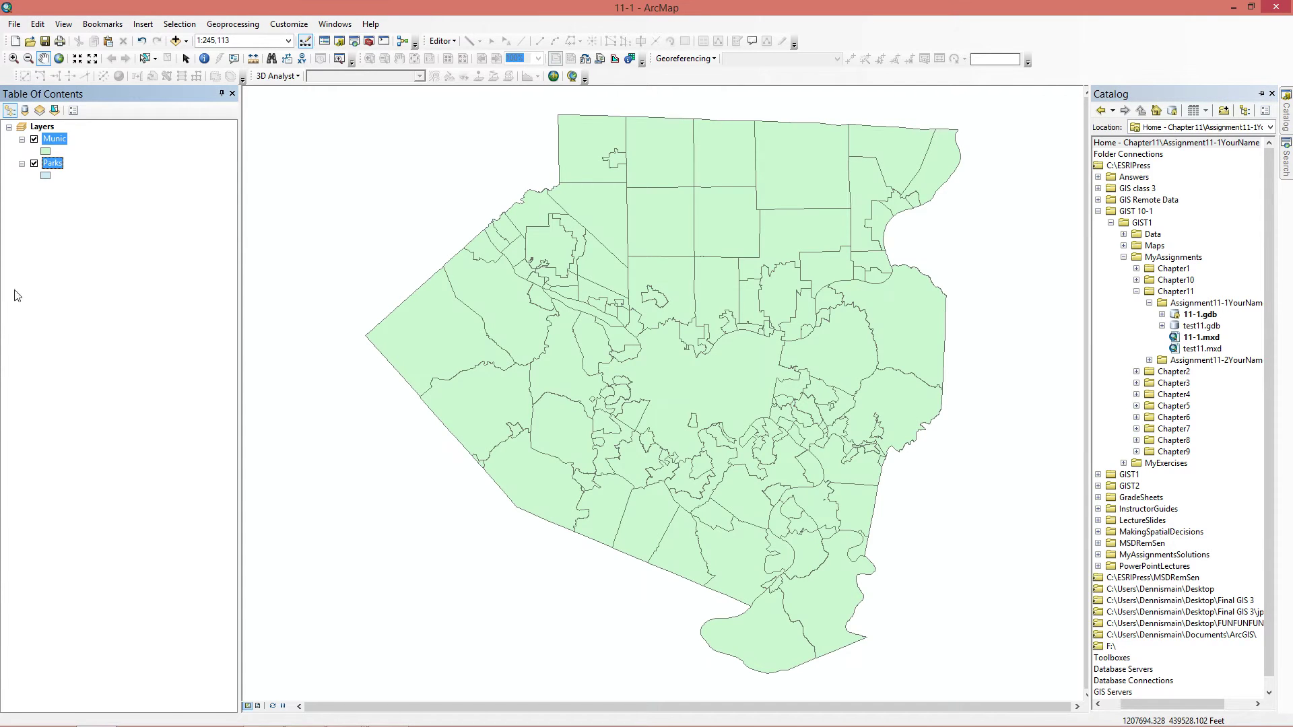
Step: Set the Layers data frame to NAD_1983_StatePlane_Pennsylvania_South_FIPS_3702_Feet
{"action": "right_click", "coordinate": [44, 130]}
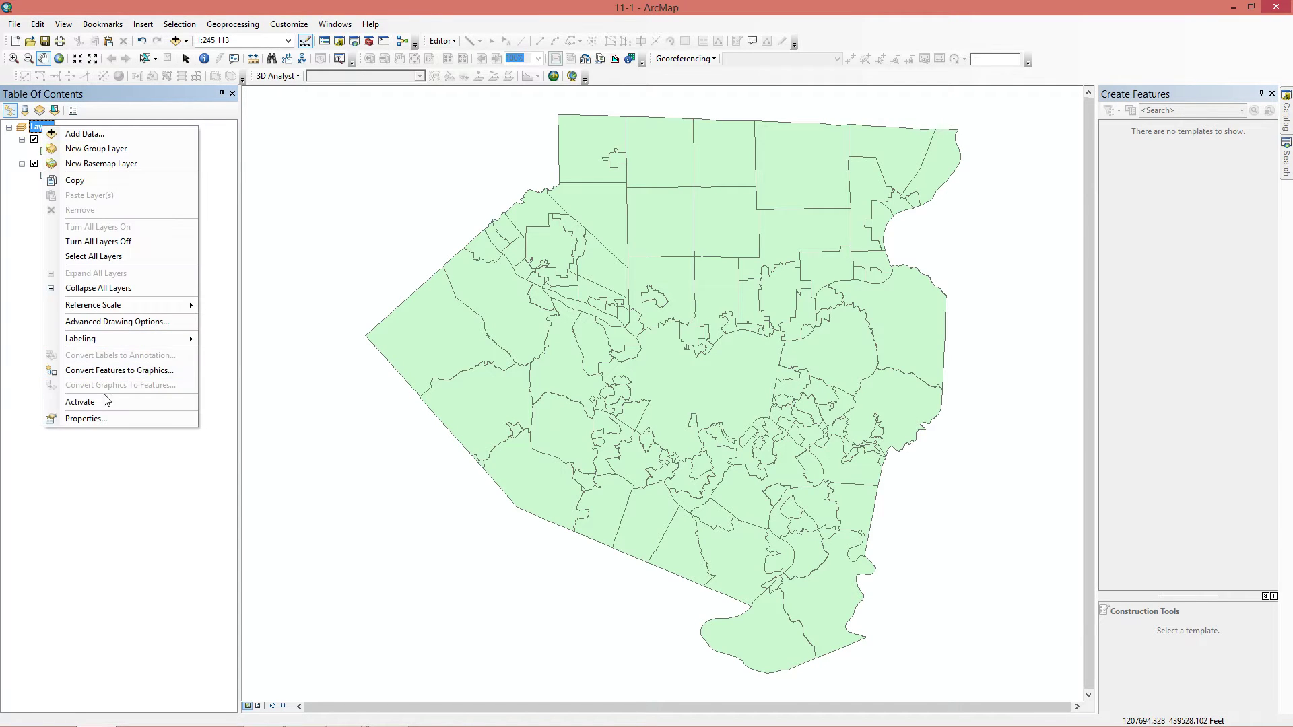
{"action": "left_click", "coordinate": [102, 419]}
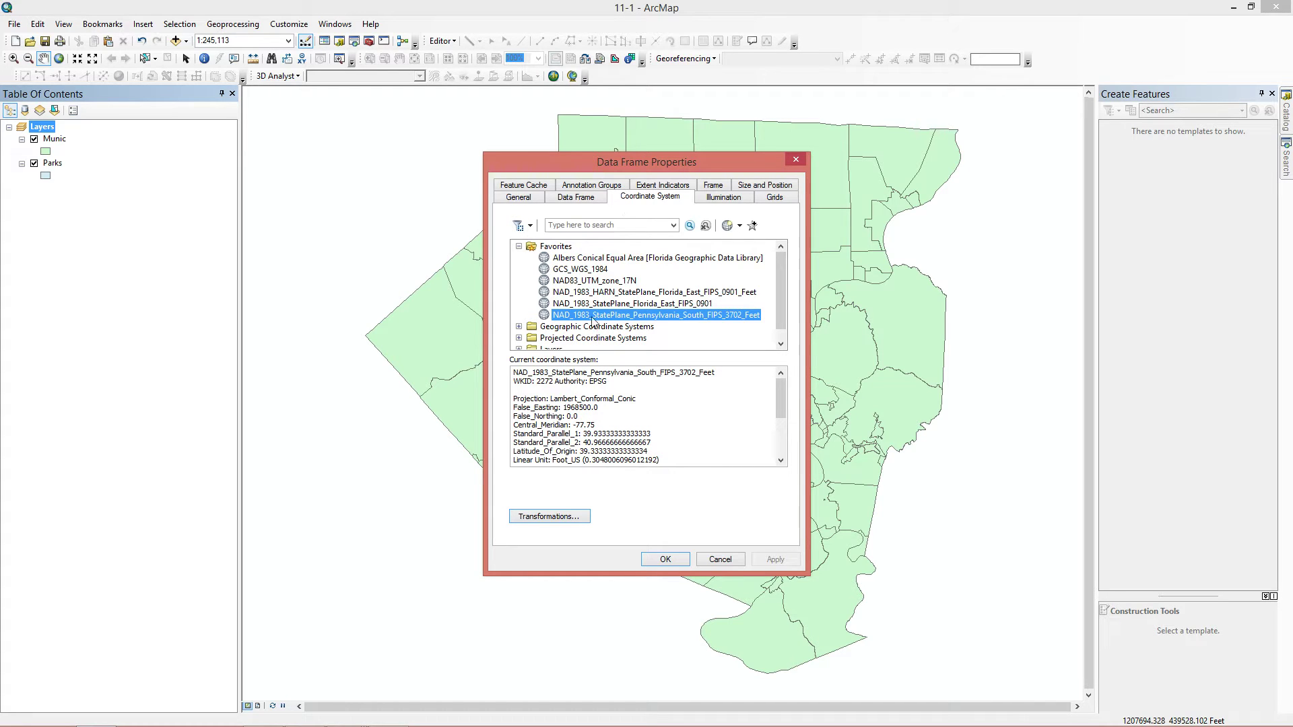
{"action": "left_click", "coordinate": [678, 563]}
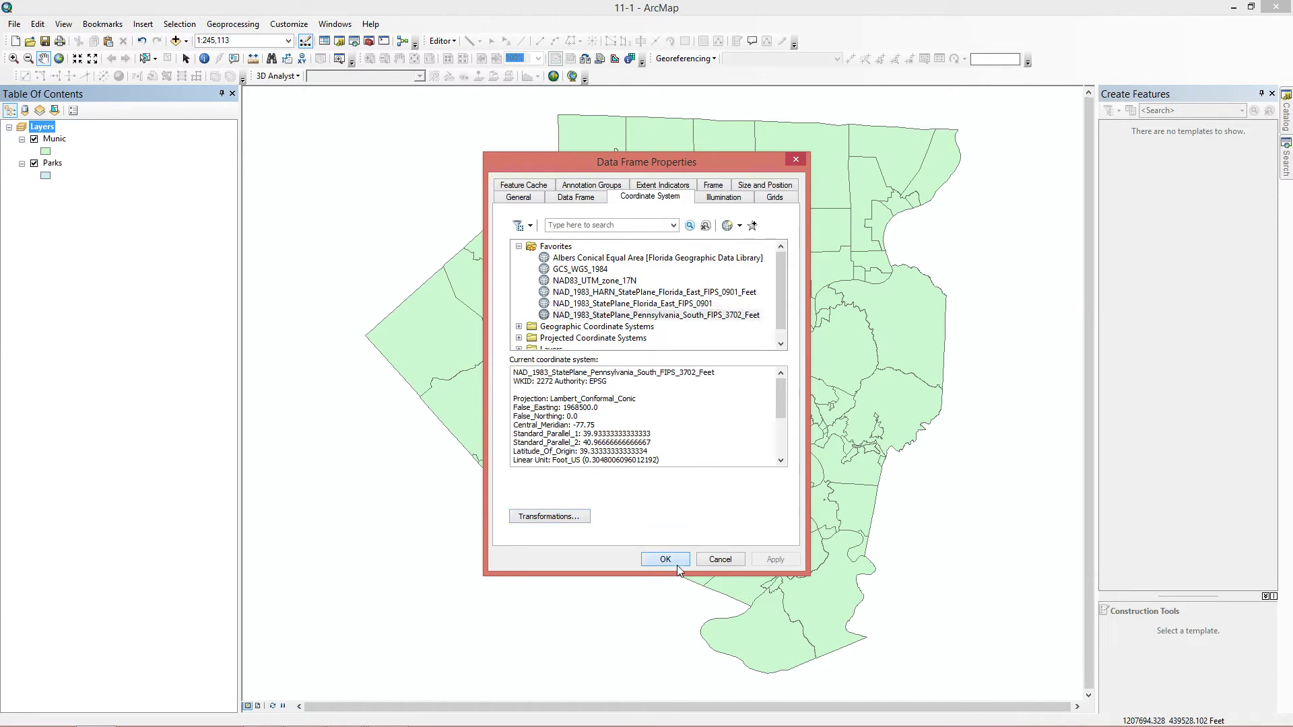
Step: Add the LandUse.lyr layer file from the SpatialAnalyst folder to the map
{"action": "left_click", "coordinate": [185, 41]}
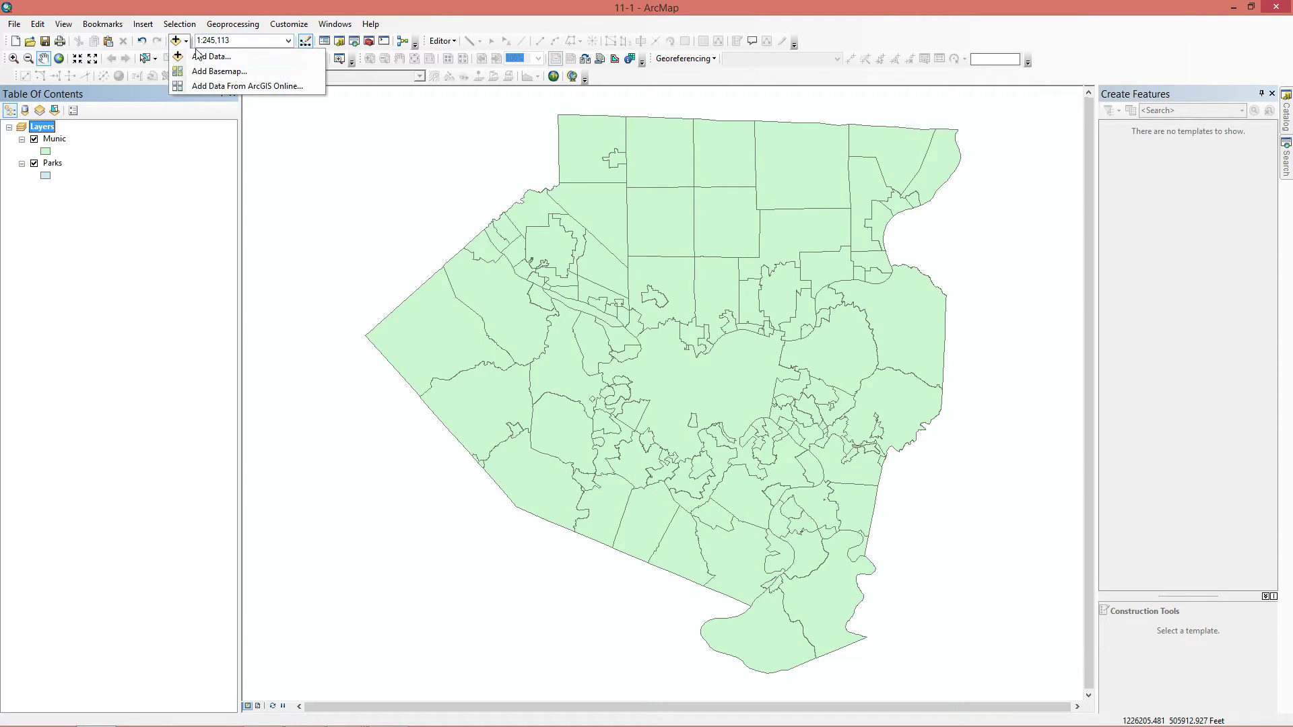
{"action": "left_click", "coordinate": [208, 52]}
{"action": "left_click", "coordinate": [665, 281]}
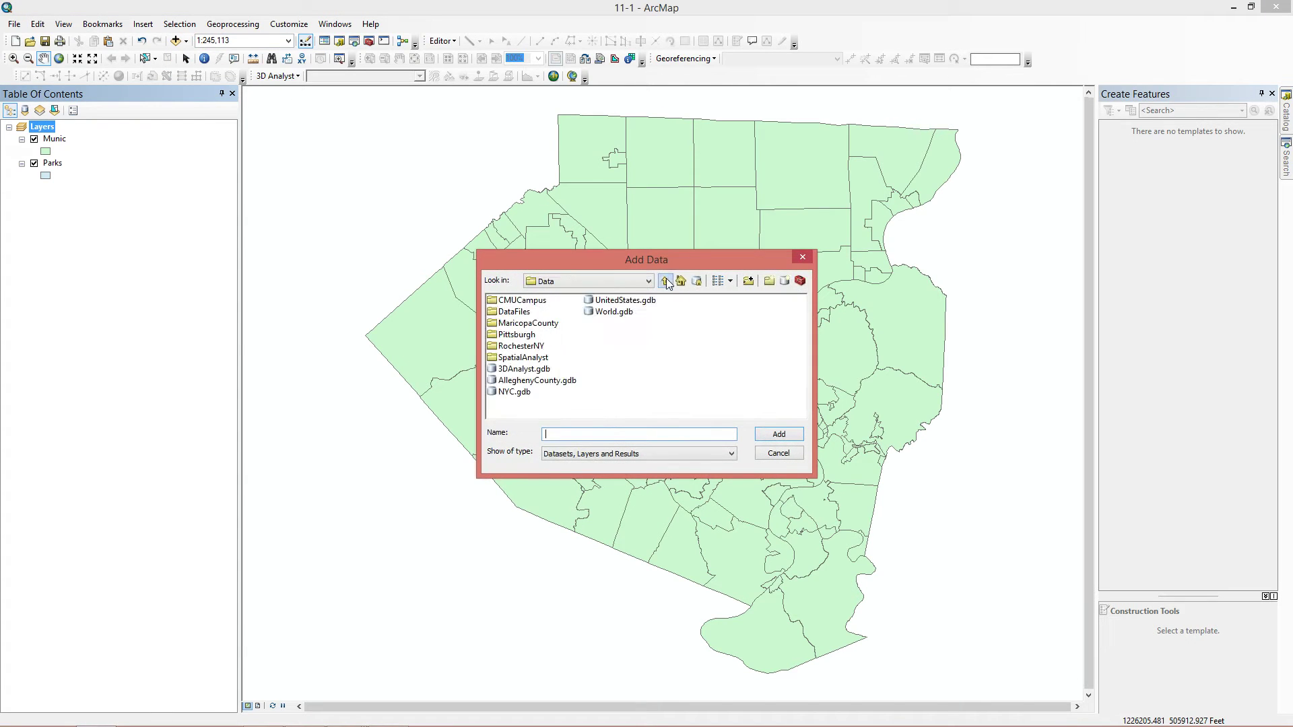
{"action": "left_click", "coordinate": [507, 357]}
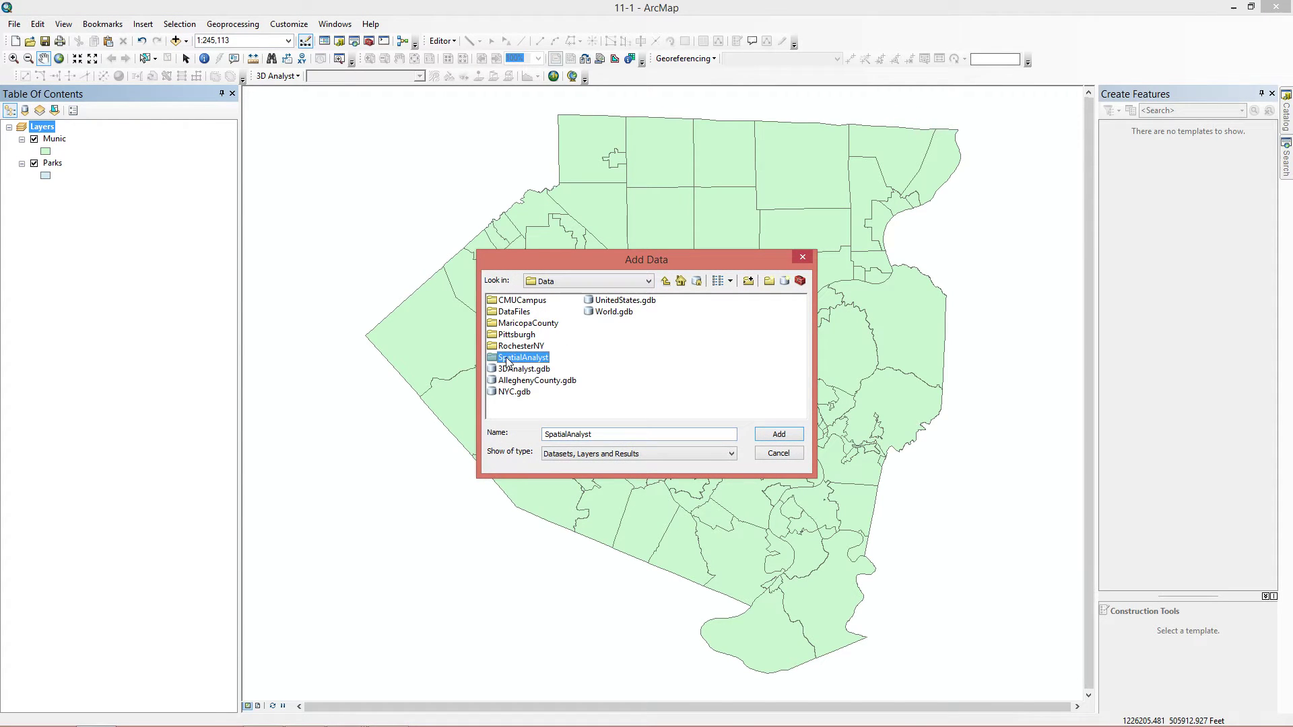
{"action": "double_click", "coordinate": [507, 357]}
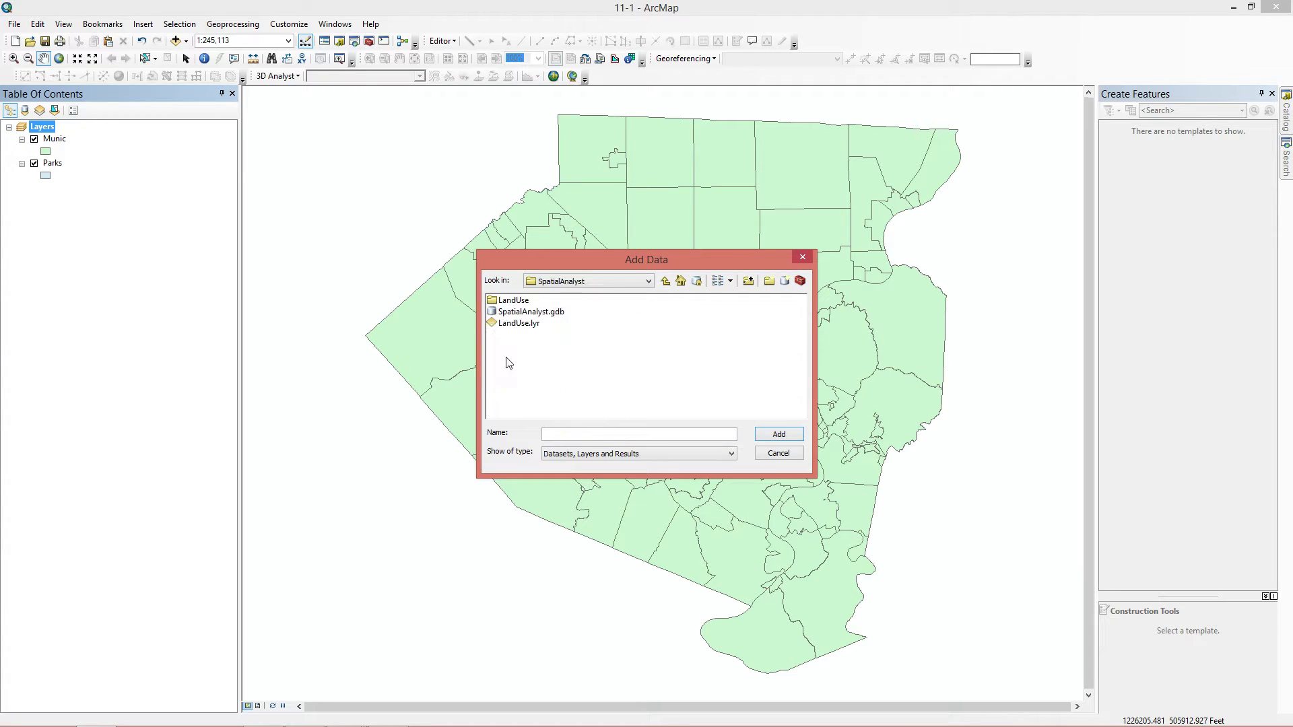
{"action": "left_click", "coordinate": [518, 323]}
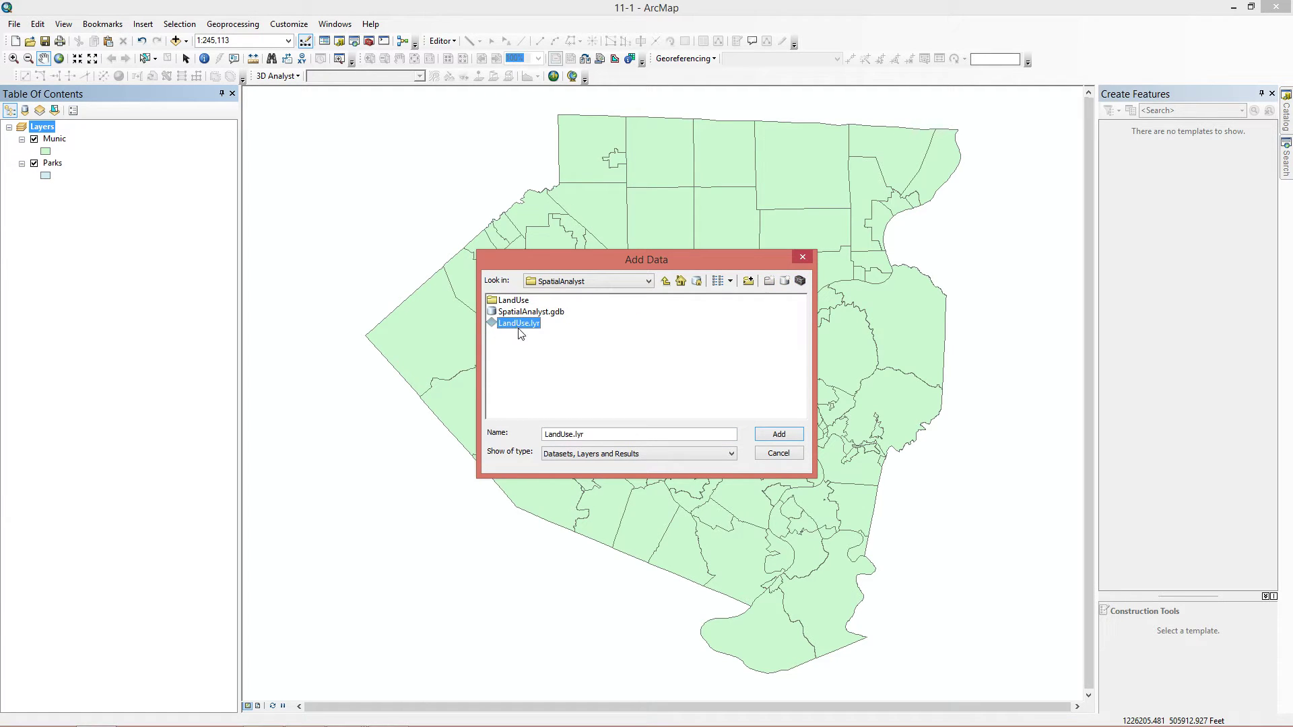
{"action": "left_click", "coordinate": [778, 434]}
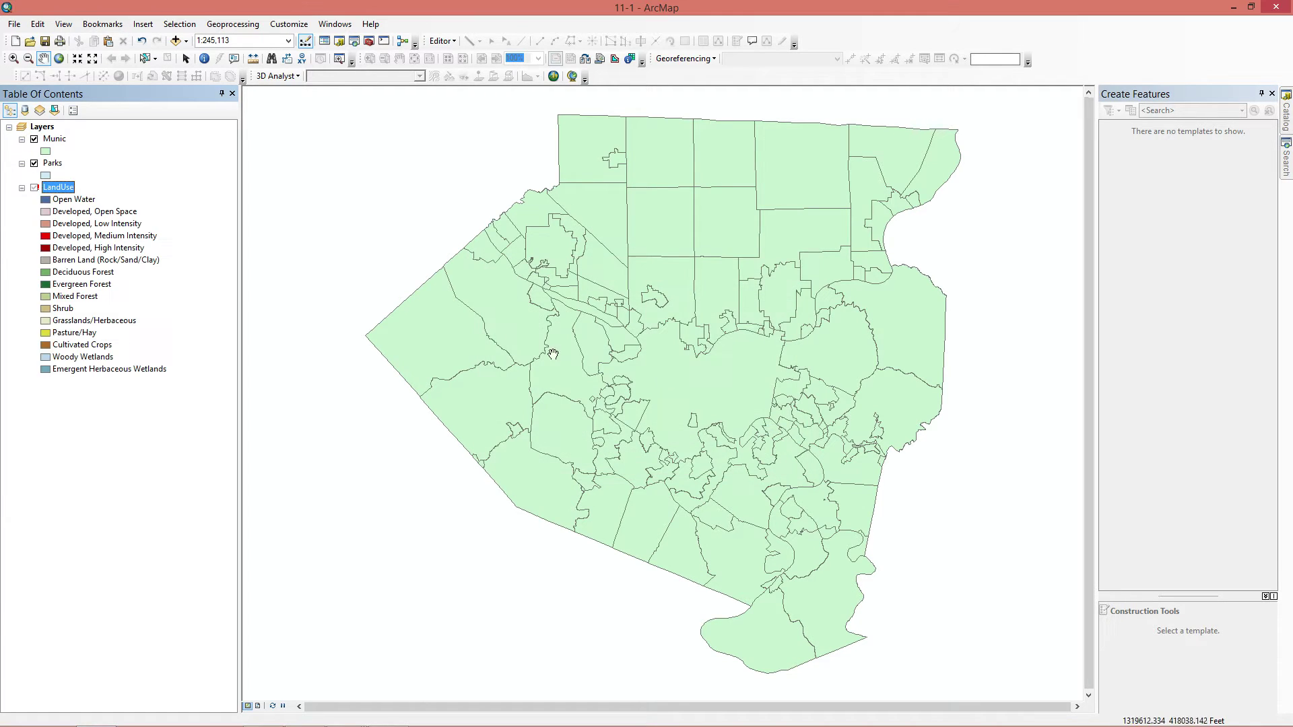
Step: Repair the LandUse layer's data source to LandUse\LandUse_Pgh.tif
{"action": "left_click", "coordinate": [38, 190]}
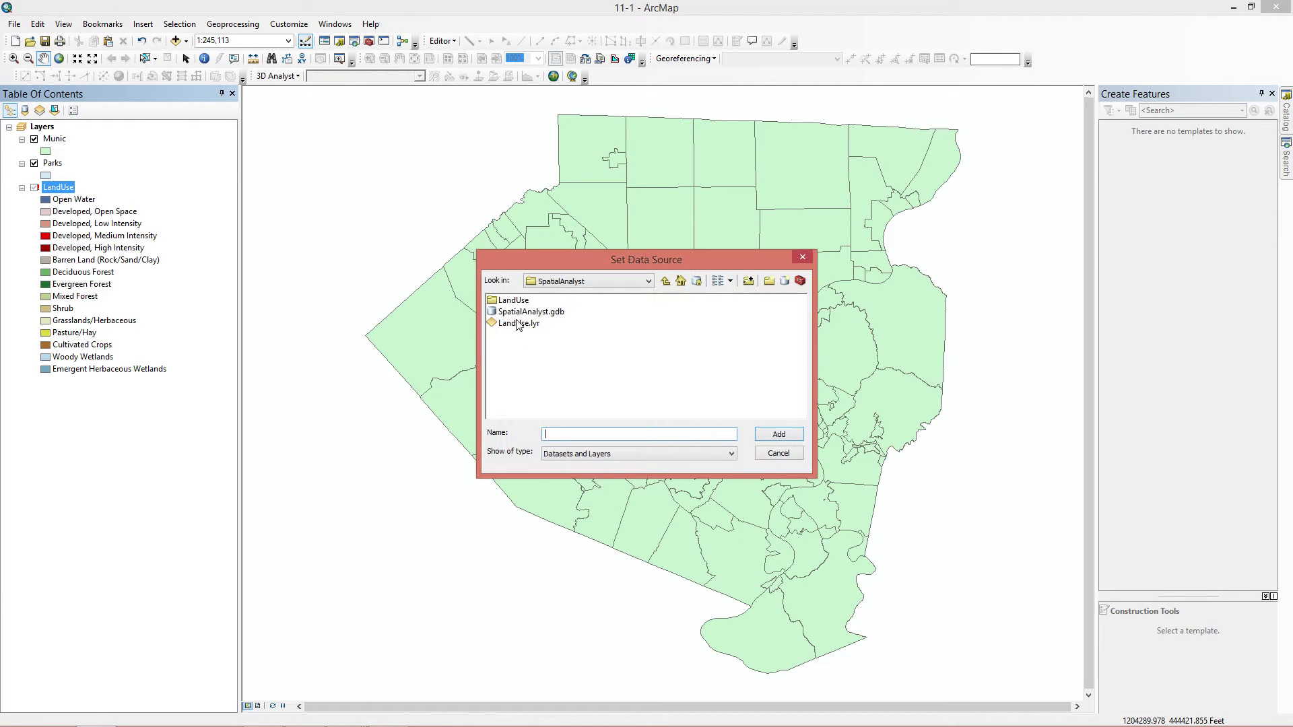
{"action": "double_click", "coordinate": [520, 302]}
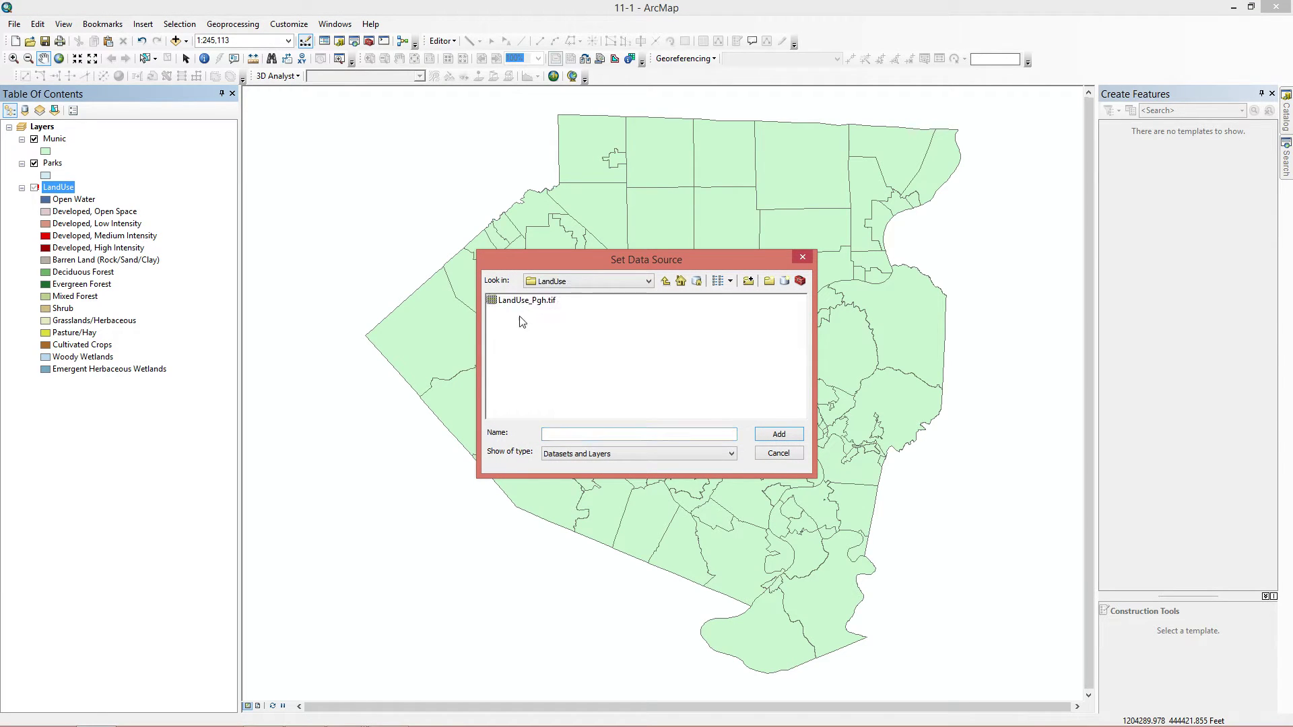
{"action": "left_click", "coordinate": [525, 301]}
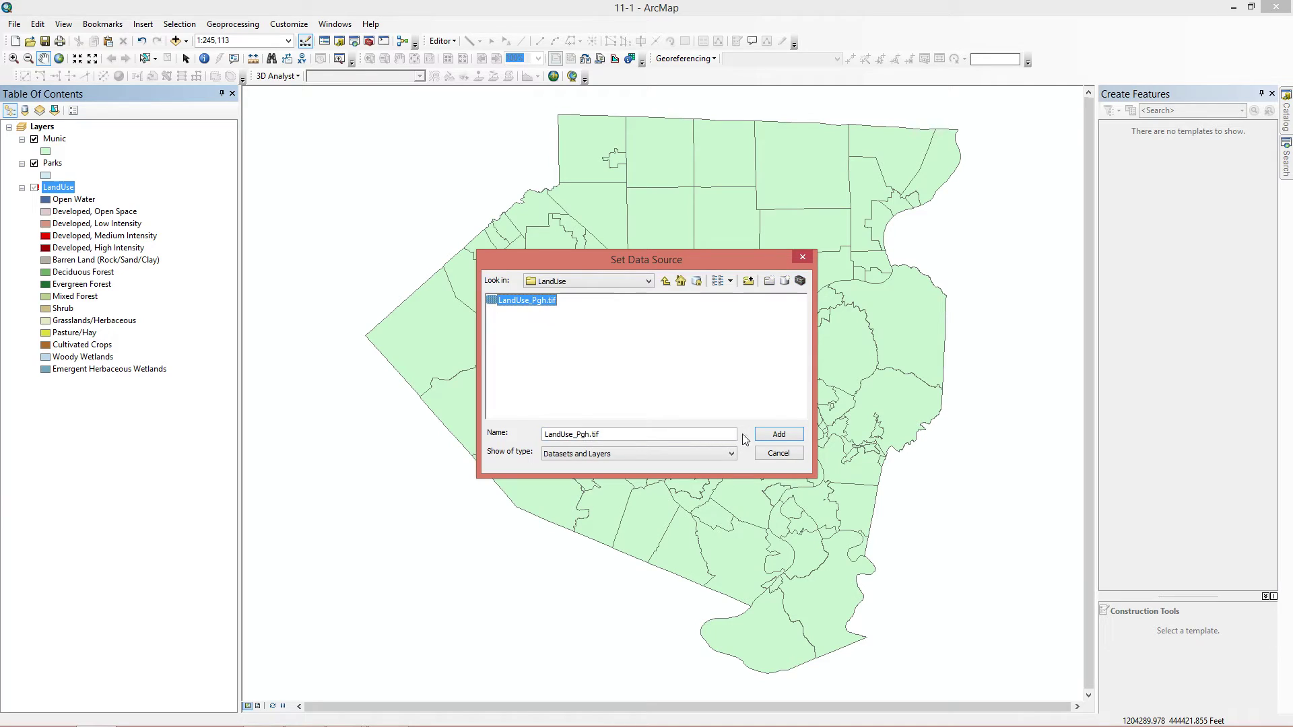
{"action": "left_click", "coordinate": [778, 435]}
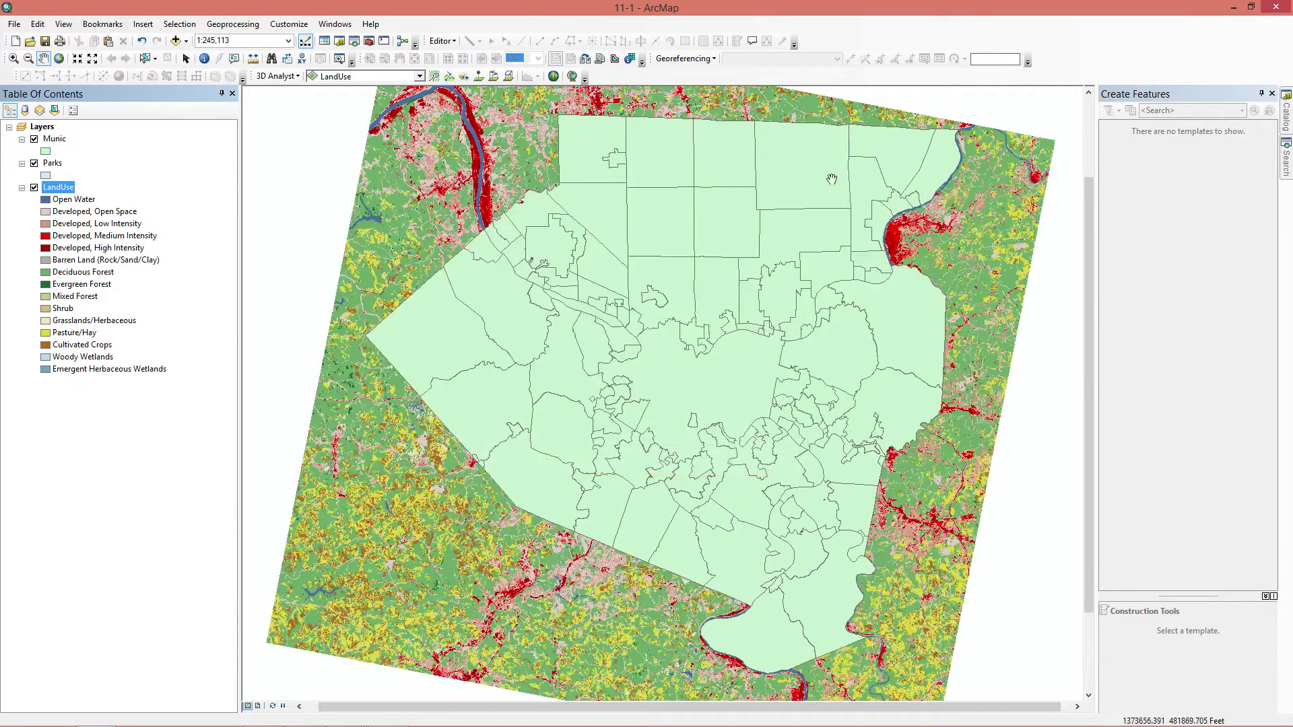
Step: Add the Pittsburgh and NED datasets from SpatialAnalyst.gdb to the map
{"action": "left_click", "coordinate": [186, 41]}
{"action": "left_click", "coordinate": [215, 58]}
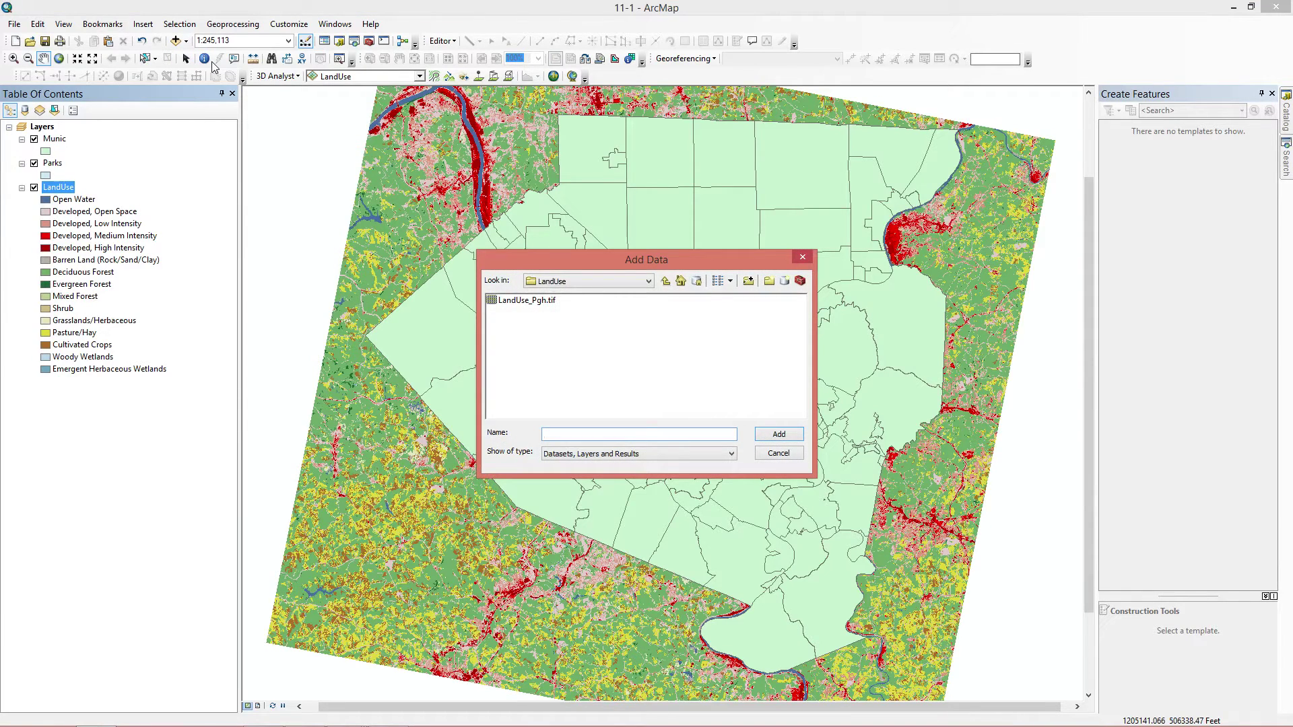
{"action": "left_click", "coordinate": [666, 281]}
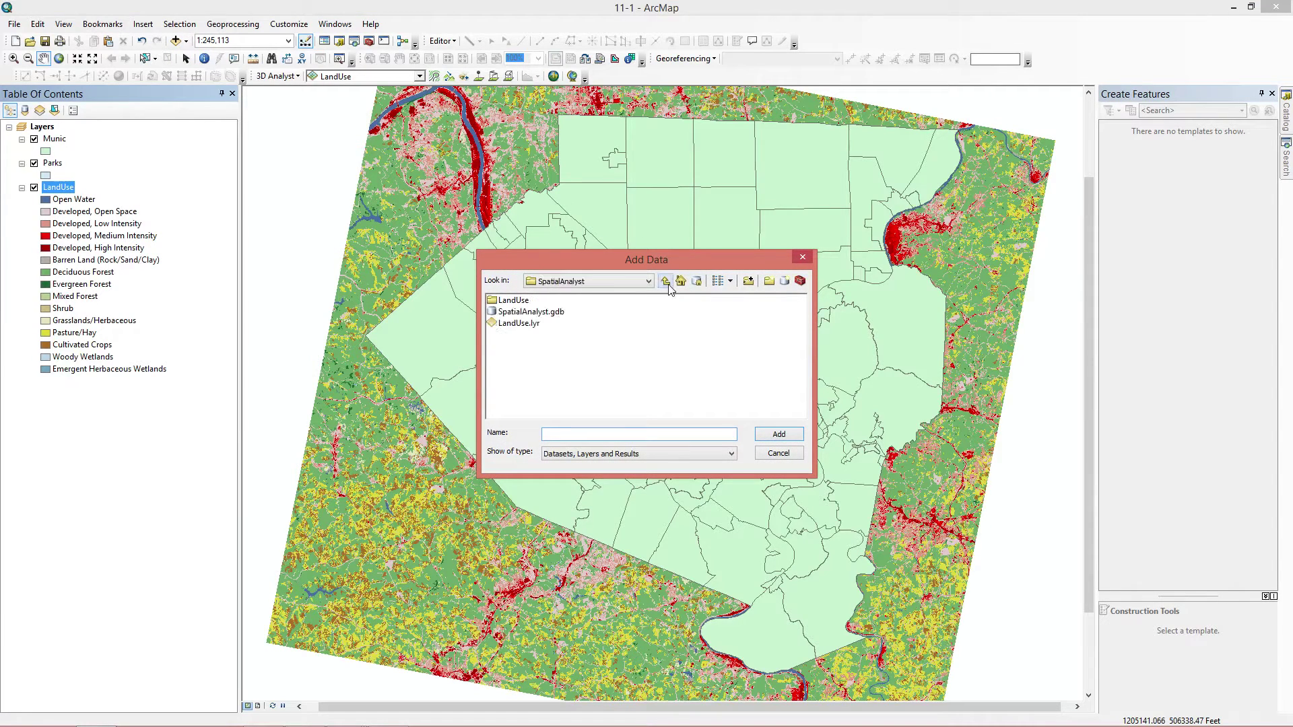
{"action": "double_click", "coordinate": [532, 312]}
{"action": "left_click", "coordinate": [529, 362]}
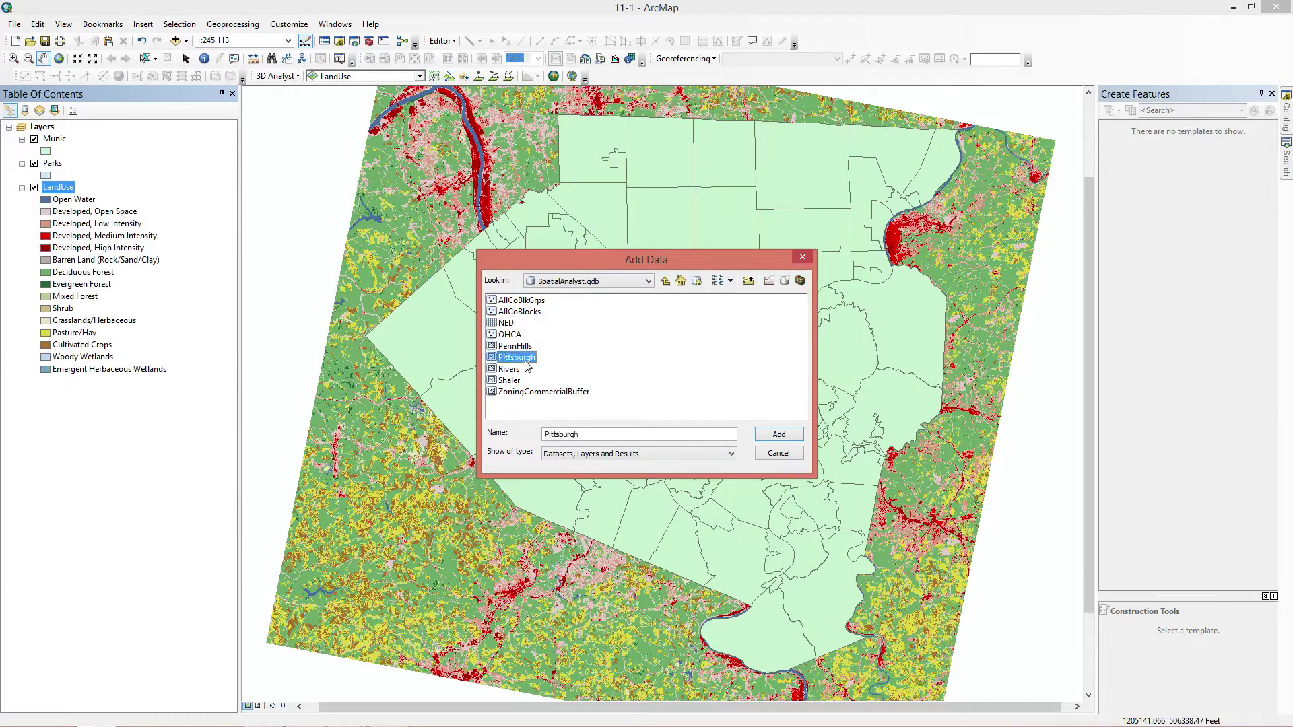
{"action": "left_click", "coordinate": [507, 324], "text": "ctrl"}
{"action": "left_click", "coordinate": [779, 435]}
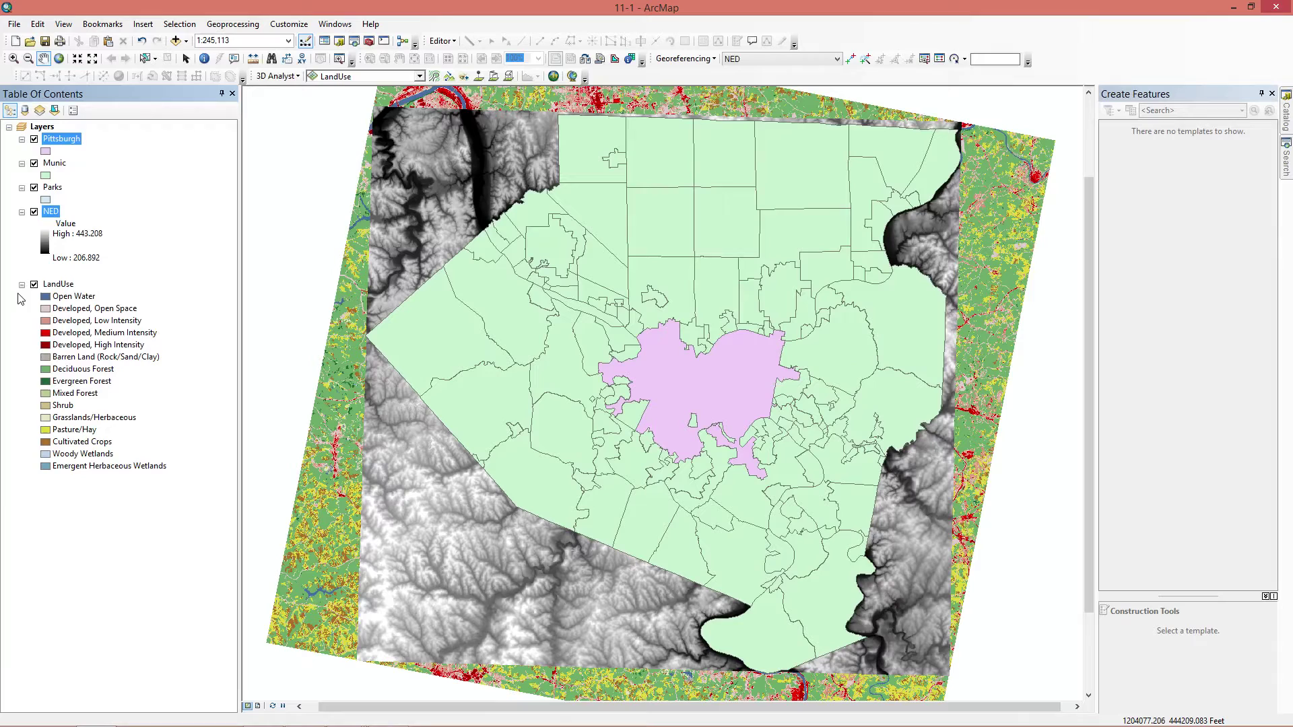
Step: Turn off and collapse LandUse, NED, Parks and Pittsburgh, then select Munic in the Table of Contents
{"action": "left_click", "coordinate": [22, 285]}
{"action": "left_click", "coordinate": [34, 284]}
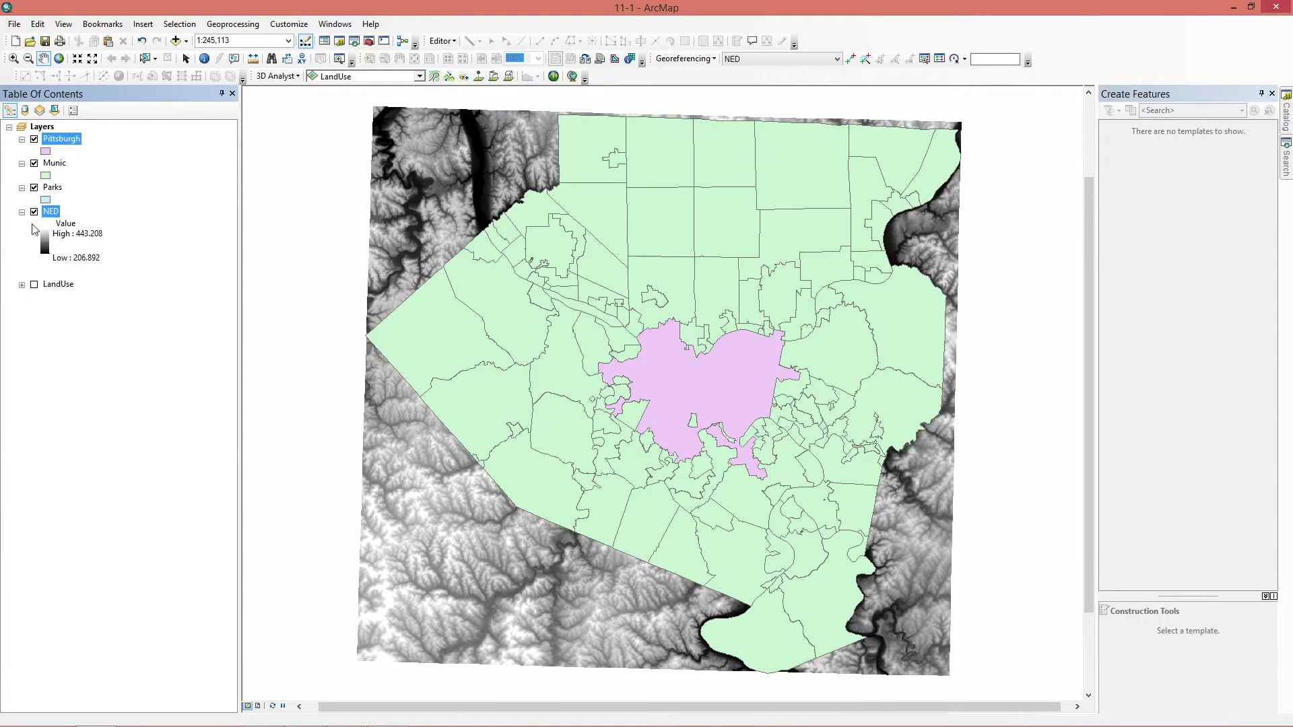
{"action": "left_click", "coordinate": [33, 211]}
{"action": "left_click", "coordinate": [34, 189]}
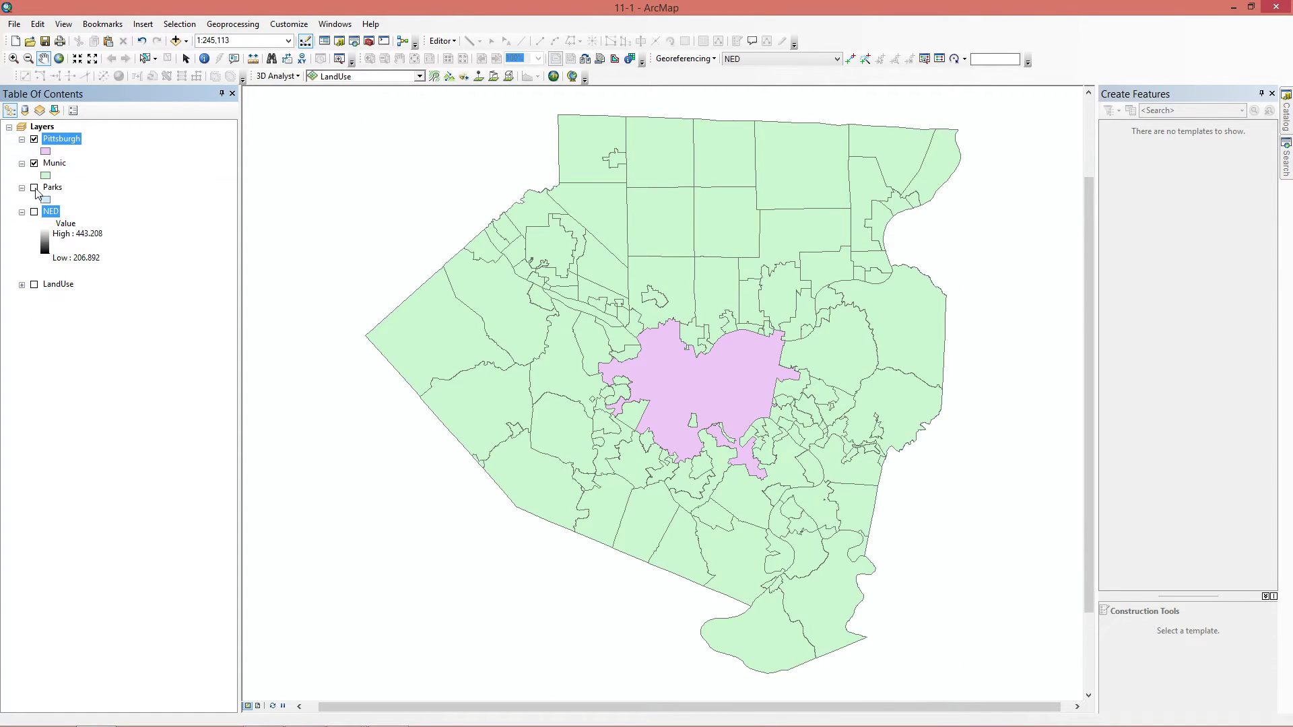
{"action": "left_click", "coordinate": [35, 139]}
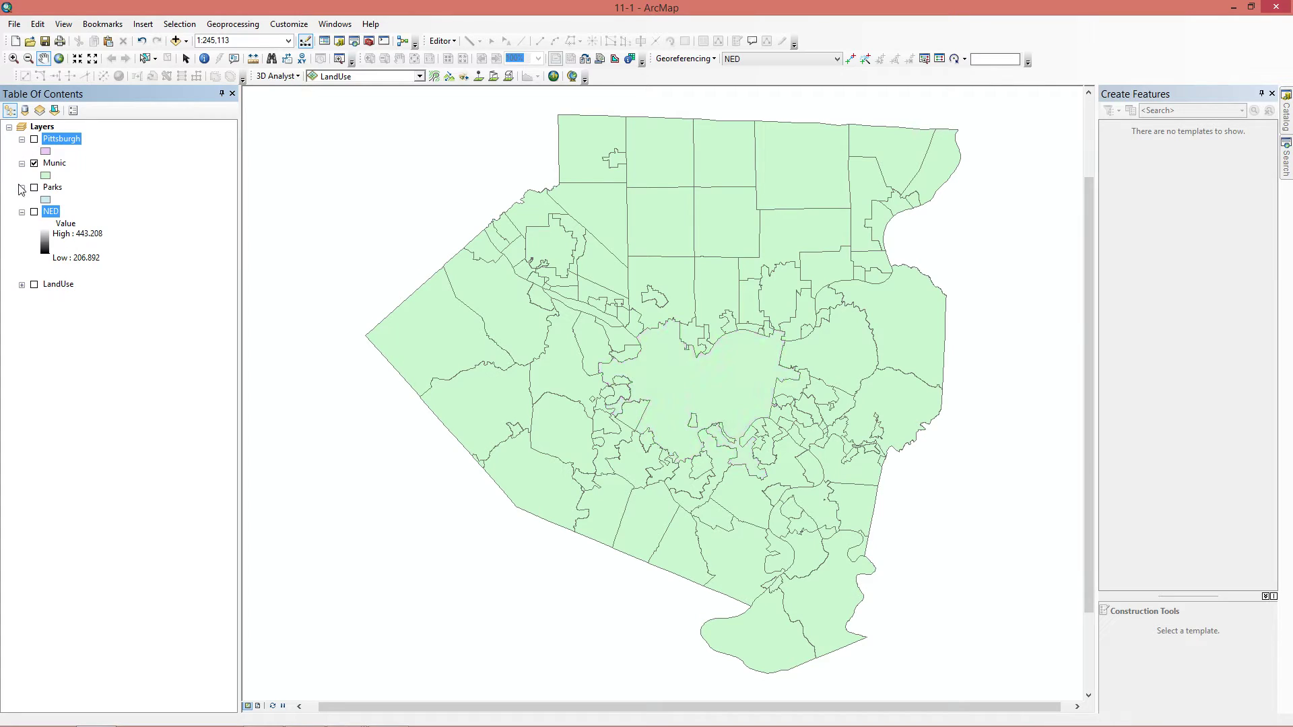
{"action": "left_click", "coordinate": [21, 188]}
{"action": "left_click", "coordinate": [21, 200]}
{"action": "left_click", "coordinate": [21, 139]}
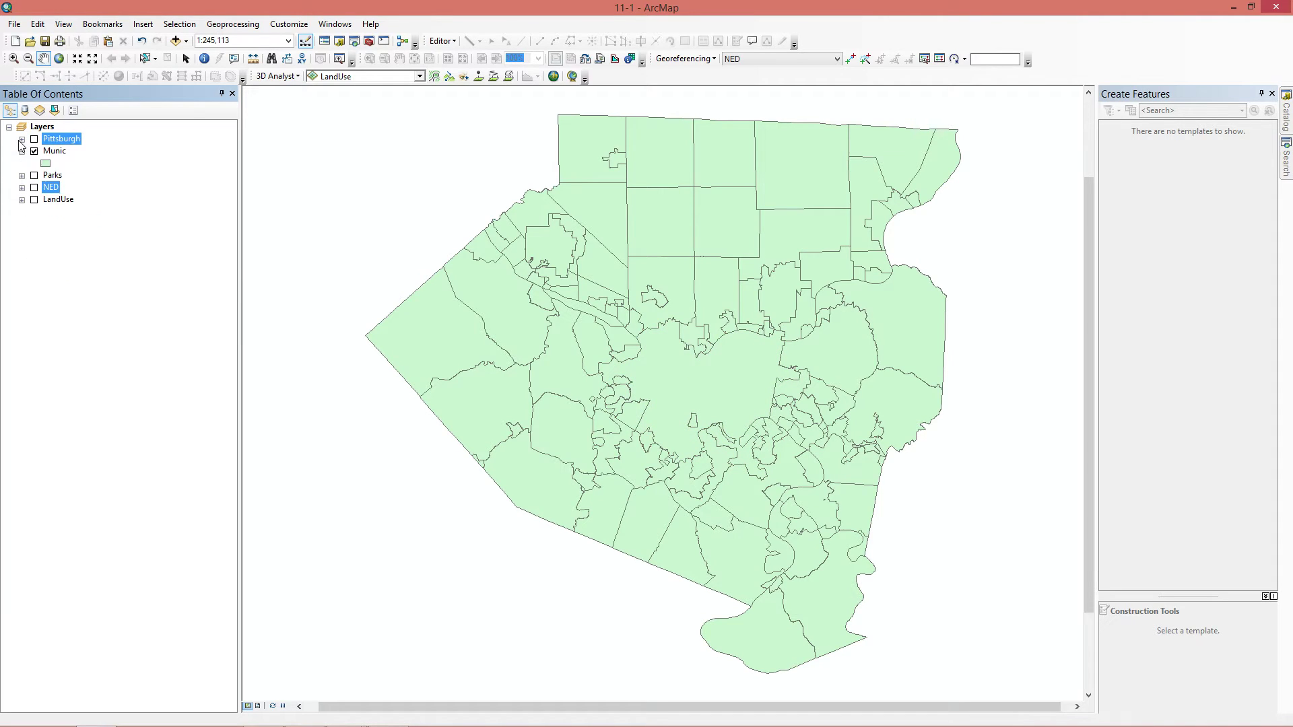
{"action": "left_click", "coordinate": [55, 151]}
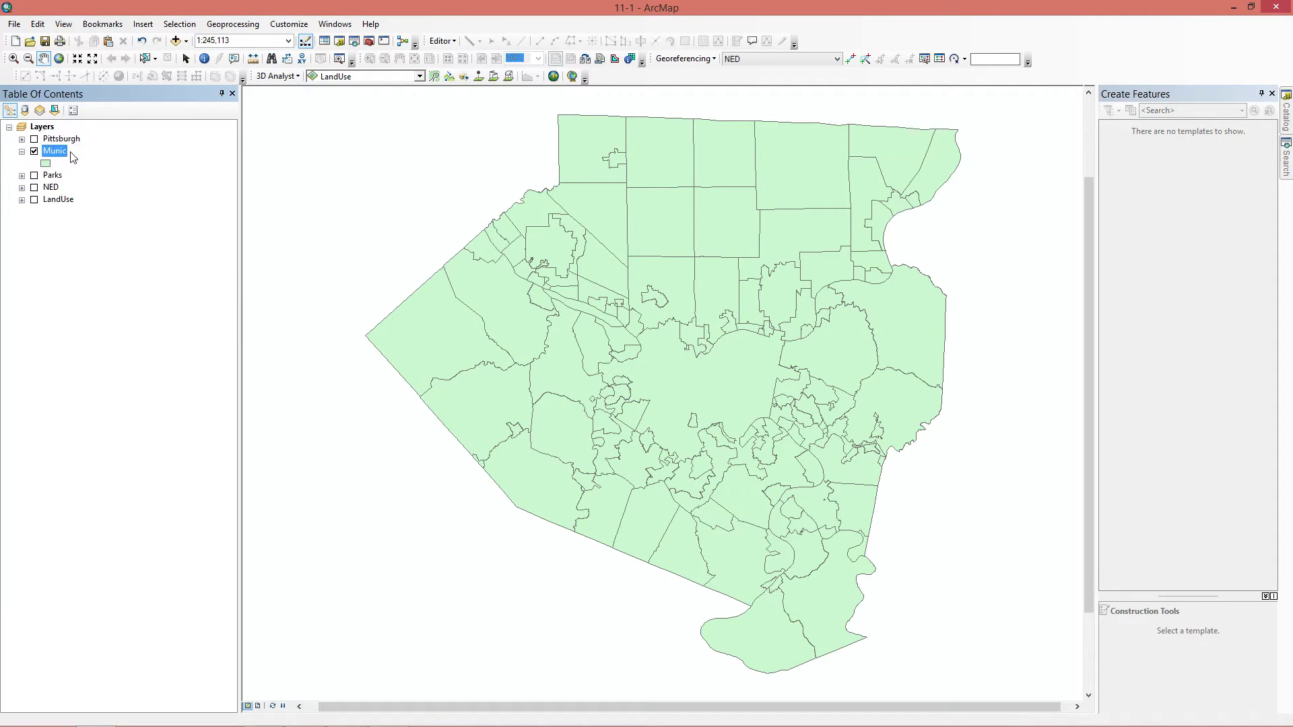
Step: Select Munic features within 1.25 miles of Pittsburgh using Select By Location
{"action": "left_click", "coordinate": [179, 26]}
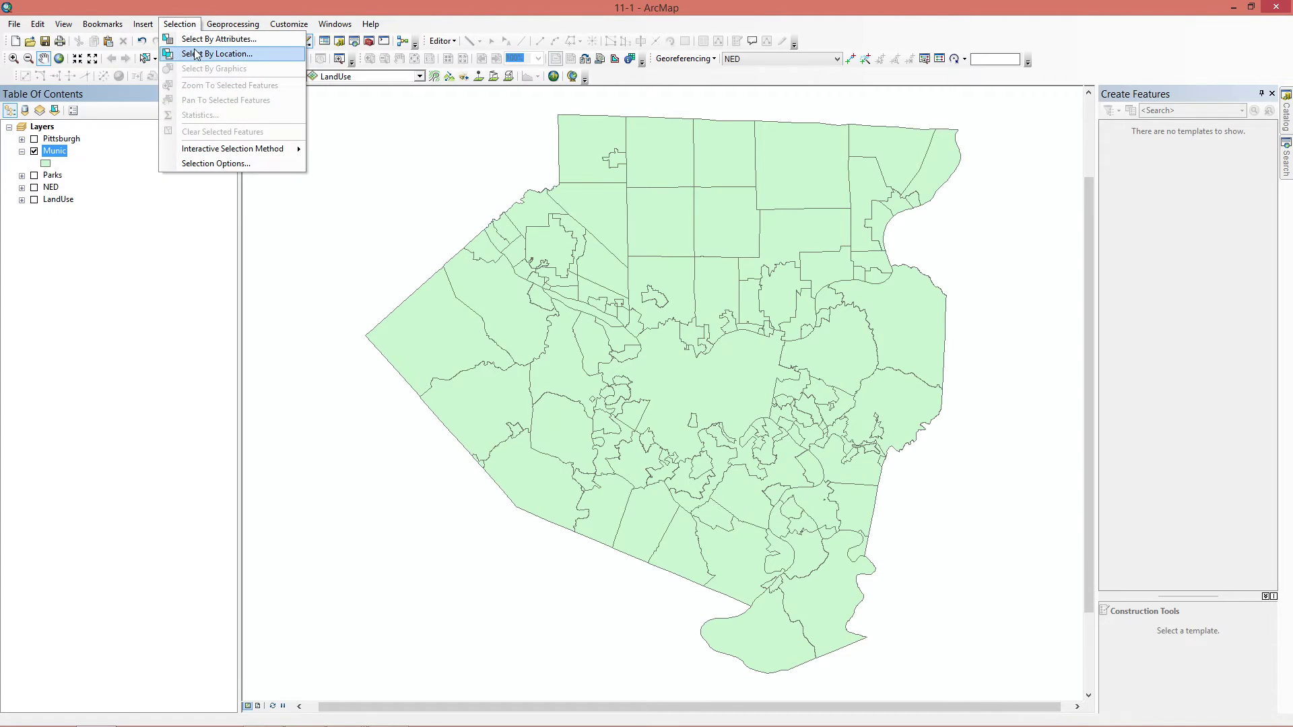
{"action": "left_click", "coordinate": [196, 54]}
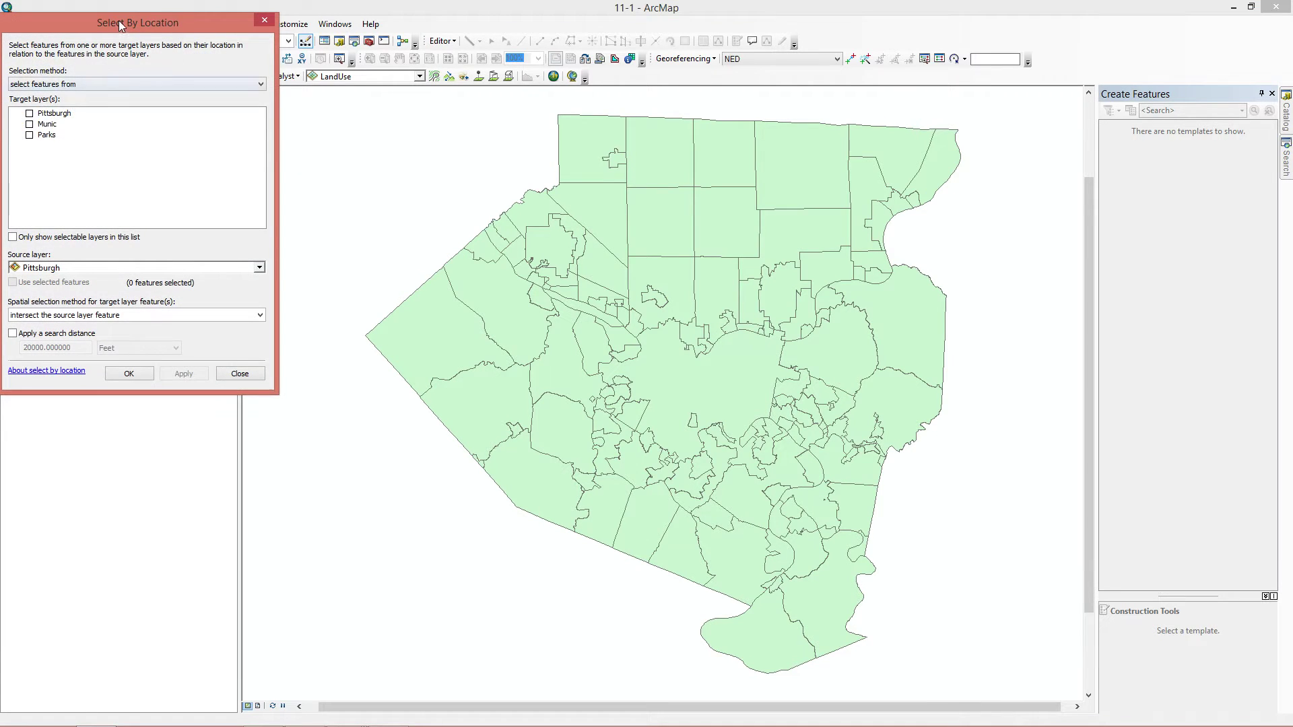
{"action": "left_click_drag", "start_coordinate": [119, 20], "coordinate": [258, 90]}
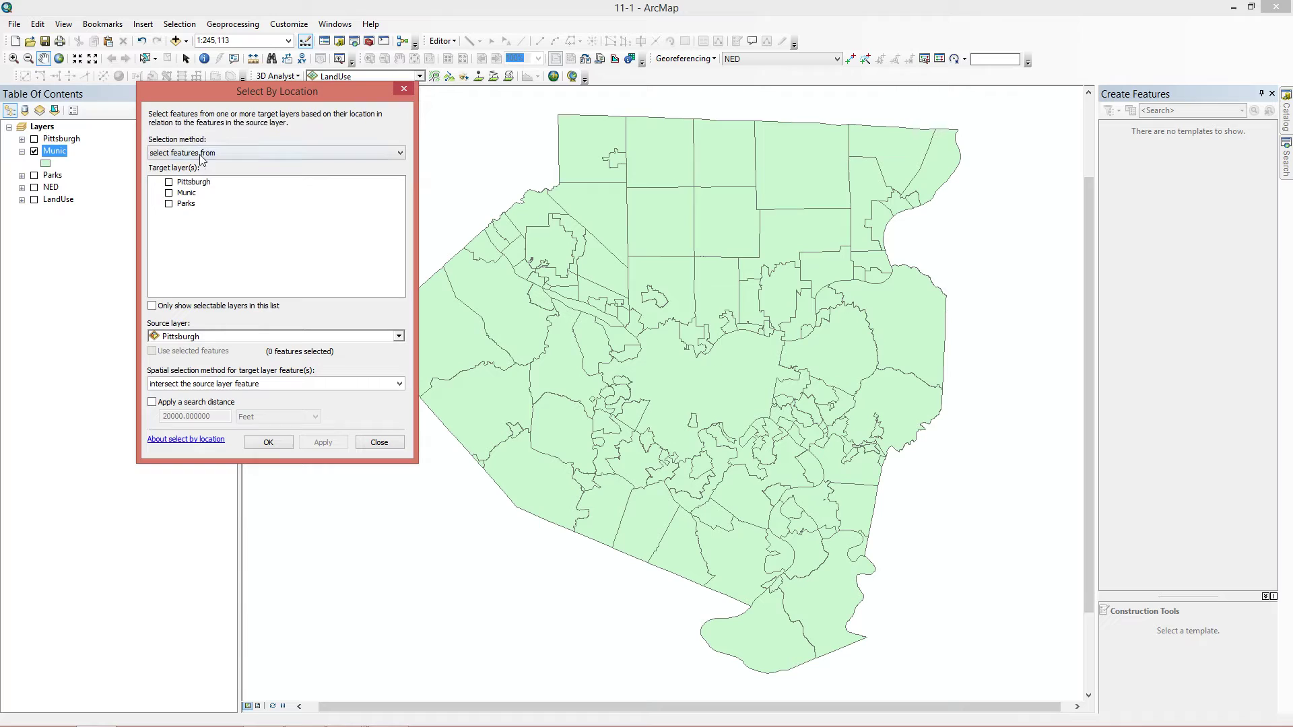
{"action": "left_click", "coordinate": [171, 194]}
{"action": "left_click", "coordinate": [169, 193]}
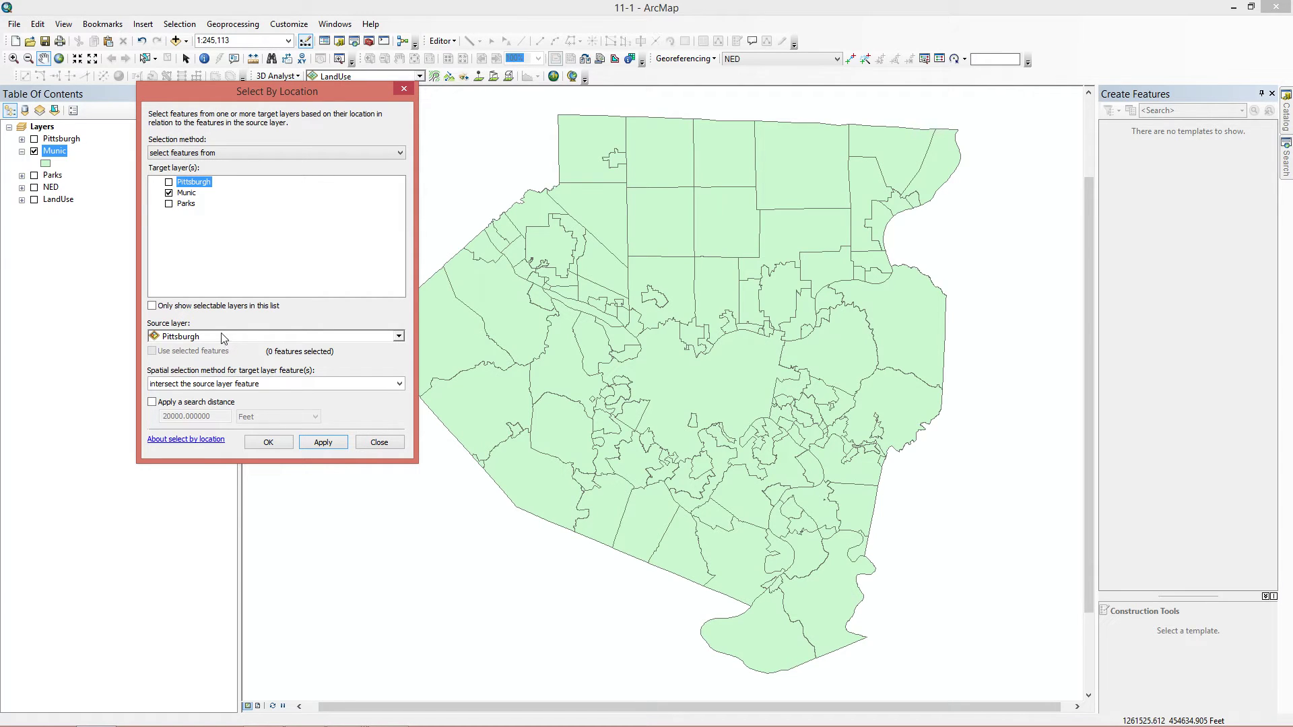
{"action": "left_click", "coordinate": [152, 402]}
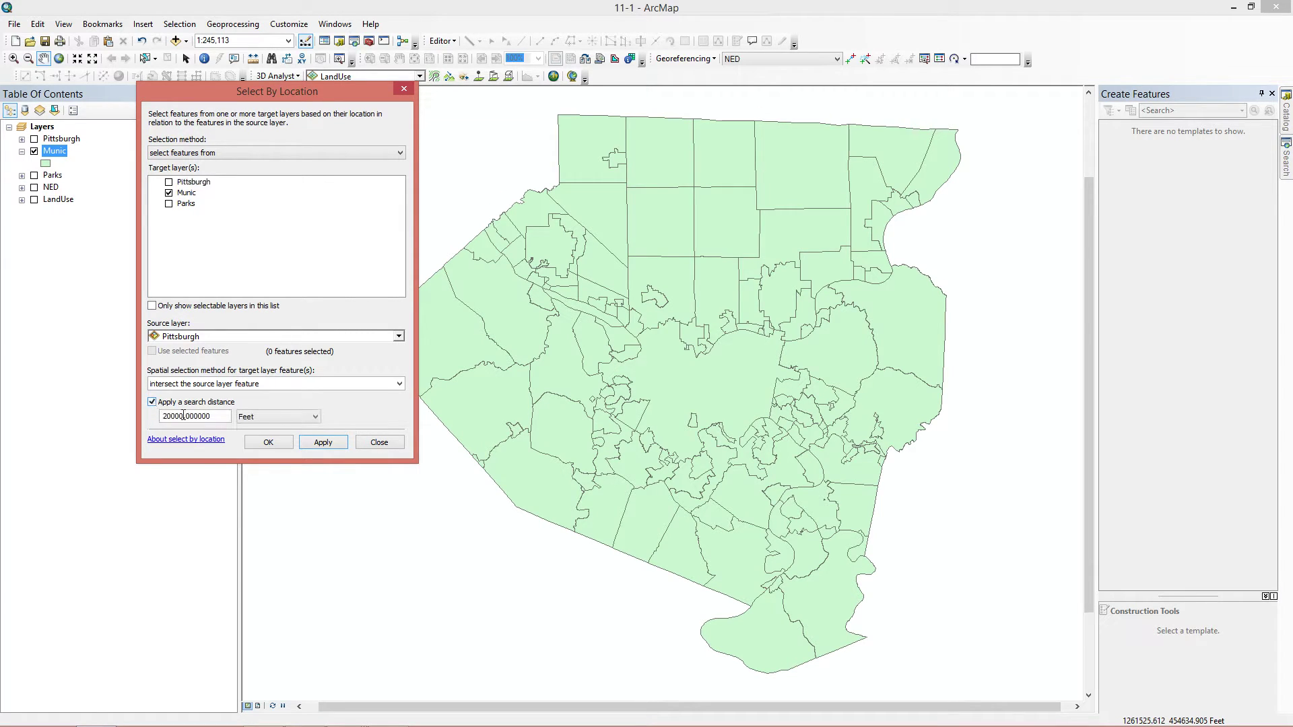
{"action": "left_click_drag", "start_coordinate": [206, 418], "coordinate": [76, 439]}
{"action": "type", "text": "1.25"}
{"action": "left_click", "coordinate": [291, 418]}
{"action": "left_click", "coordinate": [266, 475]}
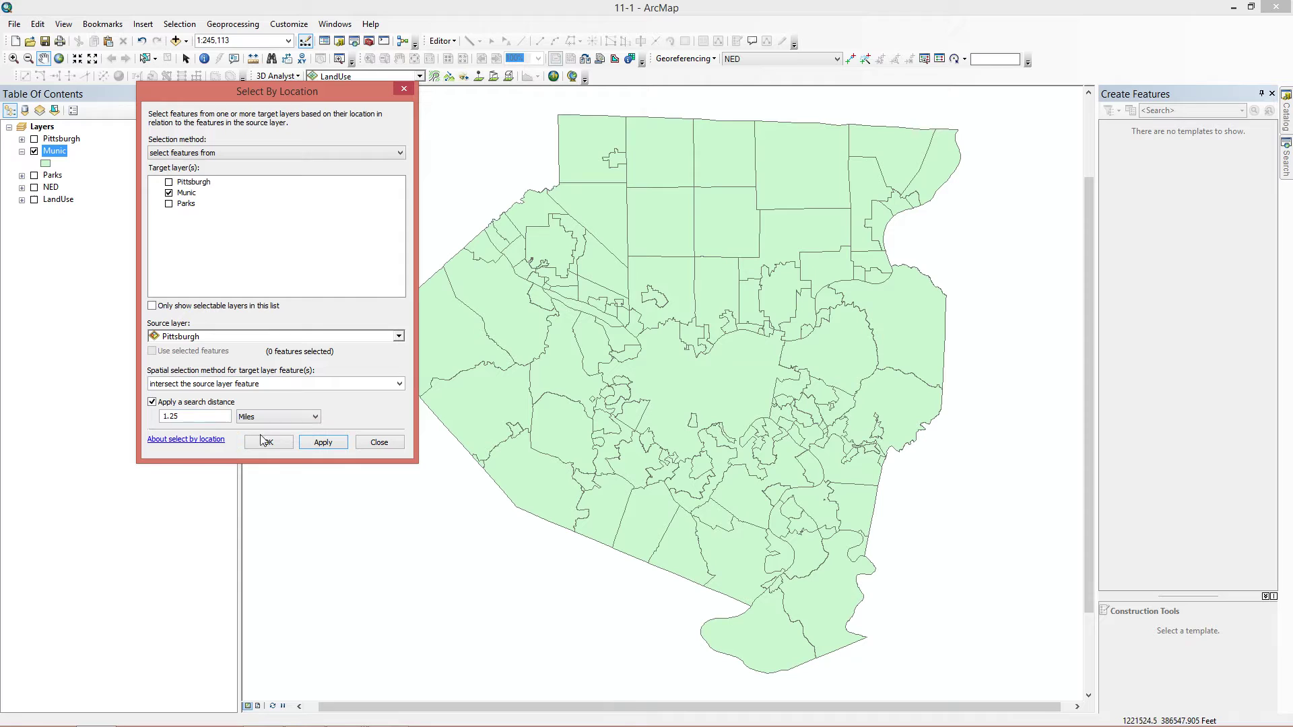
{"action": "left_click", "coordinate": [269, 442]}
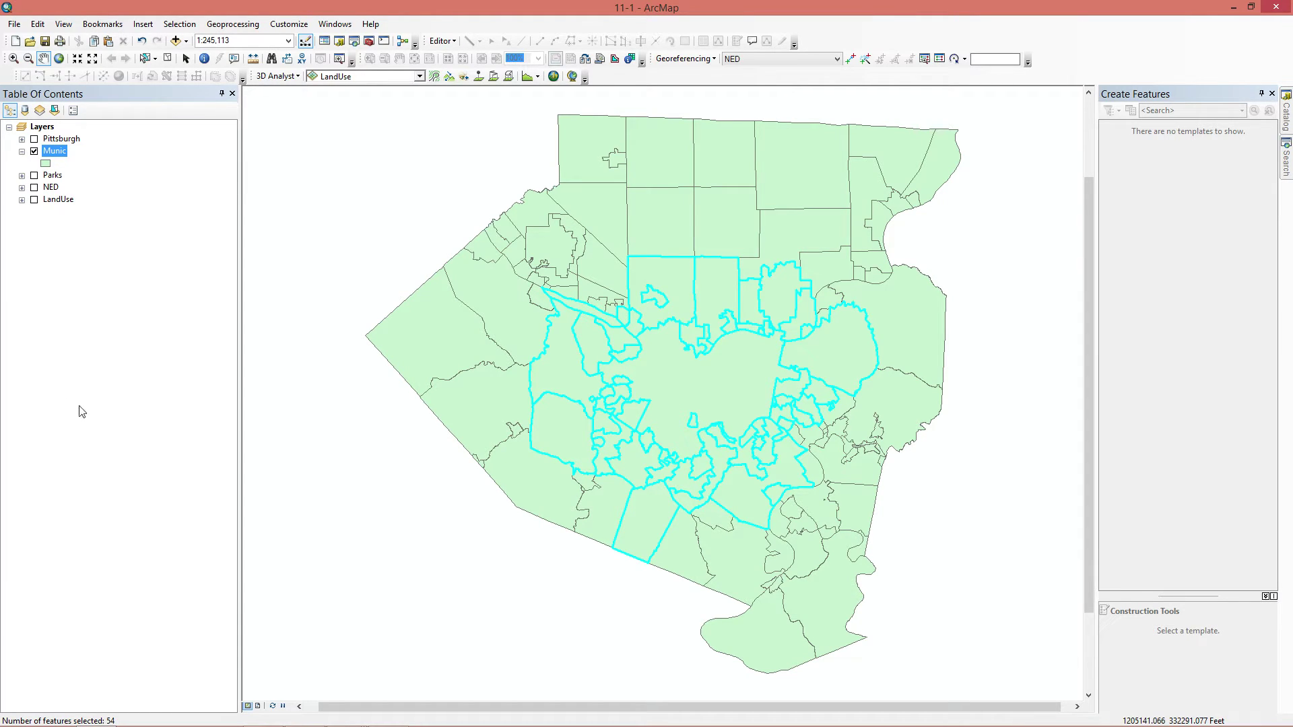
Step: Deselect the central municipality, leaving 52 surrounding suburbs, and check them against the Pittsburgh layer
{"action": "left_click", "coordinate": [146, 59]}
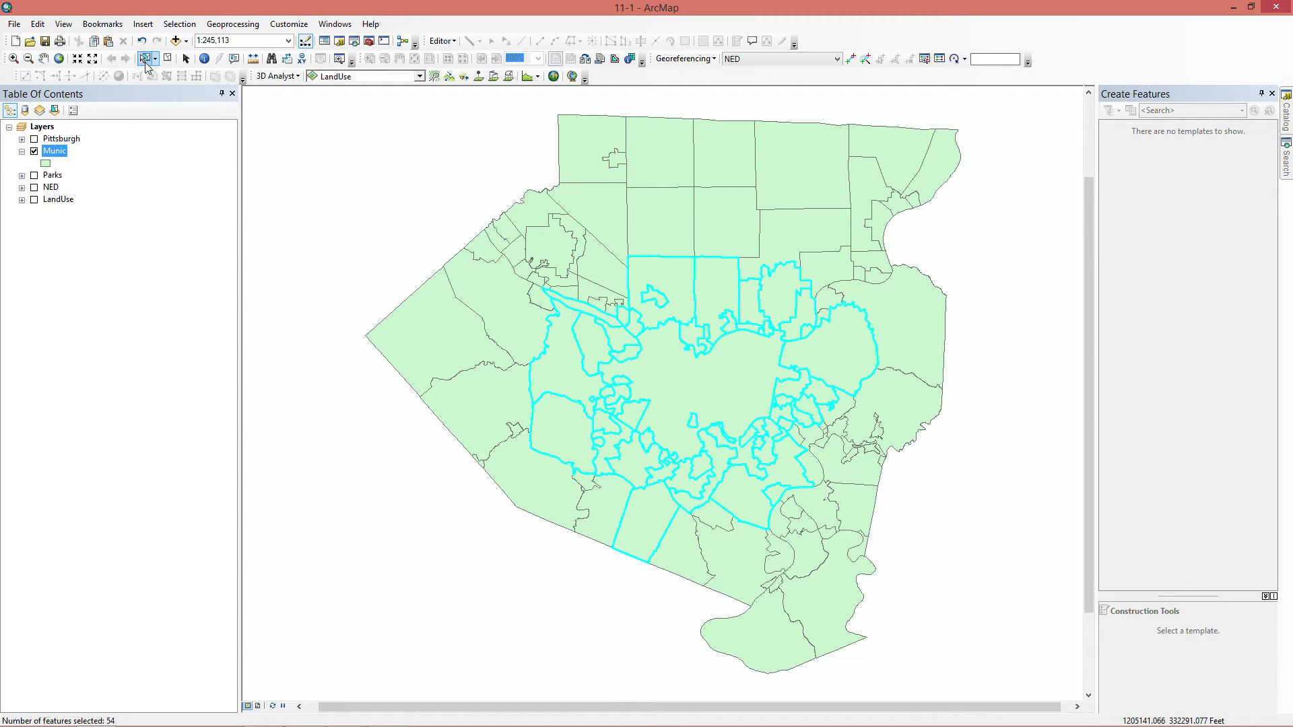
{"action": "left_click", "coordinate": [694, 394], "text": "ctrl"}
{"action": "left_click", "coordinate": [34, 139]}
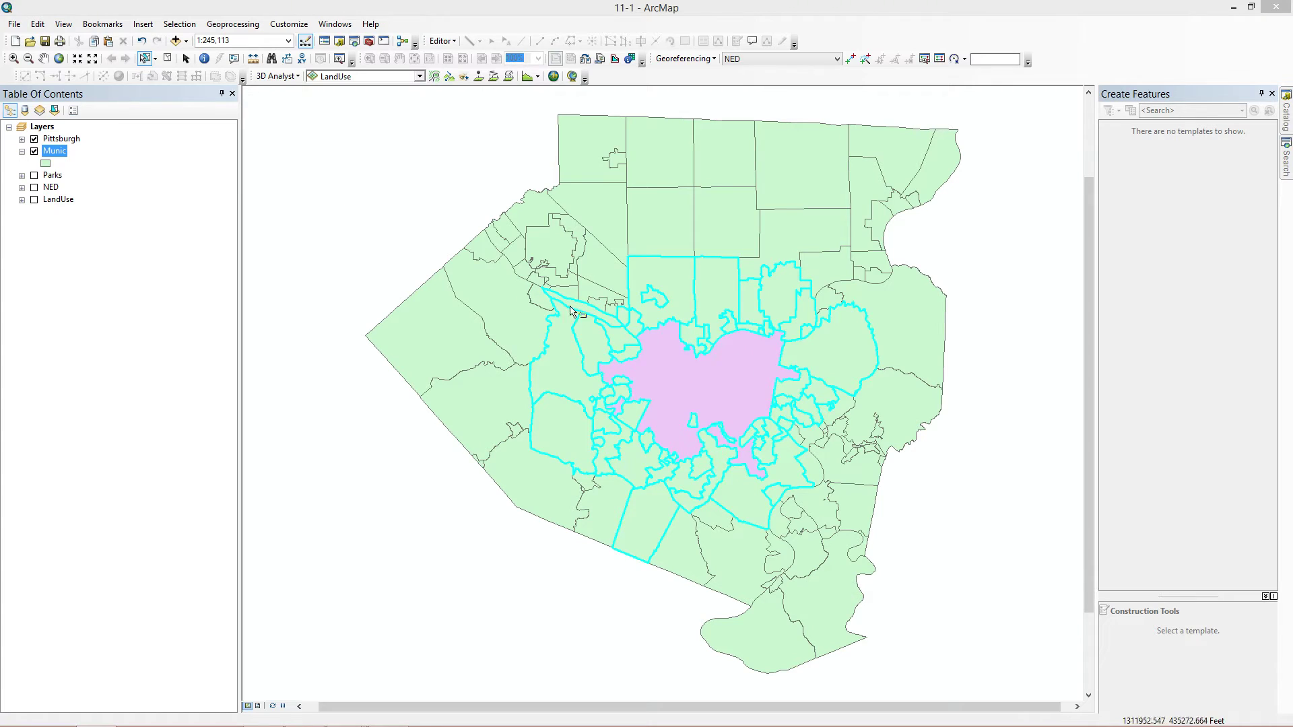
{"action": "left_click", "coordinate": [34, 139]}
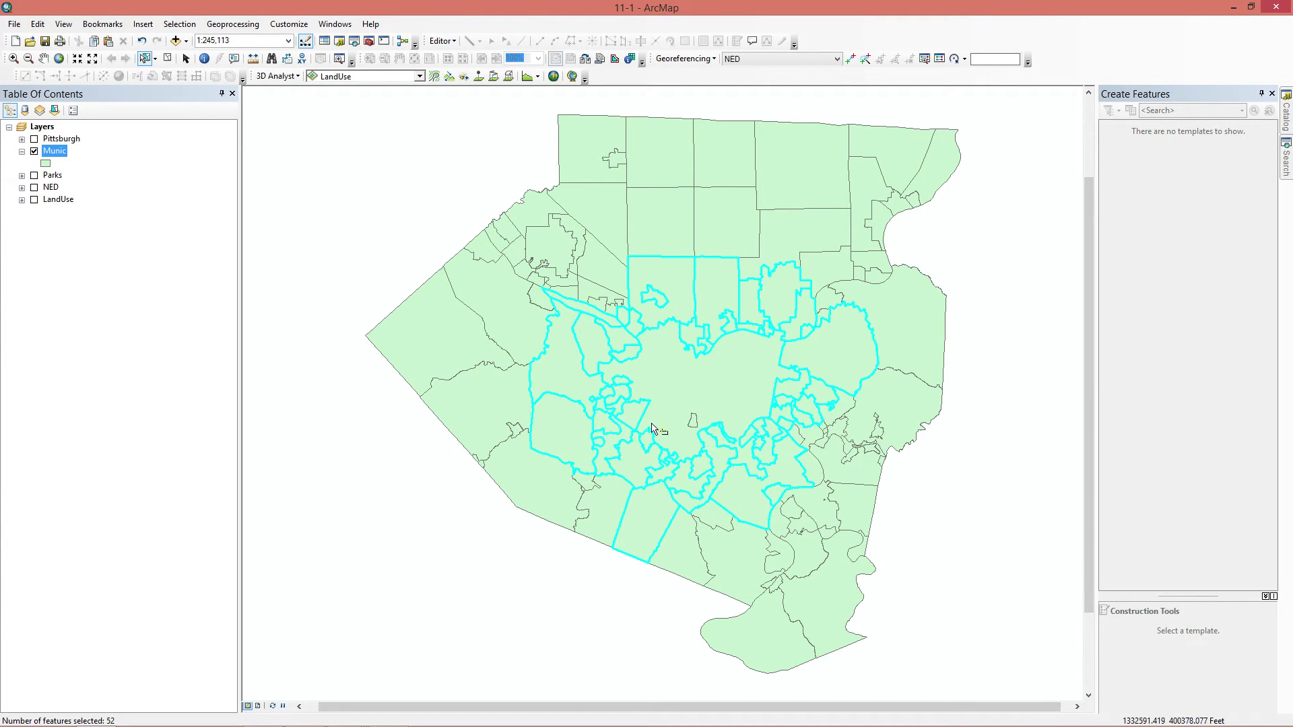
Step: Export the selected Munic features to 11-1.gdb as Suburbs and add the layer to the map
{"action": "right_click", "coordinate": [68, 155]}
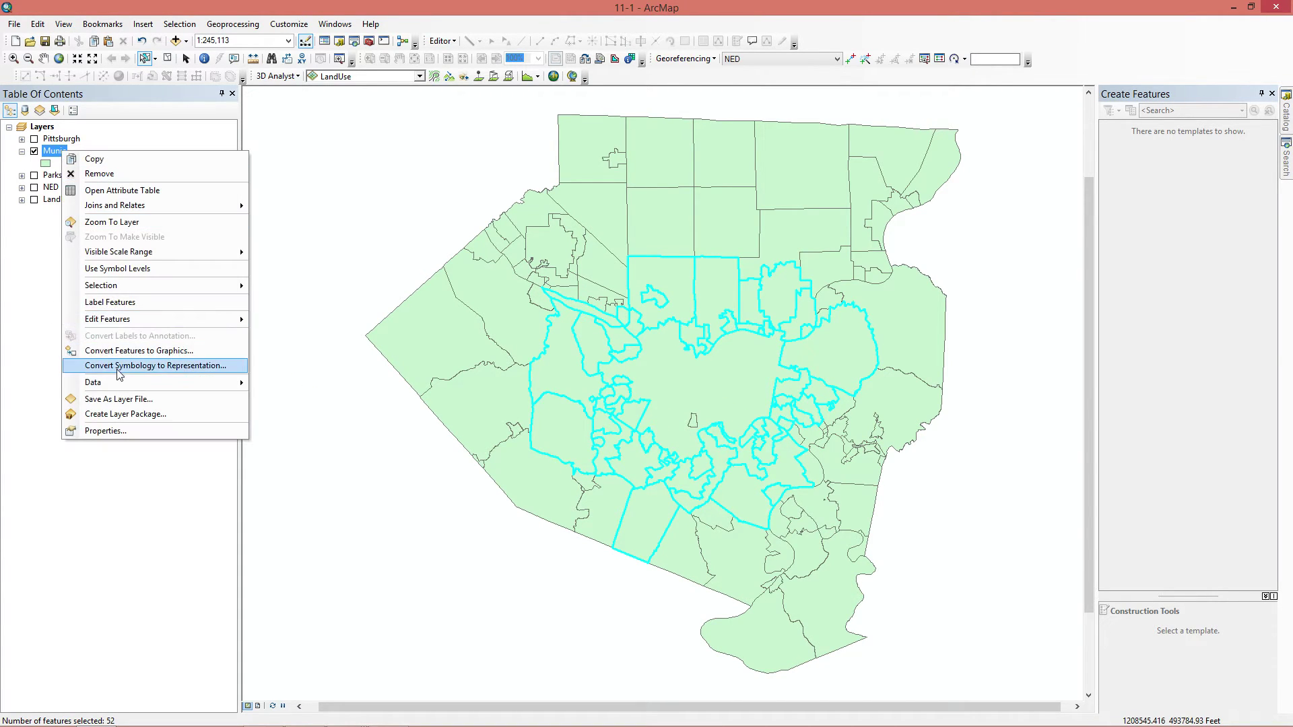
{"action": "mouse_move", "coordinate": [119, 384]}
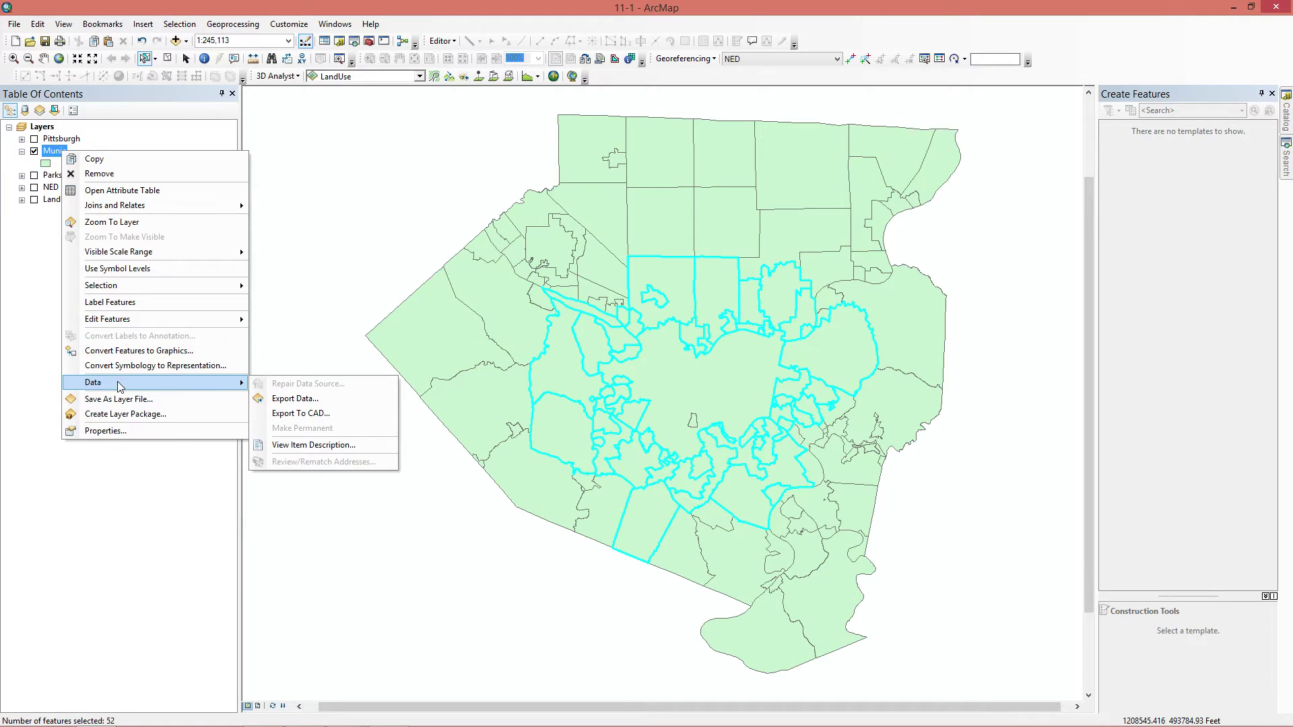
{"action": "left_click", "coordinate": [294, 399]}
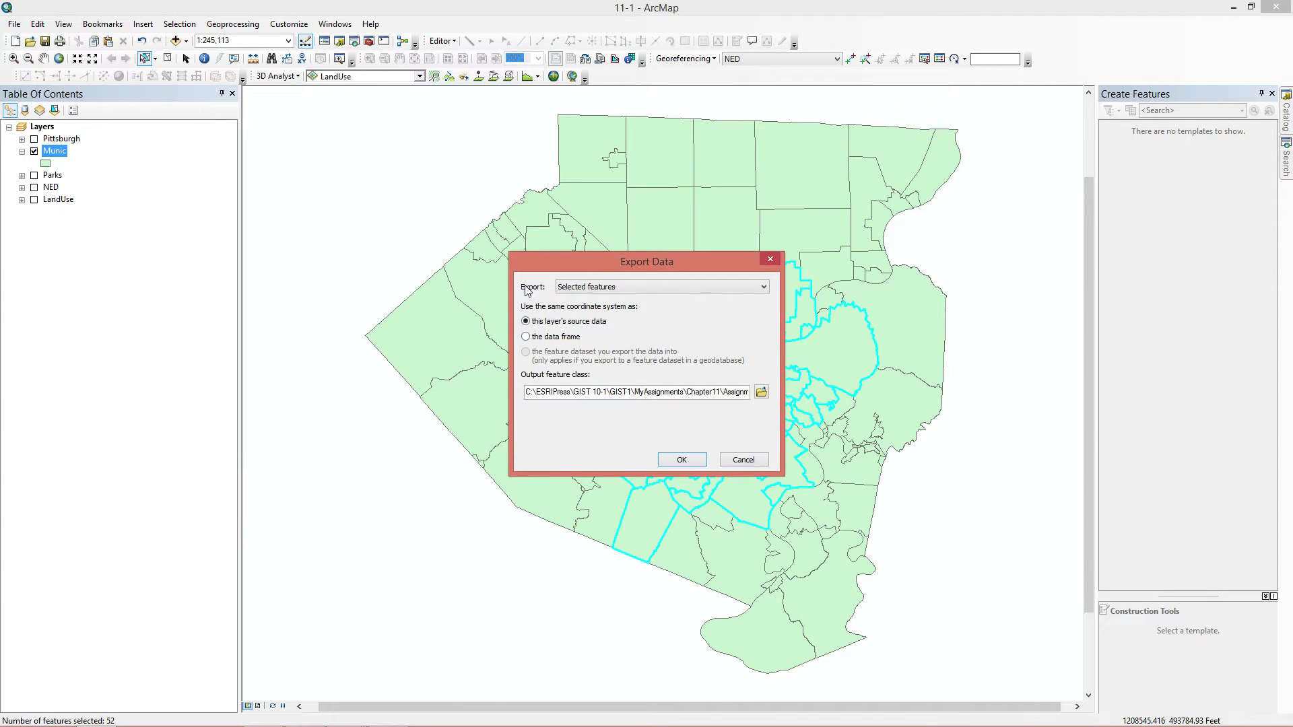
{"action": "left_click", "coordinate": [761, 393]}
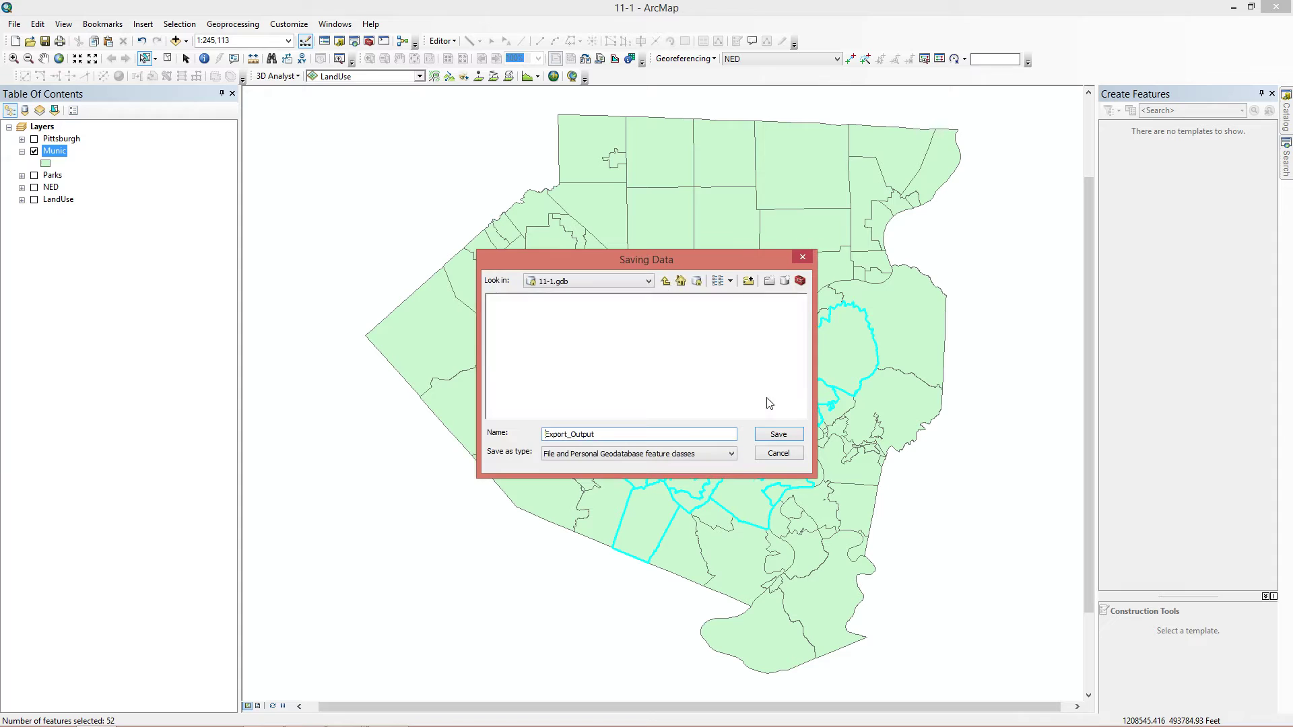
{"action": "left_click", "coordinate": [553, 286]}
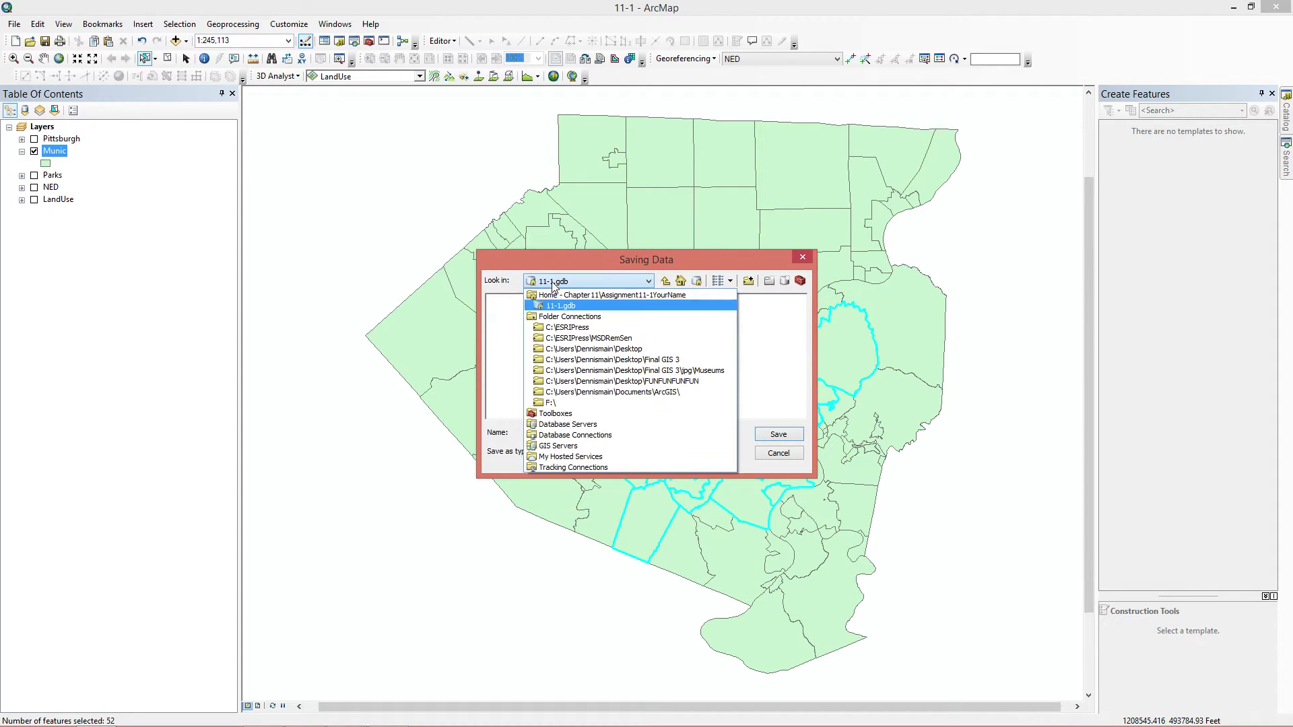
{"action": "left_click", "coordinate": [570, 321]}
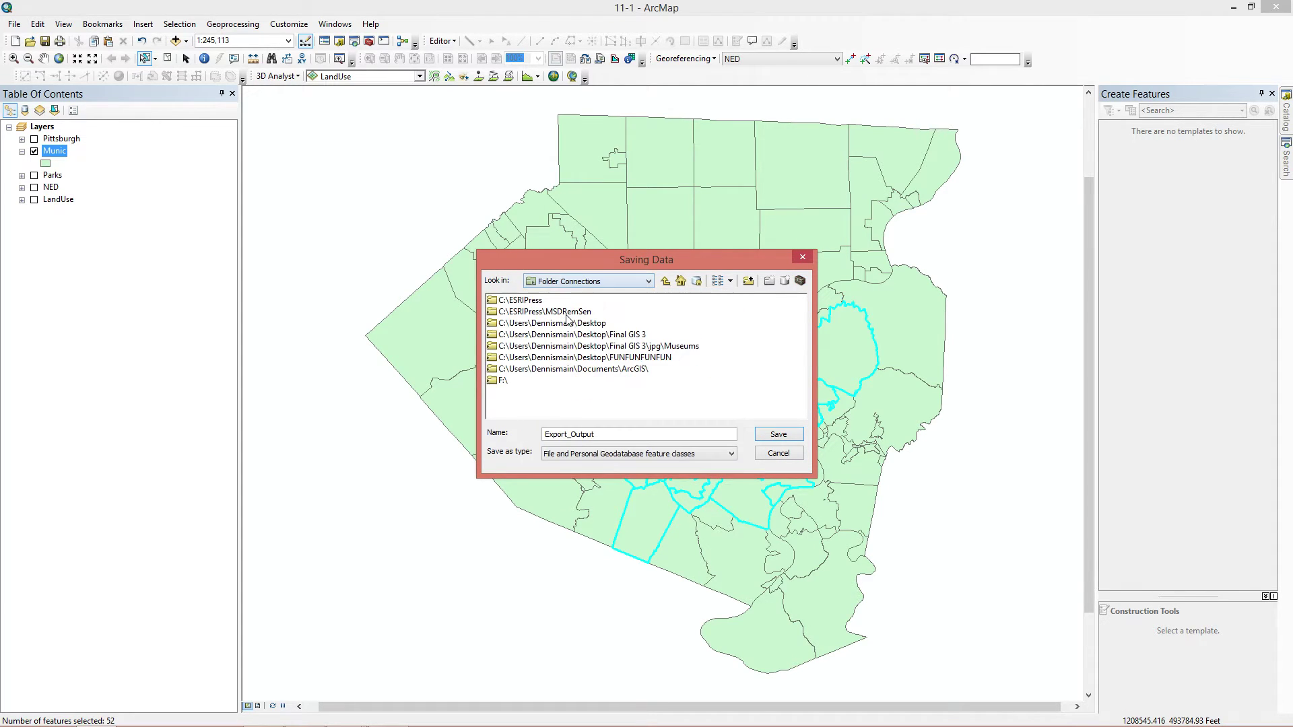
{"action": "left_click", "coordinate": [696, 280]}
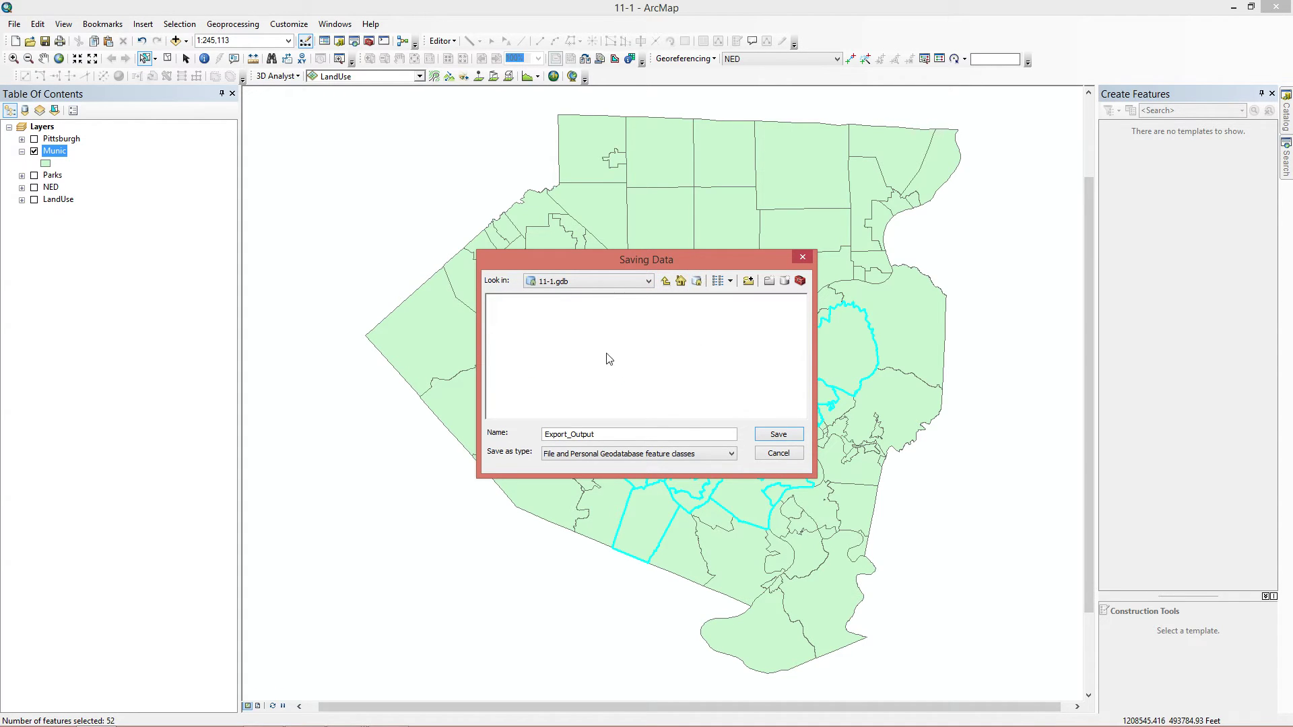
{"action": "double_click", "coordinate": [610, 438]}
{"action": "key", "text": "BackSpace"}
{"action": "left_click", "coordinate": [771, 438]}
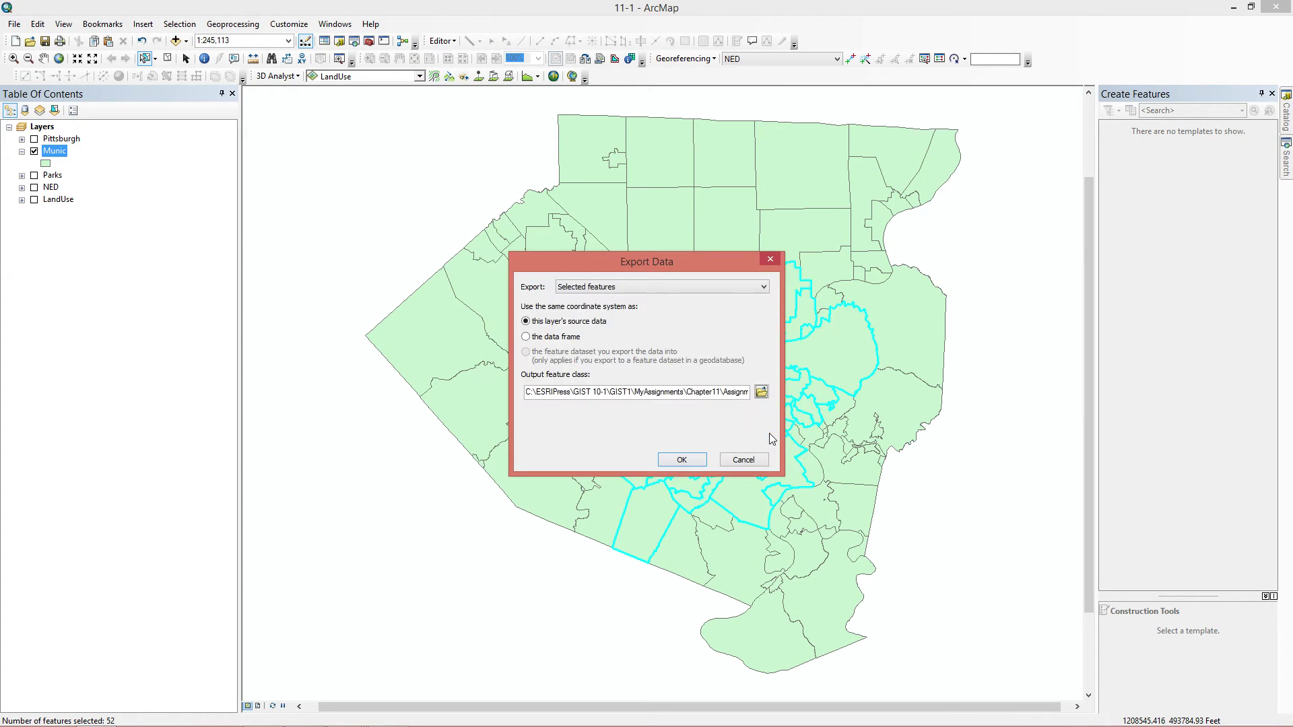
{"action": "left_click", "coordinate": [682, 460]}
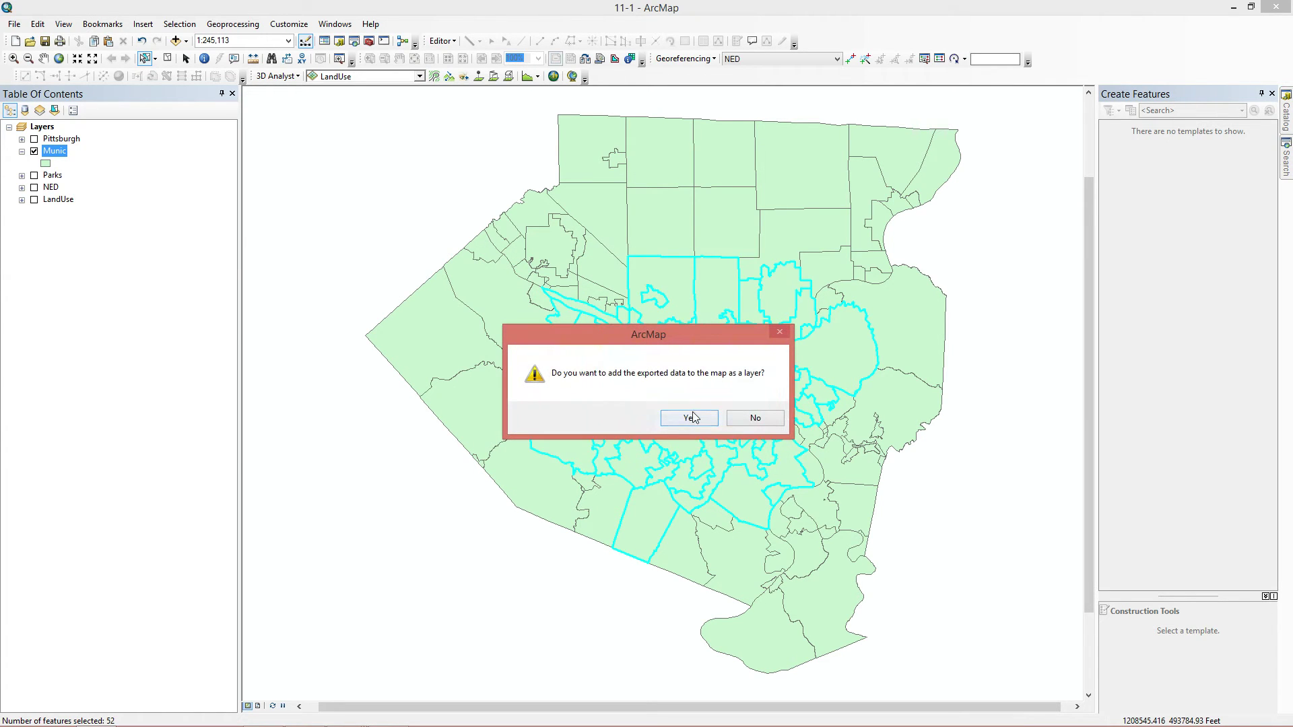
{"action": "left_click", "coordinate": [690, 418]}
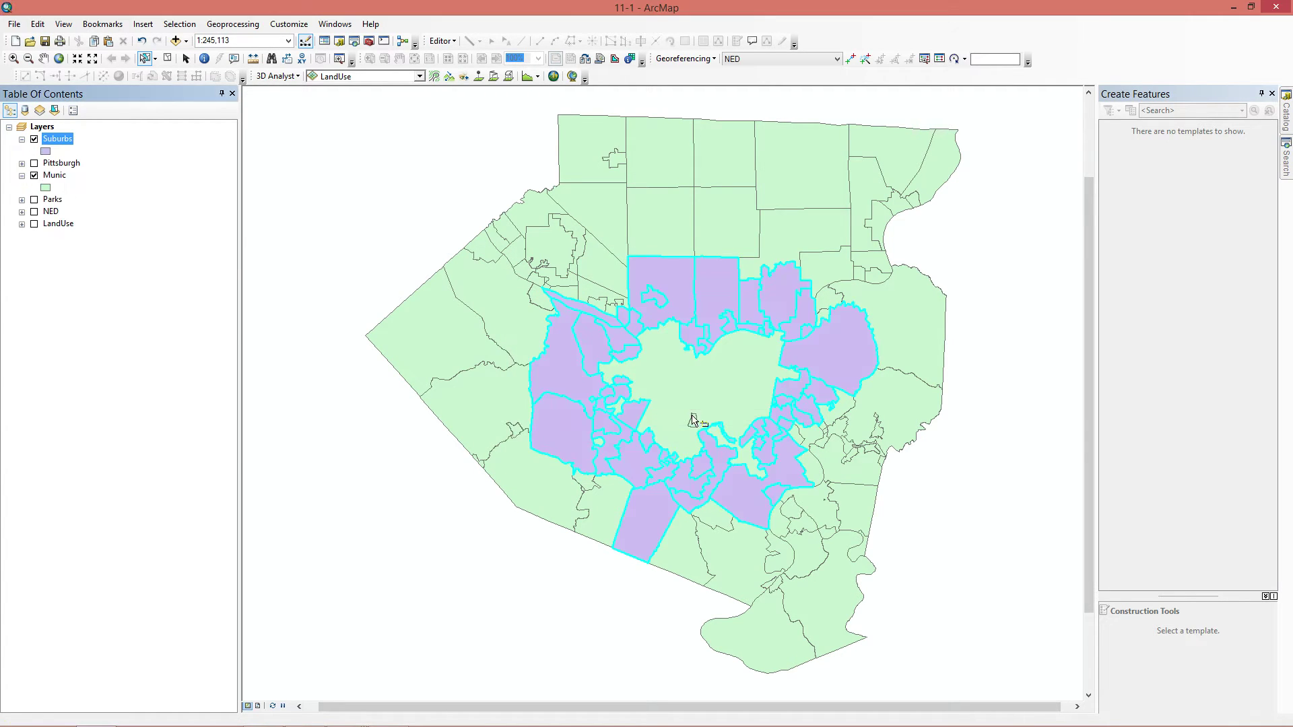
Step: Hide the Munic layer and confirm in the Catalog that Suburbs is saved in 11-1.gdb
{"action": "left_click", "coordinate": [33, 176]}
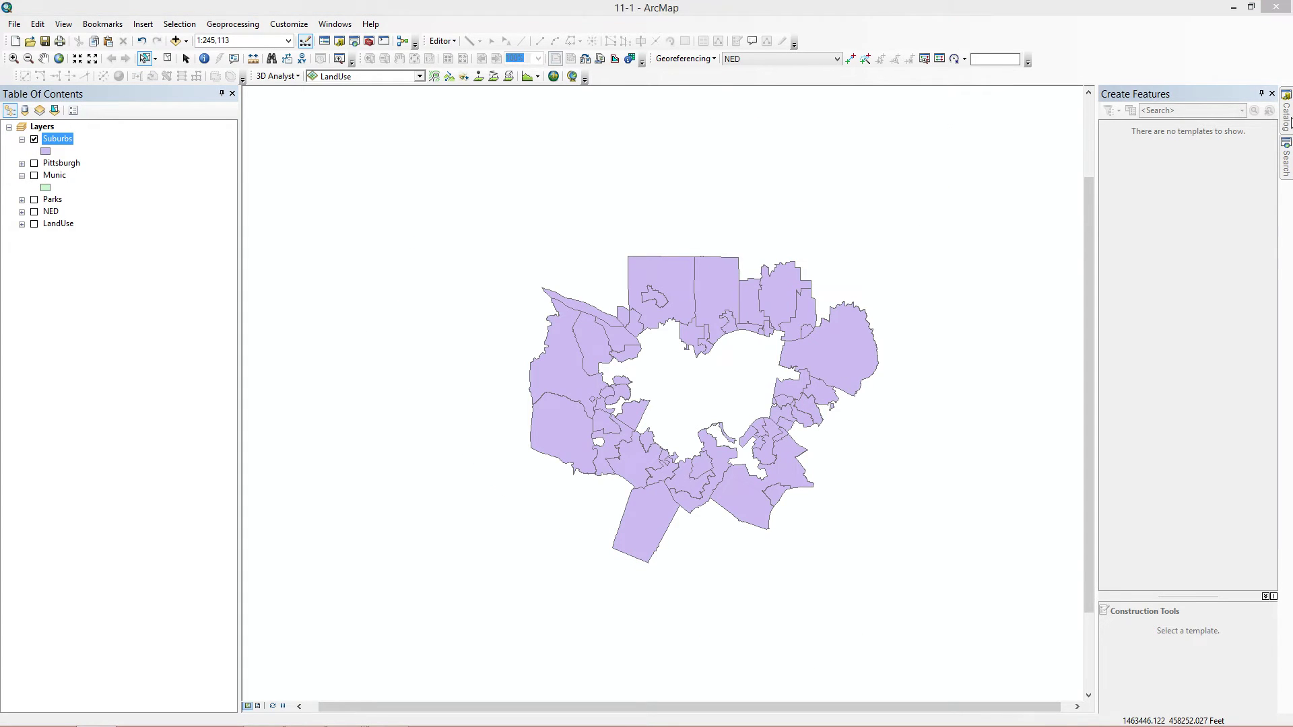
{"action": "left_click", "coordinate": [1287, 116]}
{"action": "left_click", "coordinate": [1162, 314]}
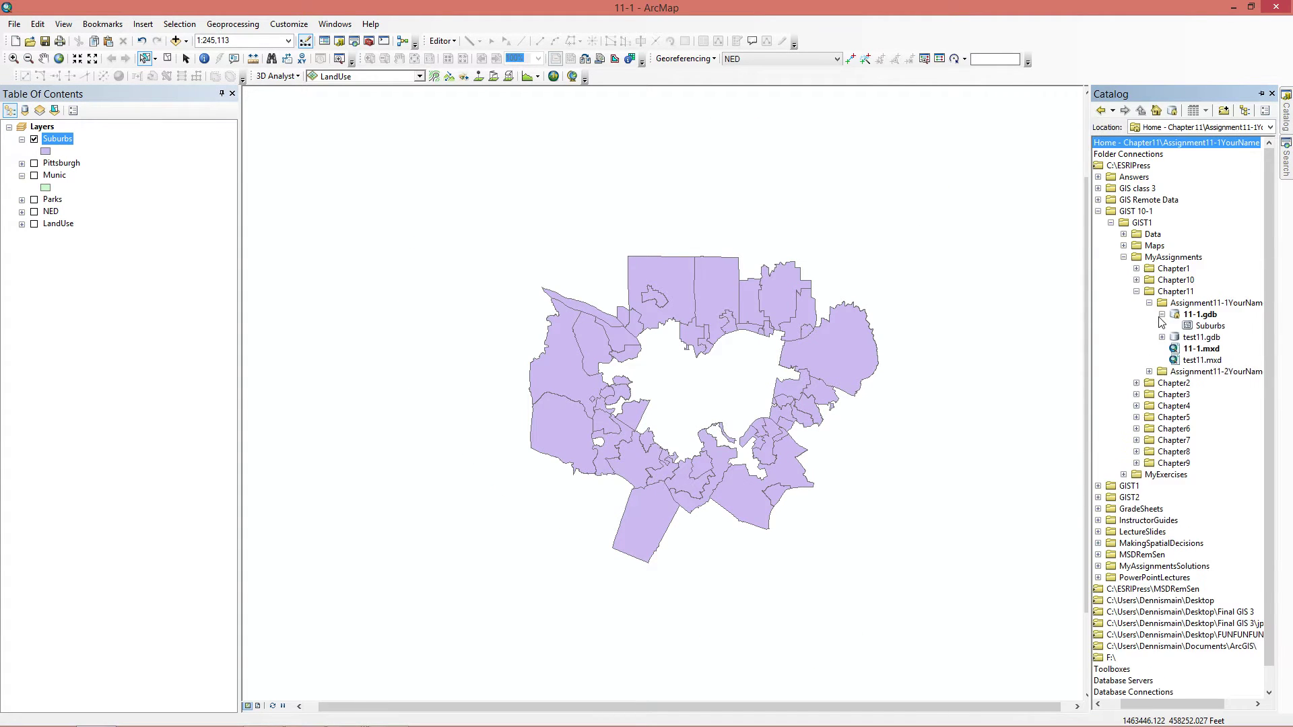
{"action": "left_click", "coordinate": [1162, 316]}
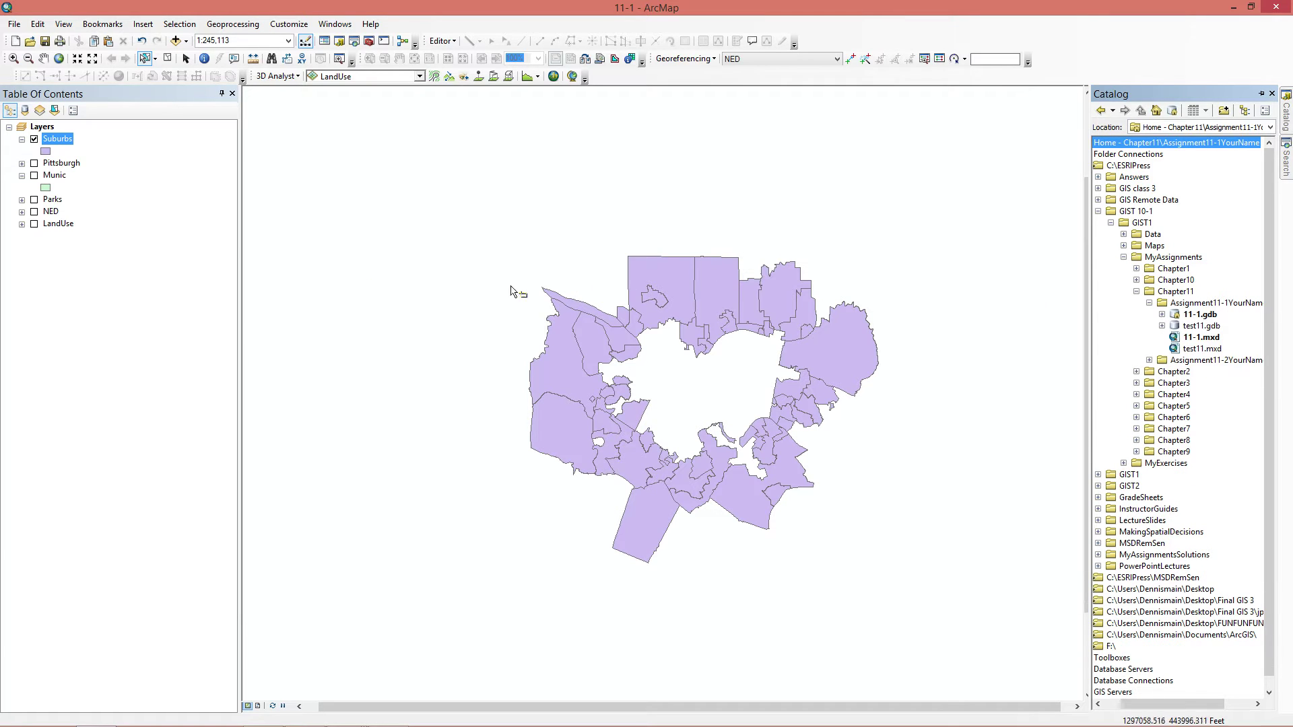
{"action": "left_click", "coordinate": [179, 24]}
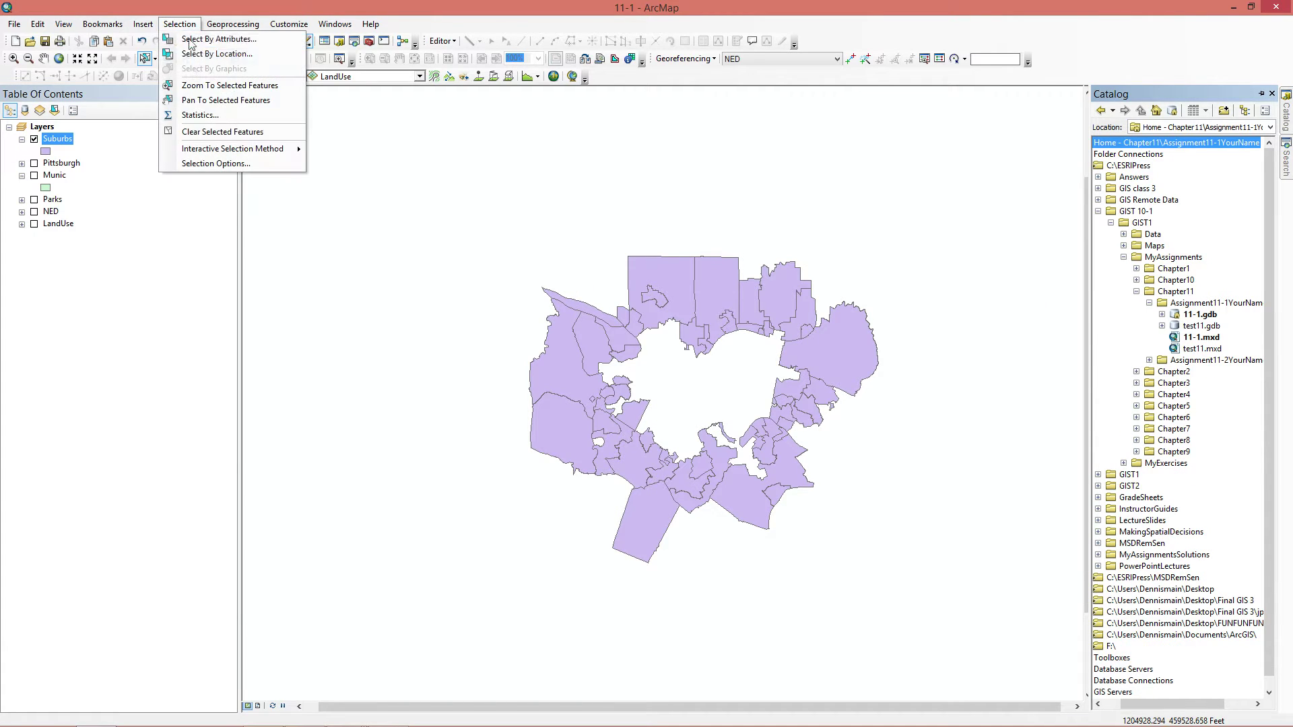
Step: Turn on the Parks layer so it shows on the map
{"action": "left_click", "coordinate": [194, 50]}
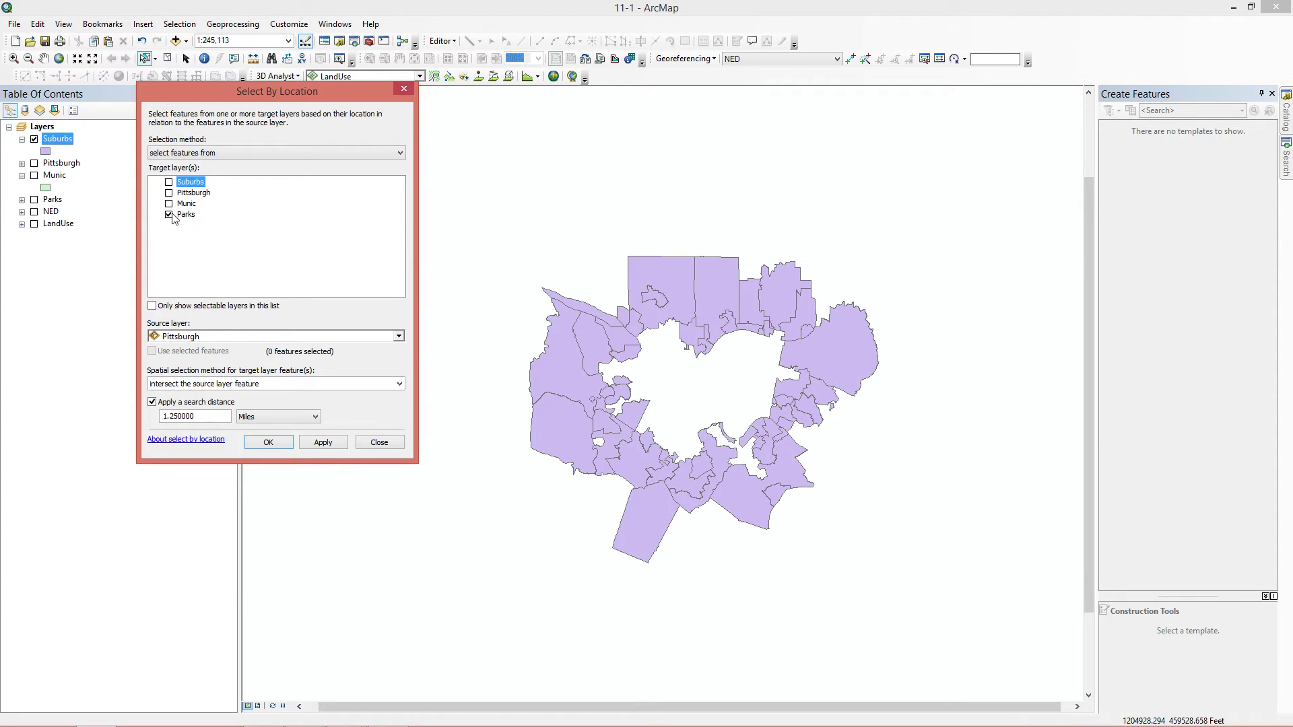
{"action": "left_click", "coordinate": [369, 448]}
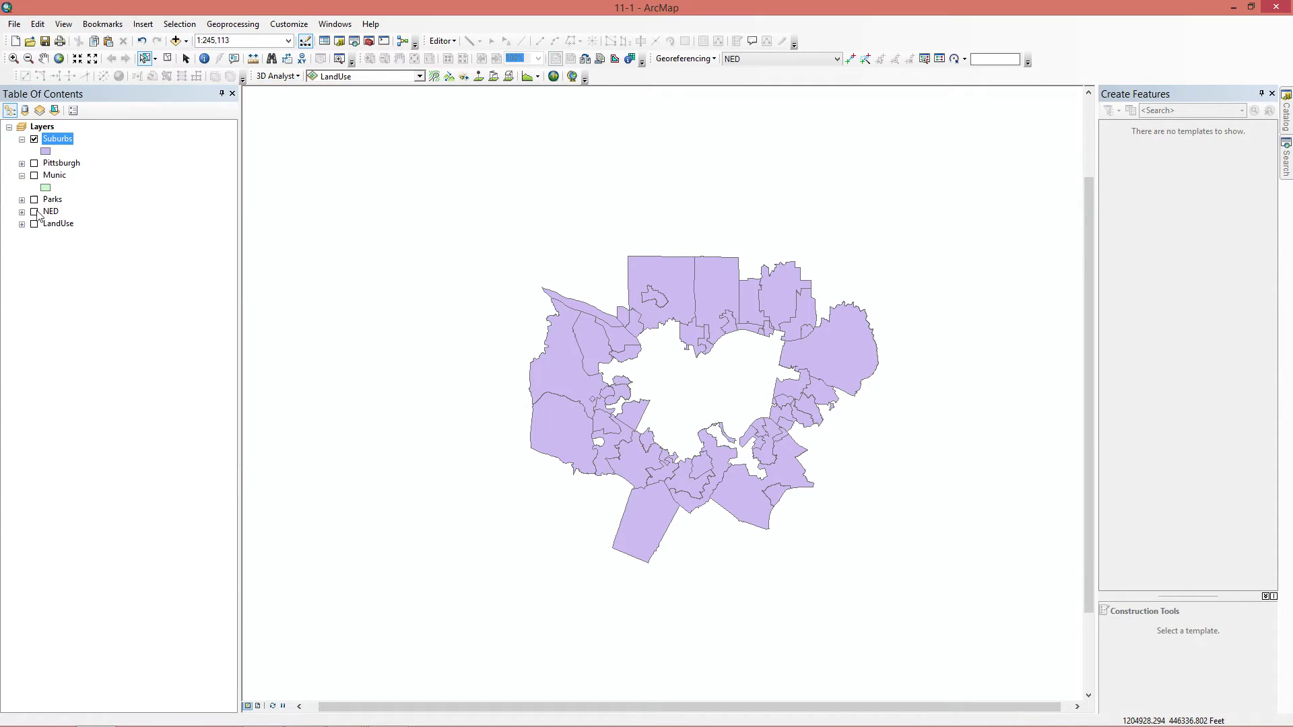
{"action": "left_click", "coordinate": [34, 200]}
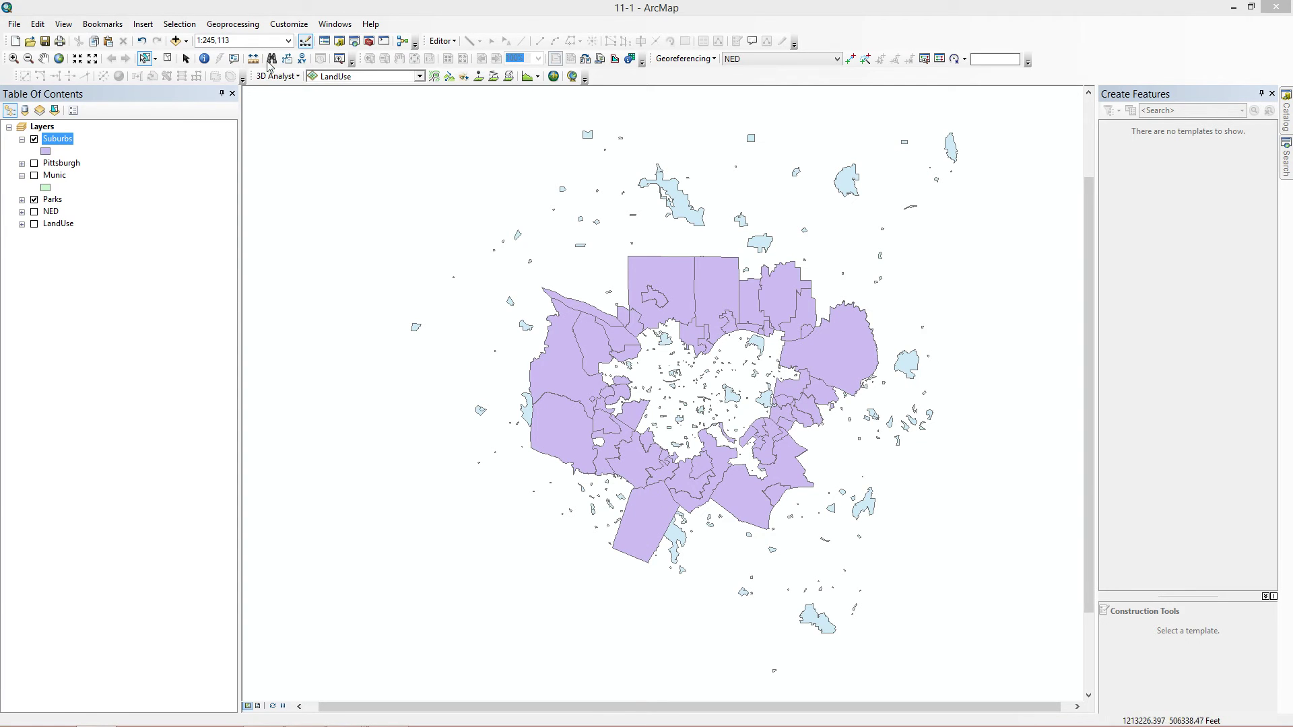
Step: Select By Location the 171 Parks intersecting Suburbs, with no search distance
{"action": "left_click", "coordinate": [179, 23]}
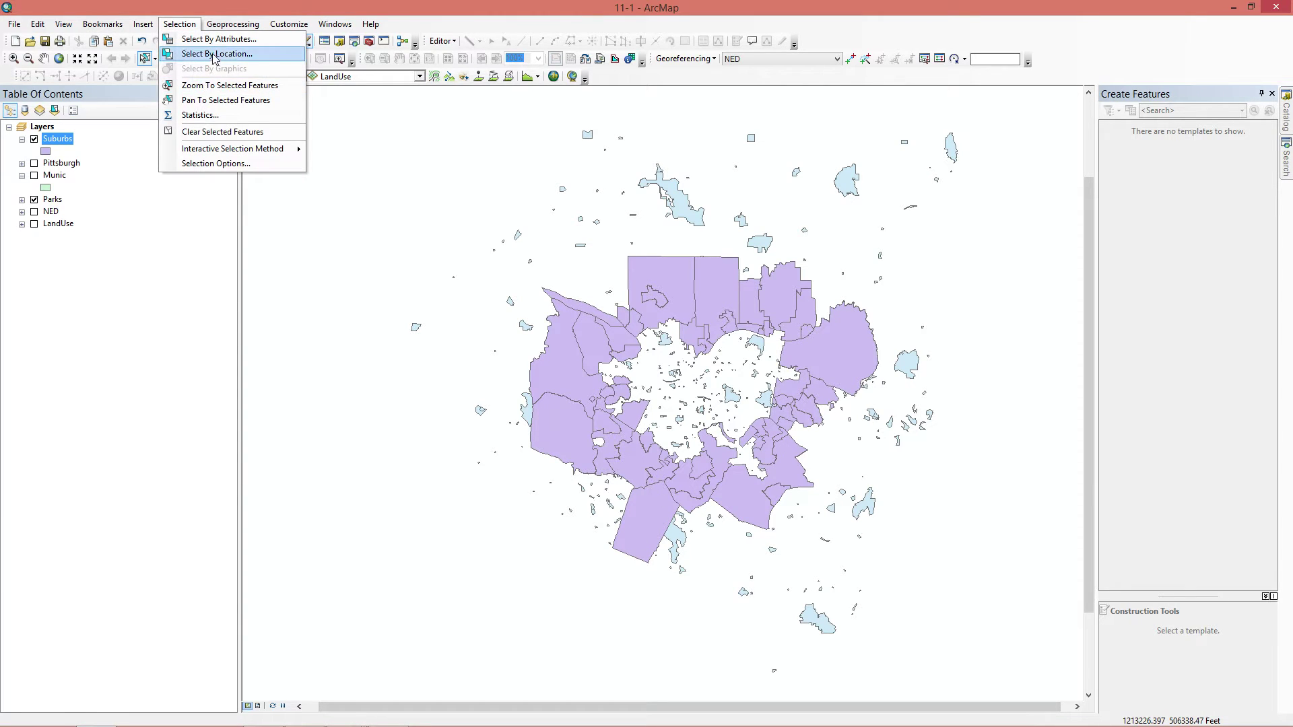
{"action": "left_click", "coordinate": [212, 54]}
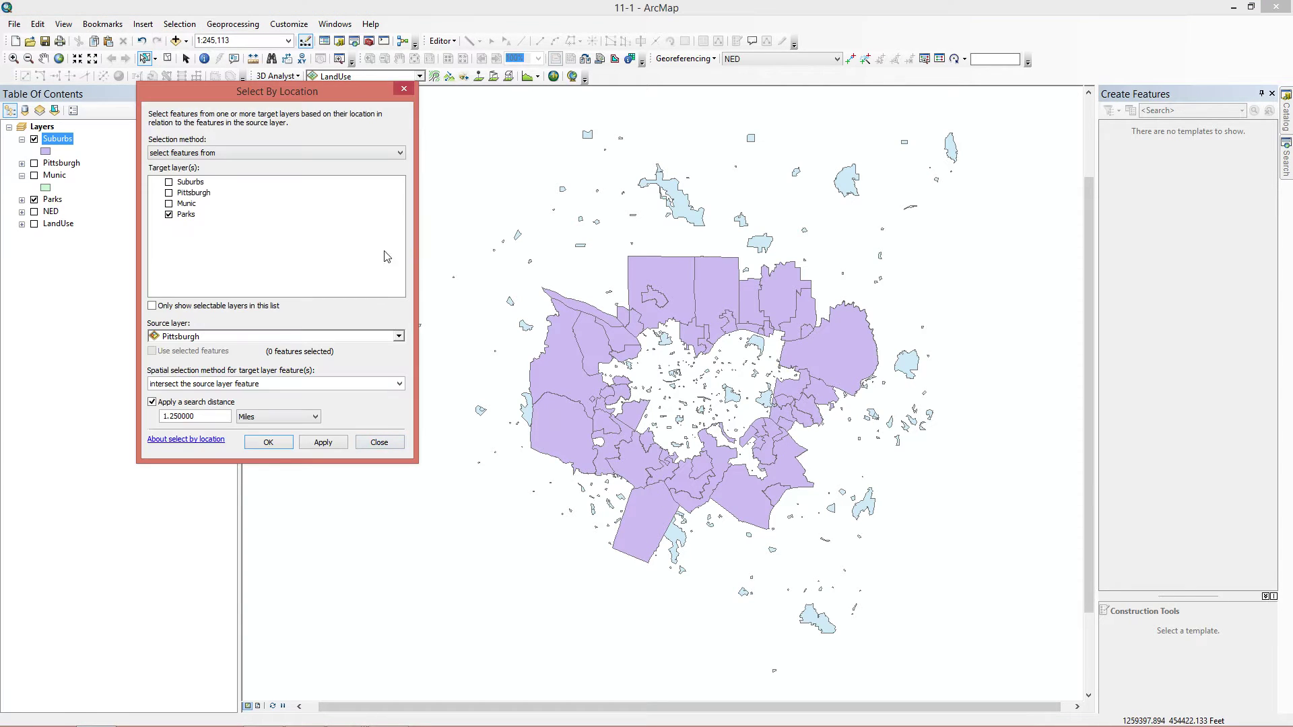
{"action": "left_click", "coordinate": [165, 338]}
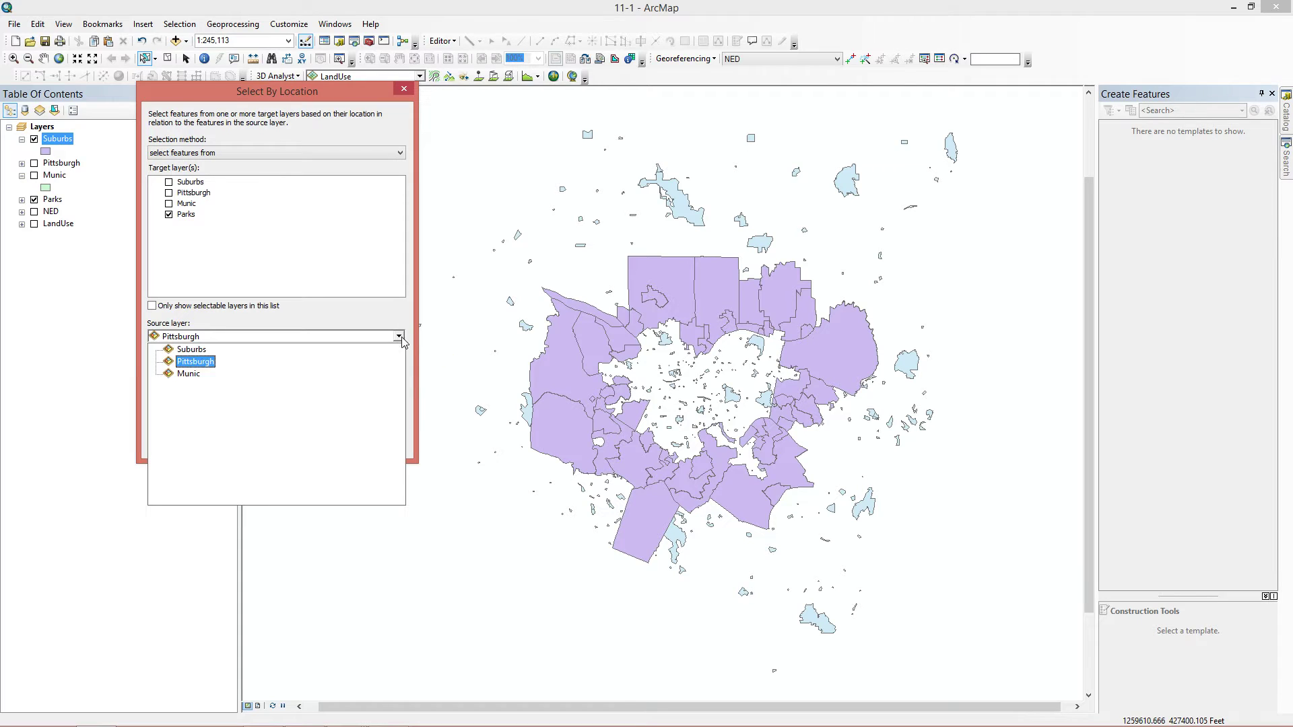
{"action": "left_click", "coordinate": [209, 351]}
{"action": "left_click", "coordinate": [152, 402]}
{"action": "left_click", "coordinate": [152, 402]}
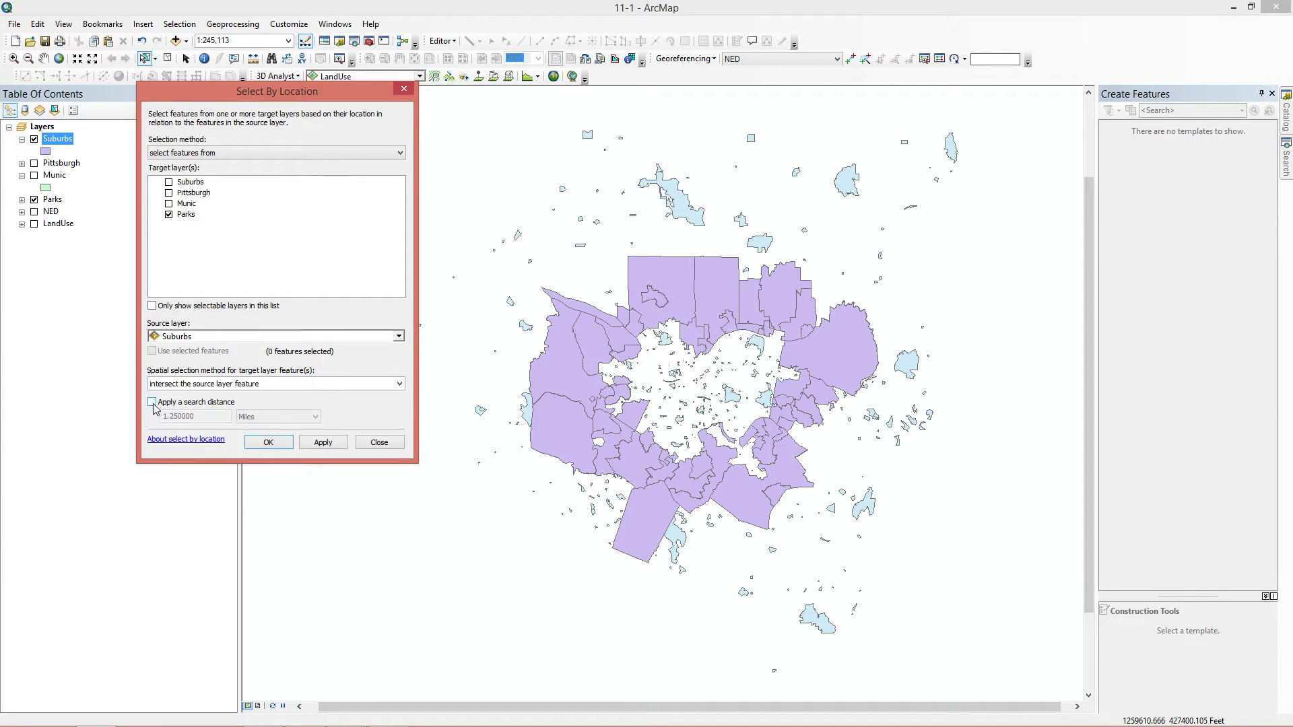
{"action": "left_click", "coordinate": [321, 442]}
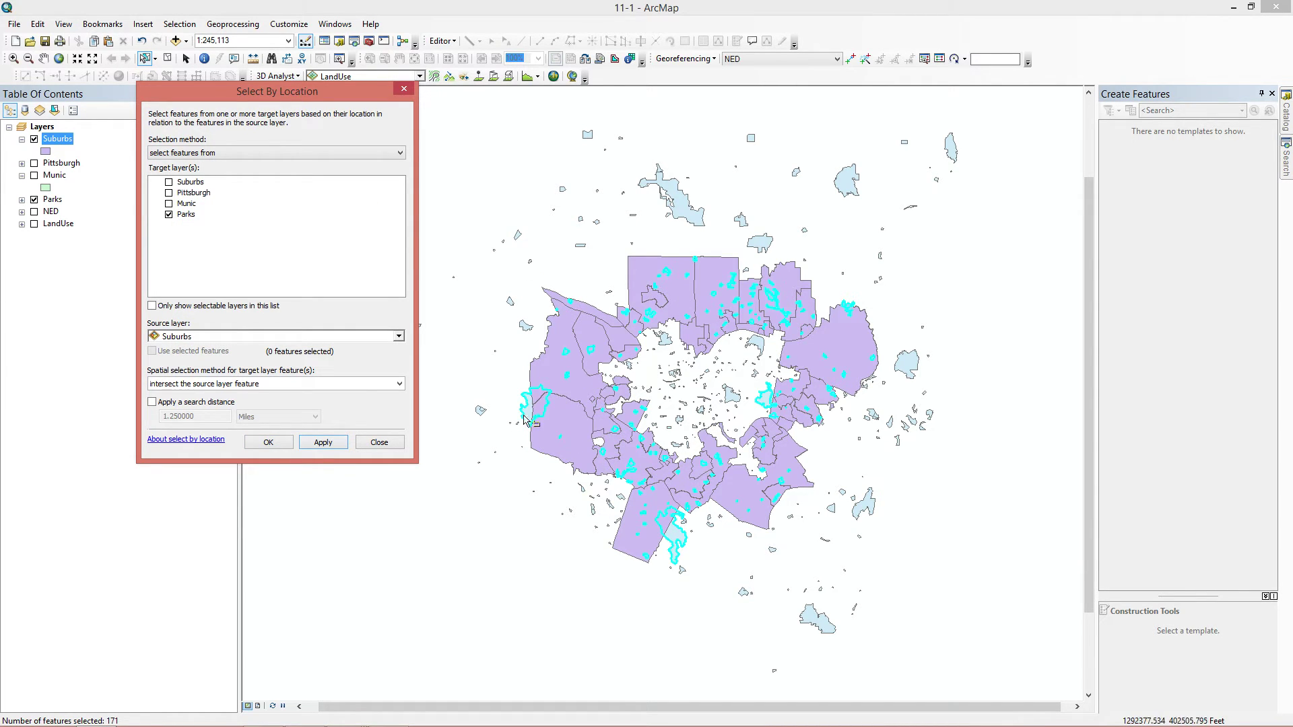
{"action": "left_click", "coordinate": [262, 443]}
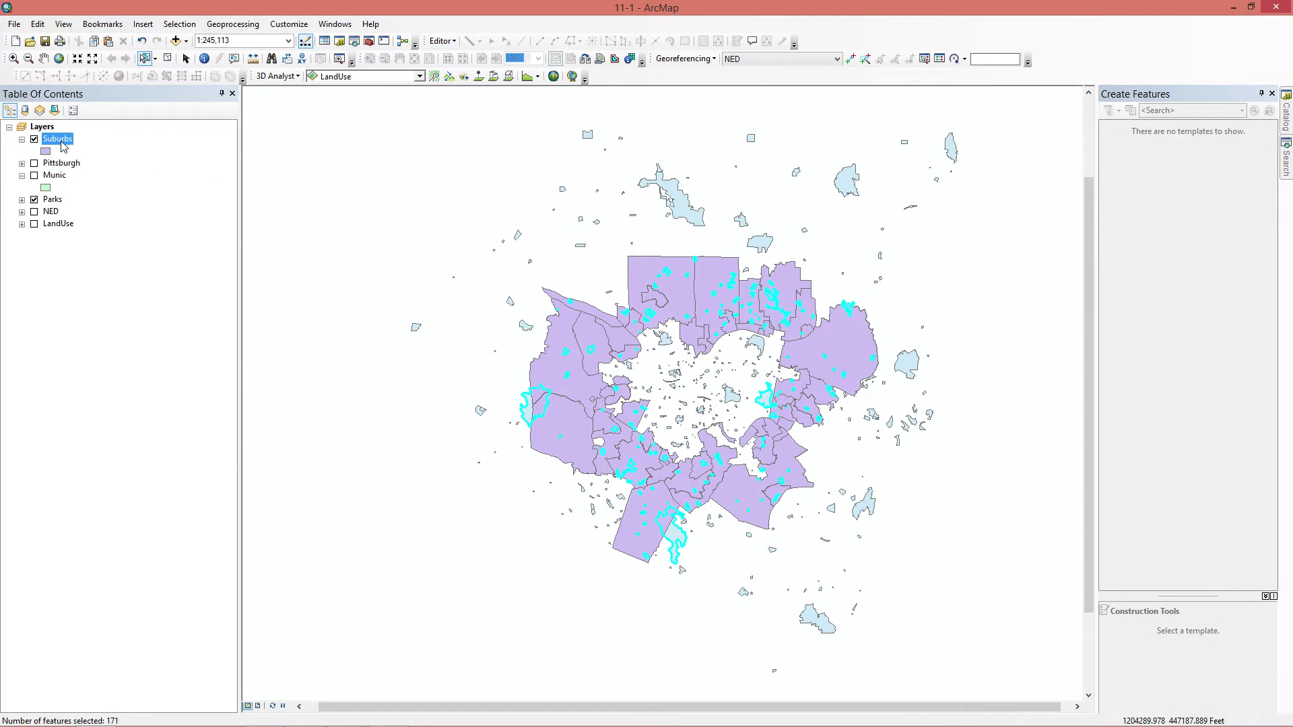
Step: Export the selected Parks features, clearing the default output name in 11-1.gdb
{"action": "right_click", "coordinate": [50, 200]}
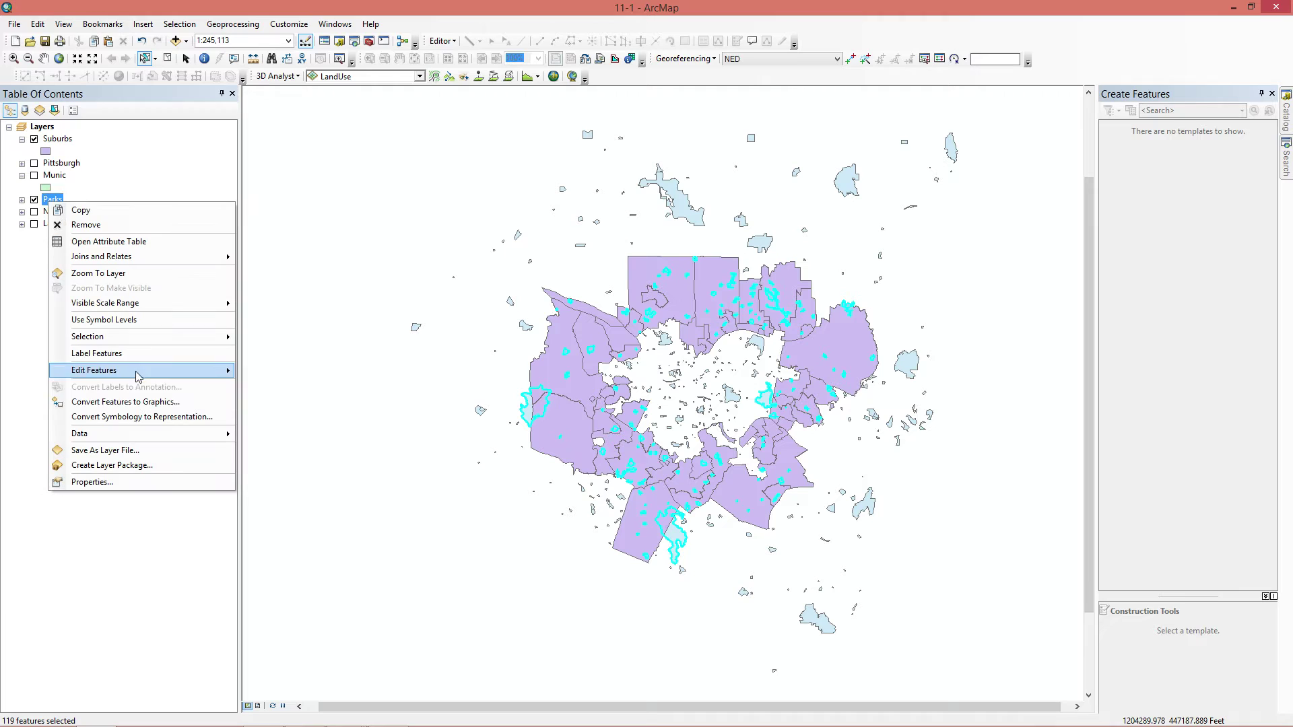
{"action": "mouse_move", "coordinate": [136, 437]}
{"action": "left_click", "coordinate": [310, 451]}
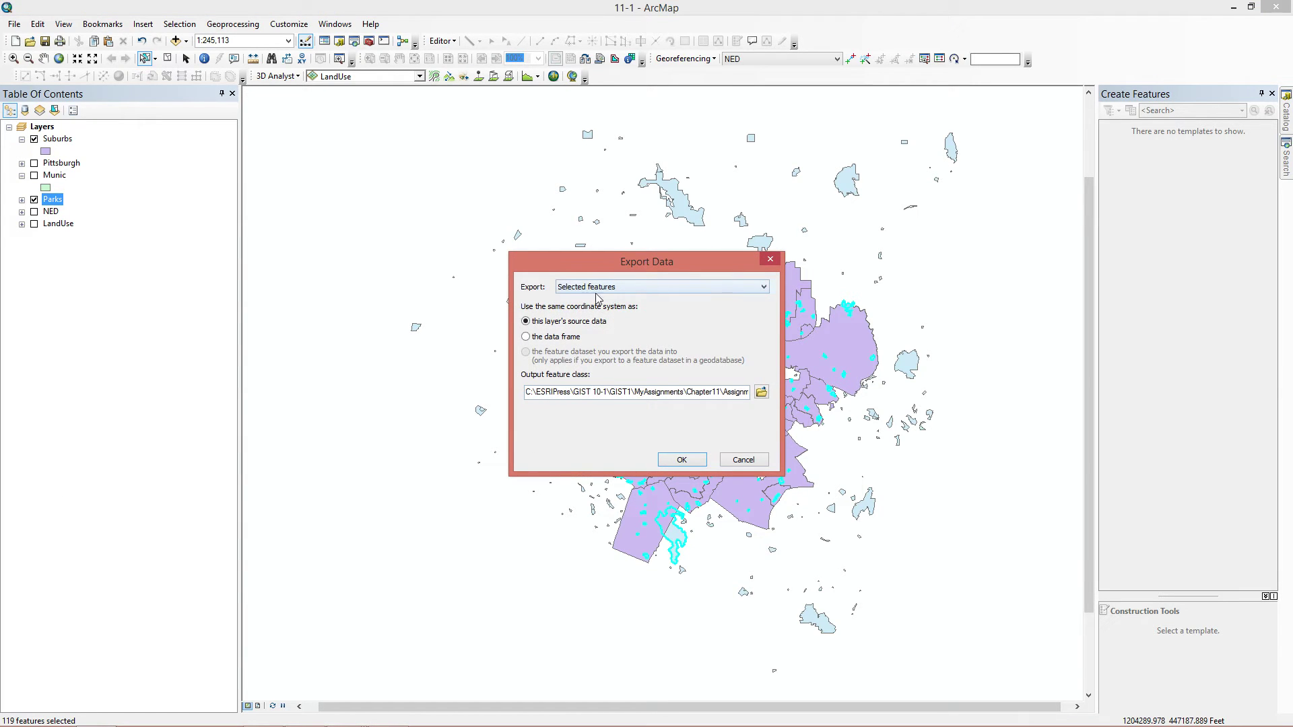
{"action": "left_click", "coordinate": [760, 392]}
{"action": "double_click", "coordinate": [647, 439]}
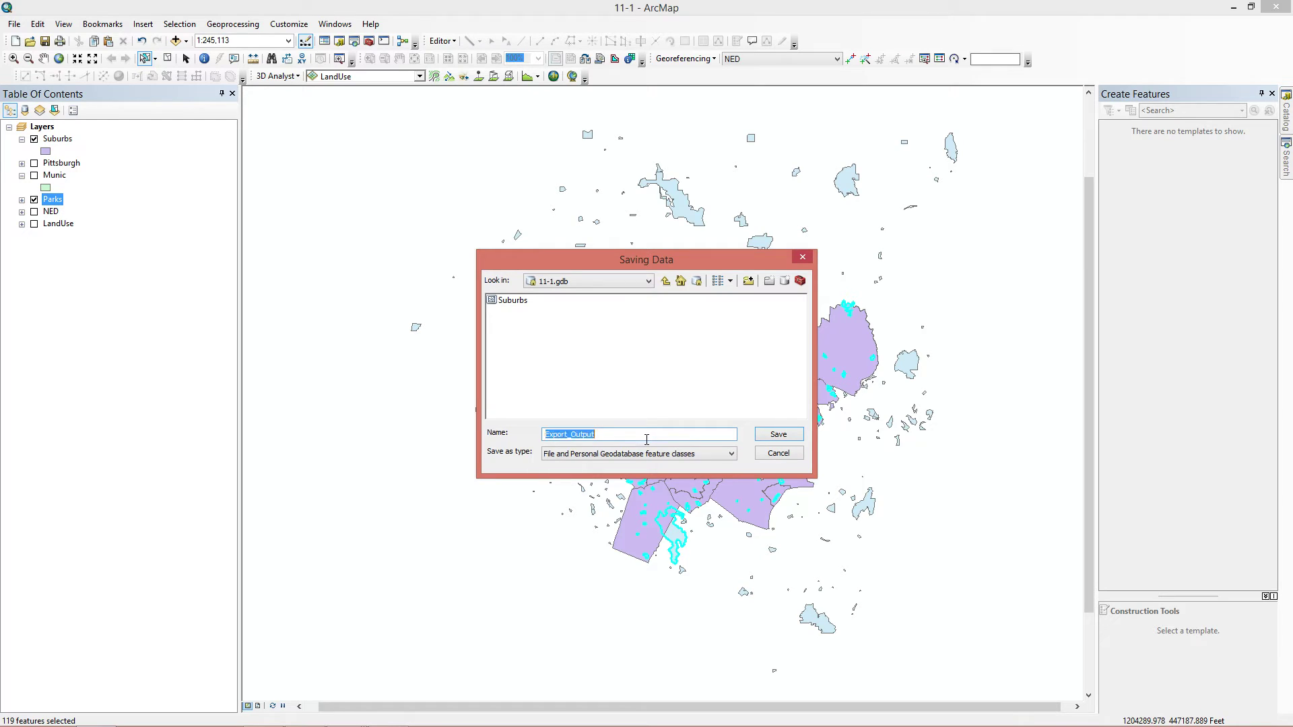
{"action": "key", "text": "BackSpace"}
Step: Save the export as SuburbanParks, add it to the map, and hide Parks
{"action": "left_click", "coordinate": [779, 435]}
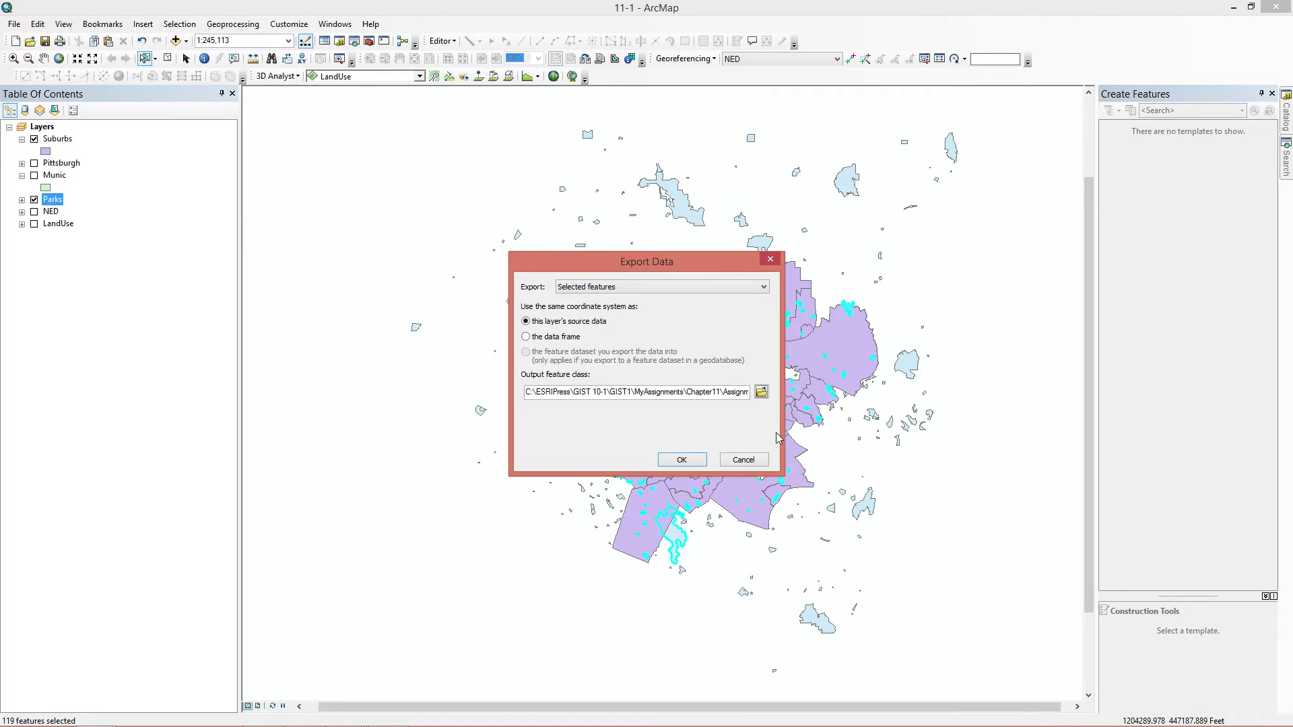
{"action": "left_click", "coordinate": [682, 460]}
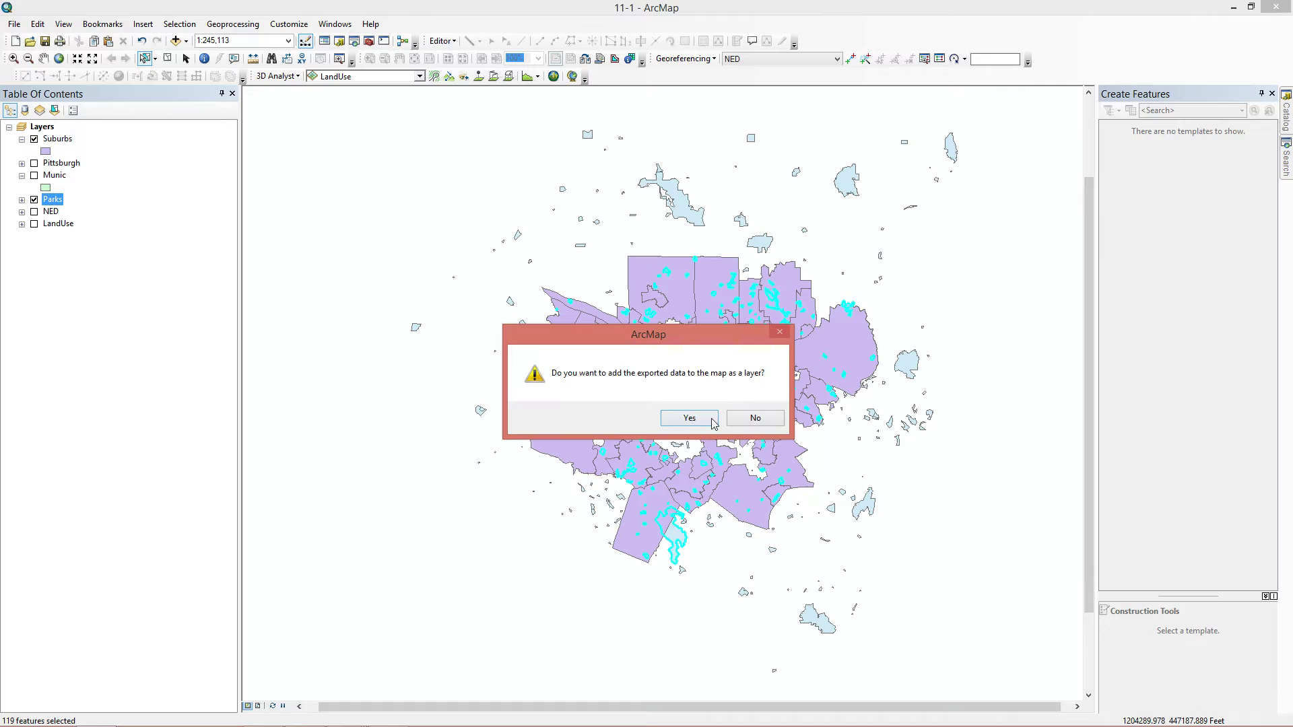
{"action": "left_click", "coordinate": [690, 420]}
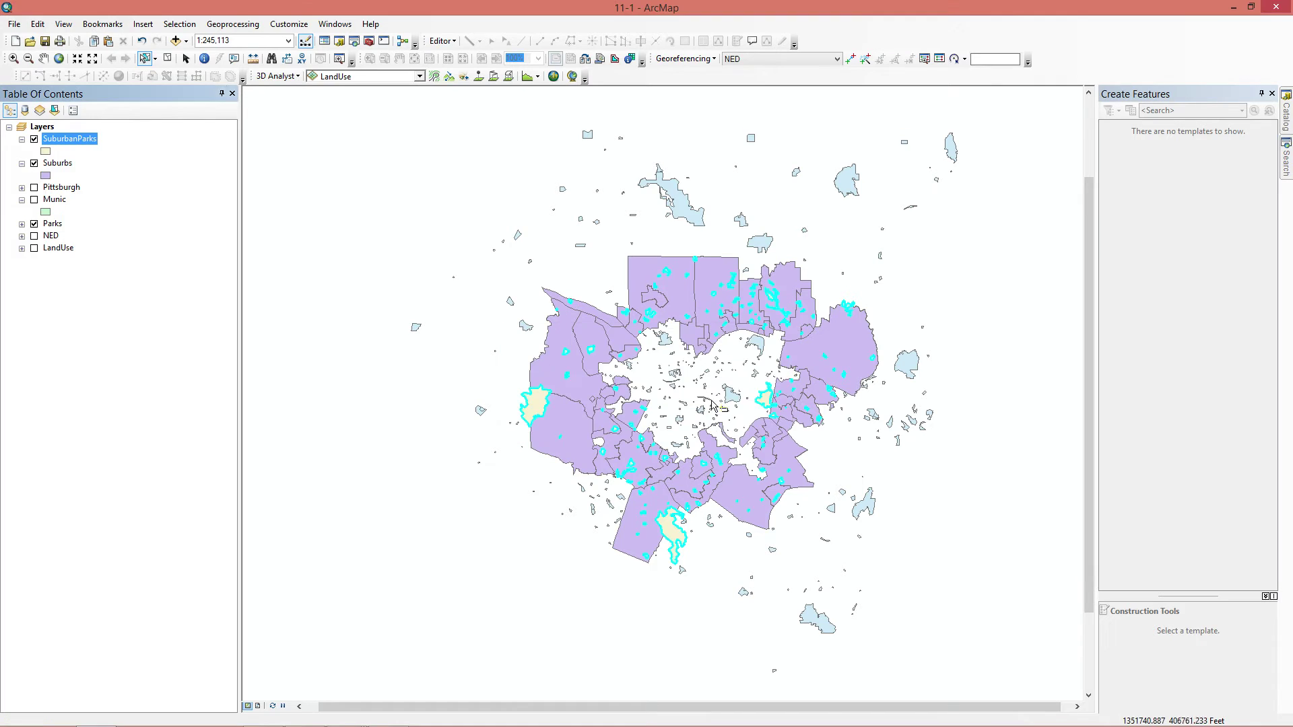
{"action": "left_click", "coordinate": [34, 225]}
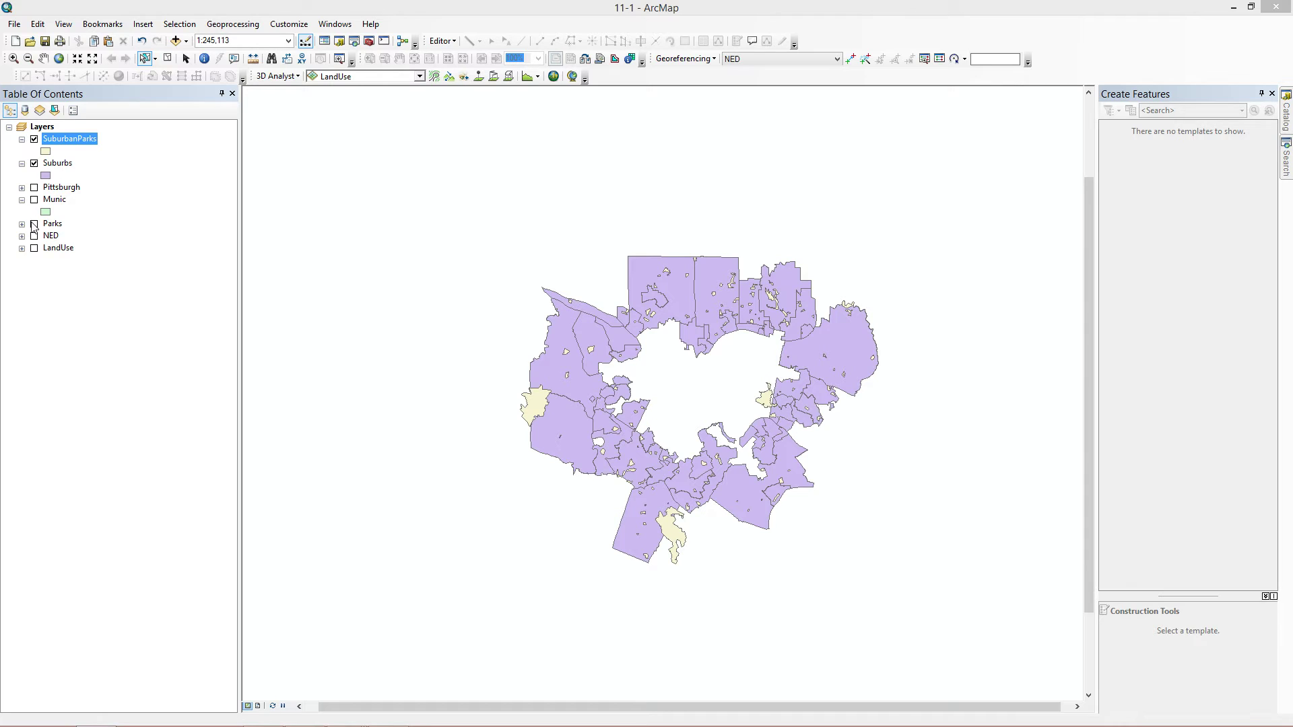
Step: Set the geoprocessing raster cell size to 50 and the analysis mask to Suburbs
{"action": "left_click", "coordinate": [242, 28]}
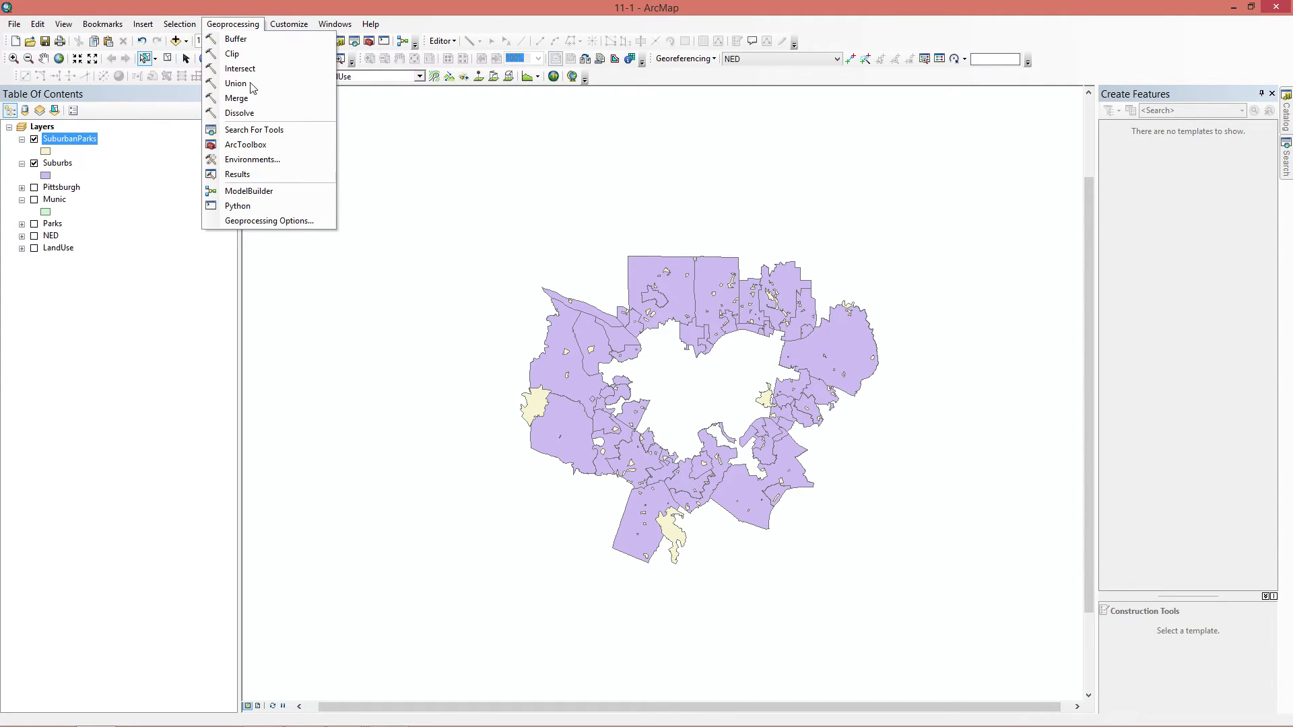
{"action": "left_click", "coordinate": [263, 174]}
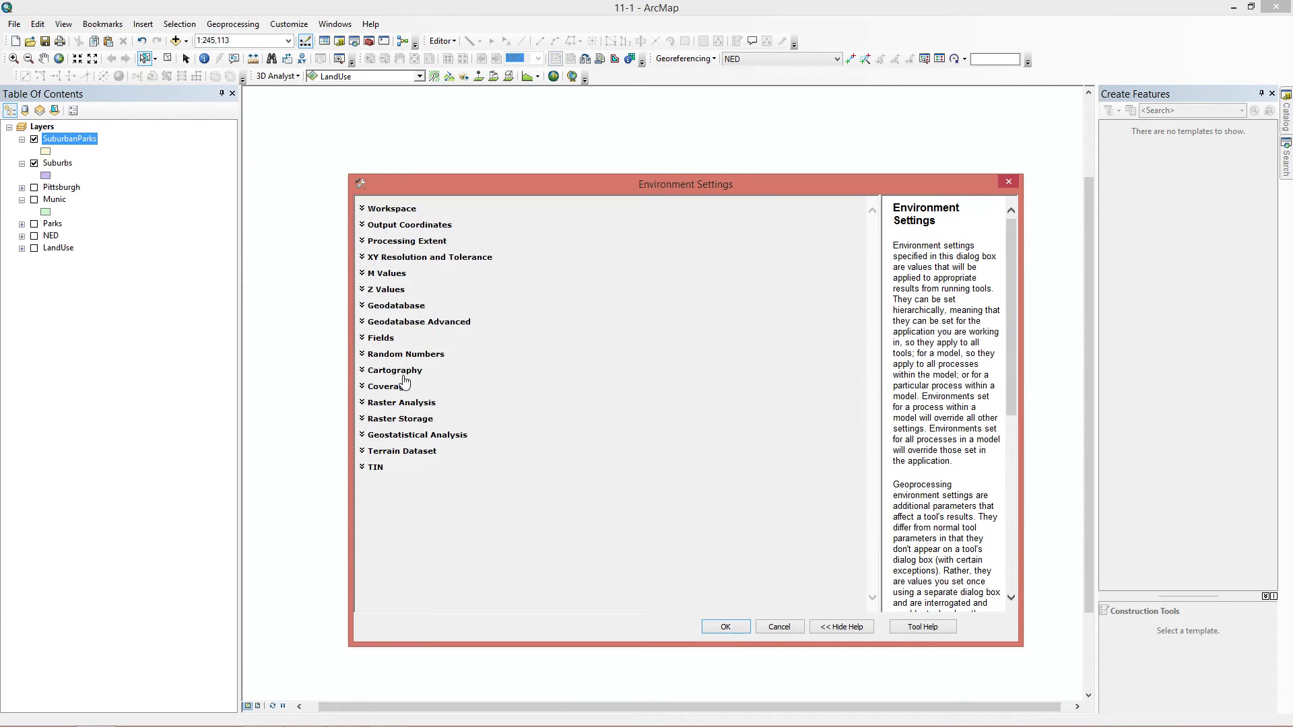
{"action": "left_click", "coordinate": [407, 404]}
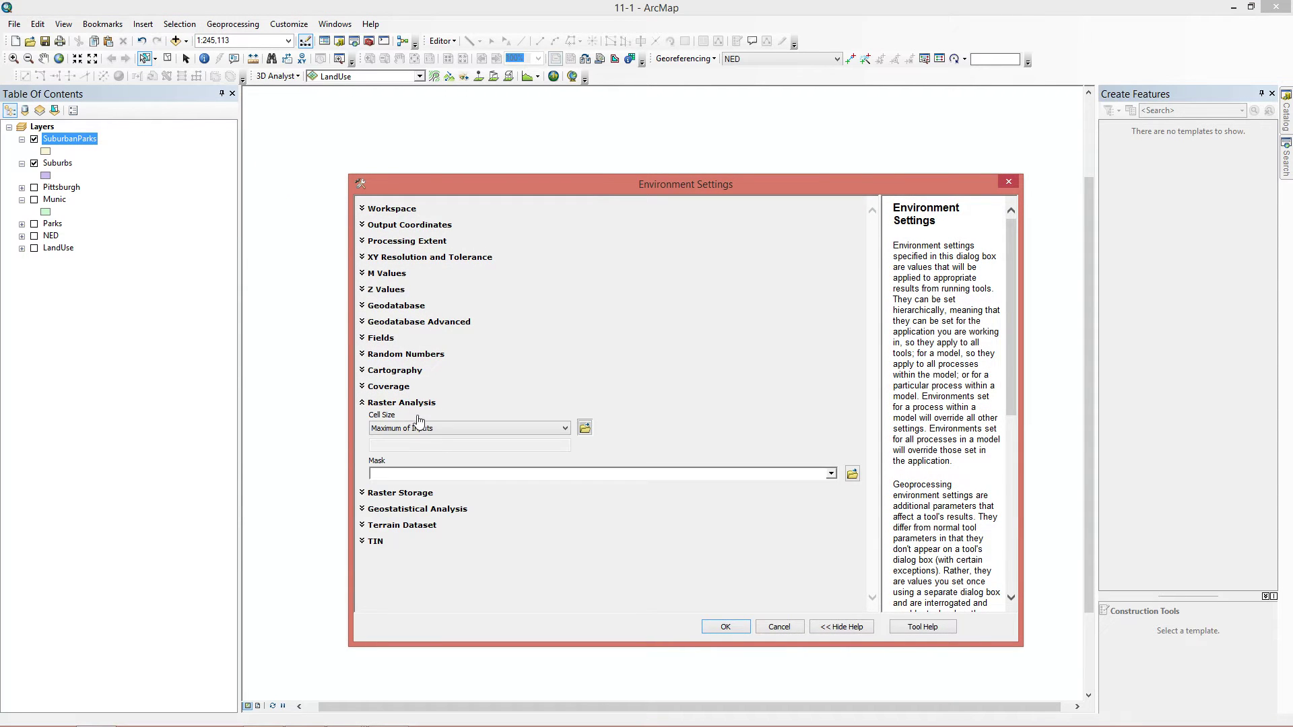
{"action": "left_click", "coordinate": [425, 429]}
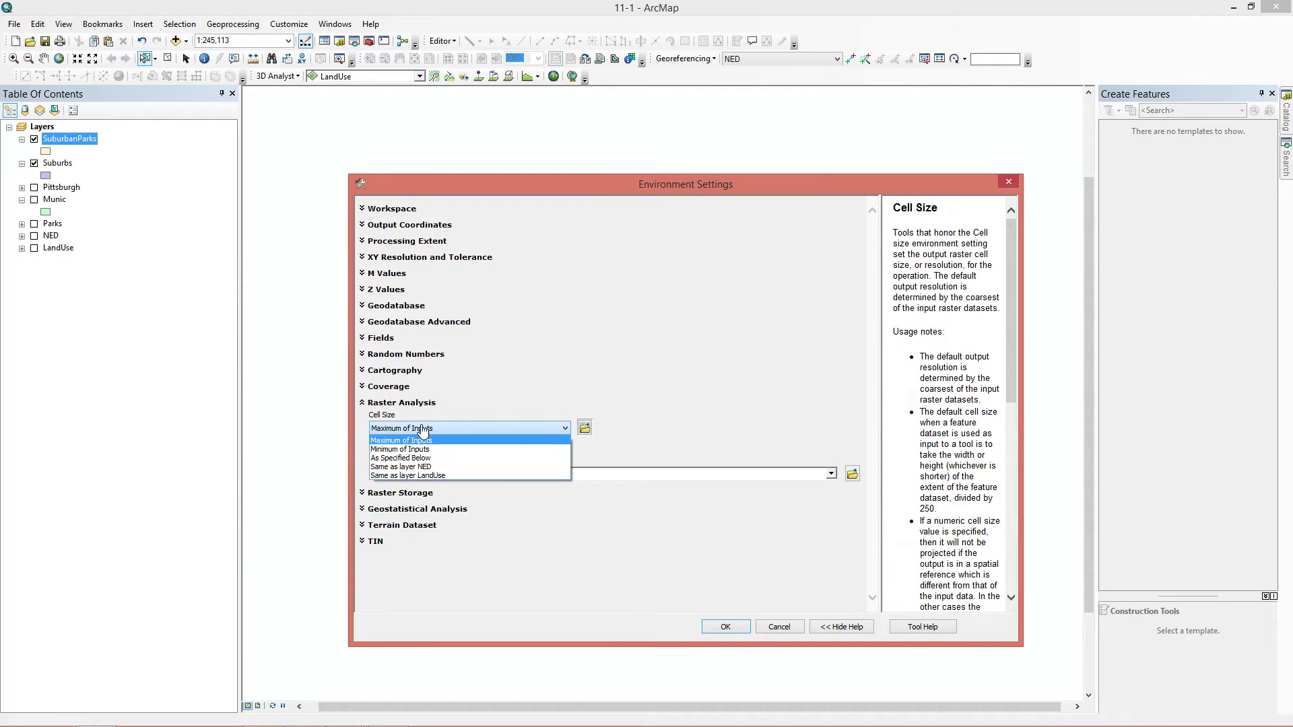
{"action": "left_click", "coordinate": [433, 460]}
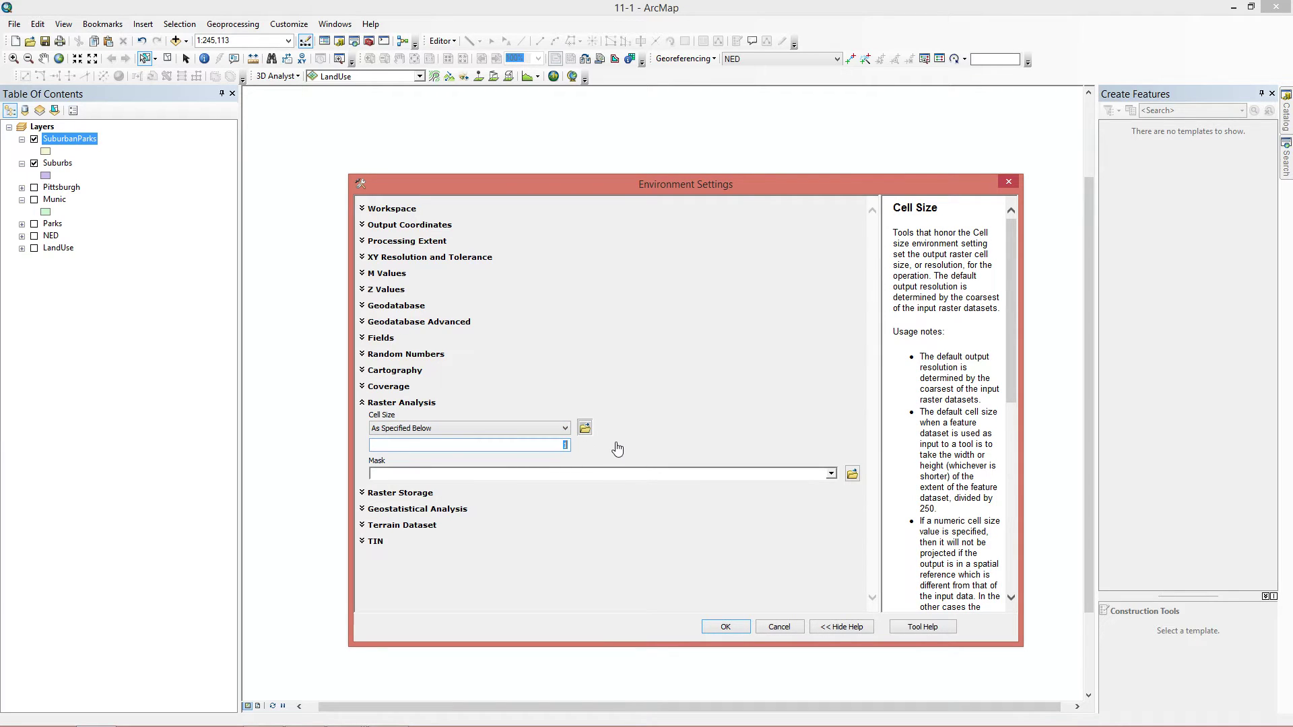
{"action": "type", "text": "50"}
{"action": "left_click", "coordinate": [828, 473]}
{"action": "left_click", "coordinate": [431, 502]}
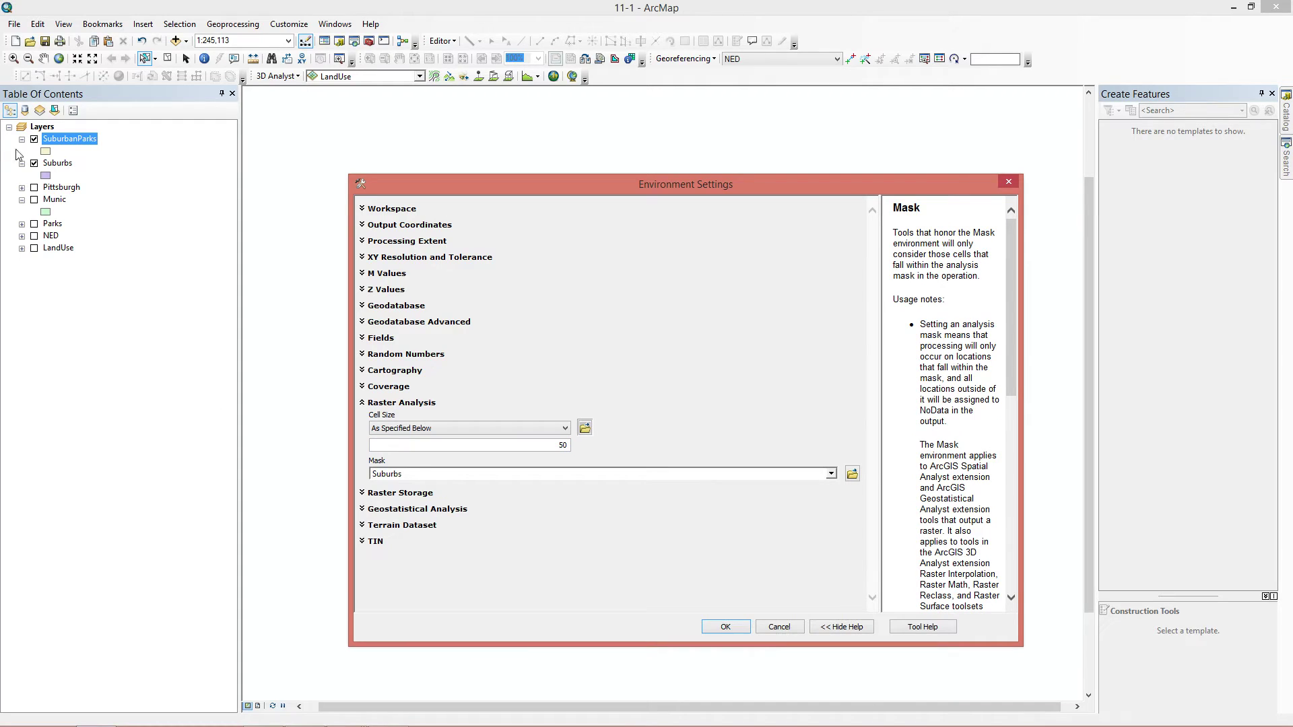
{"action": "left_click", "coordinate": [736, 625]}
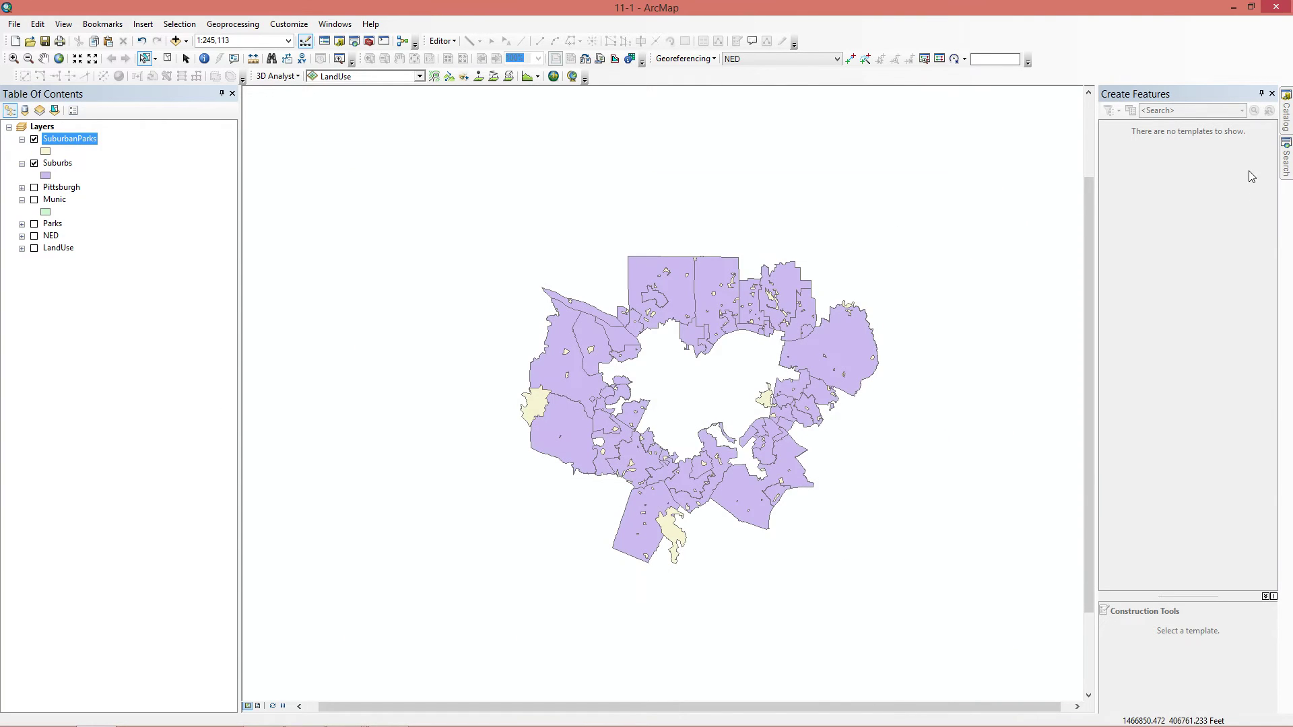
Step: Find and open the Extract by Mask tool through the tool search
{"action": "left_click", "coordinate": [1287, 159]}
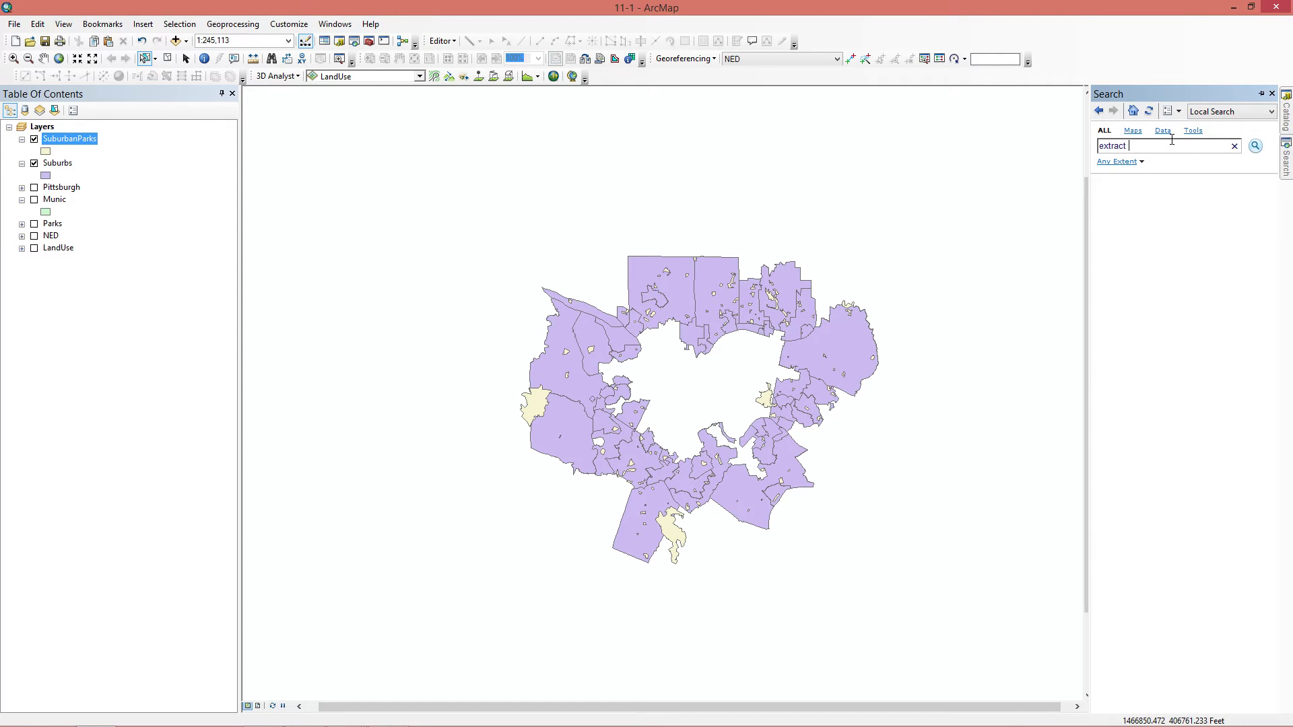
{"action": "key", "text": "Return"}
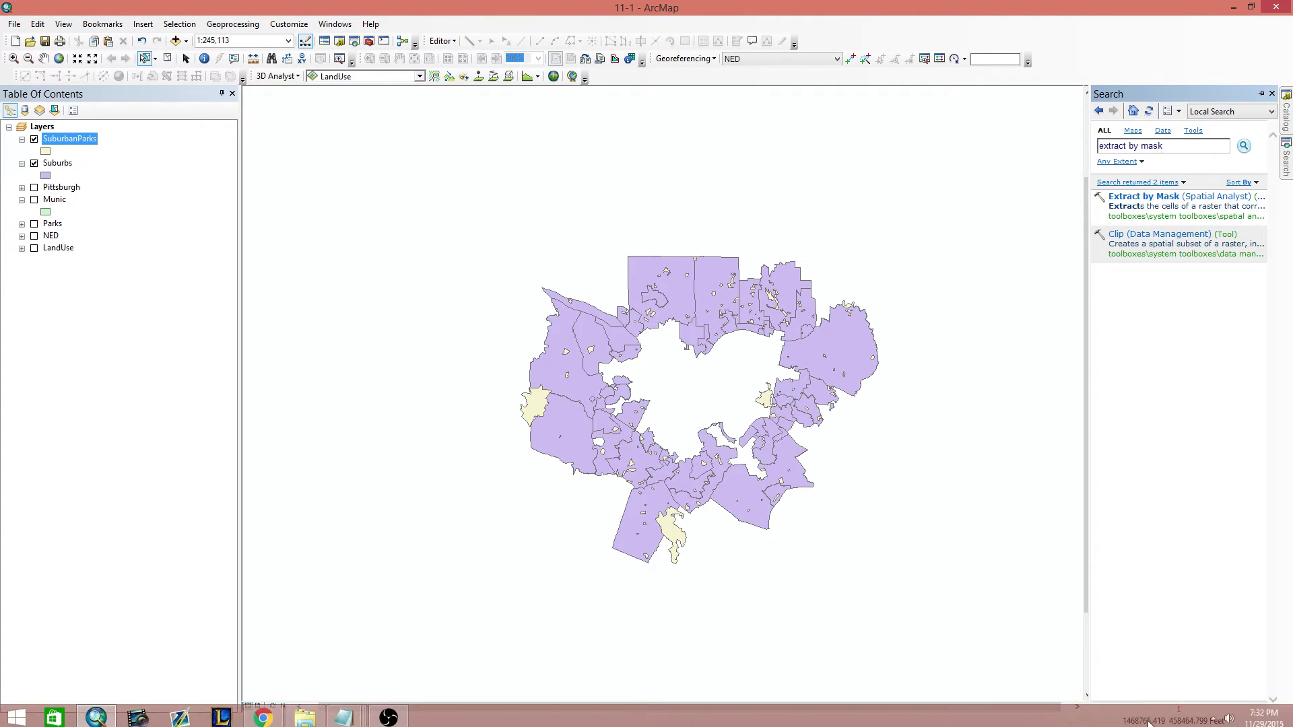
{"action": "left_click", "coordinate": [1130, 198]}
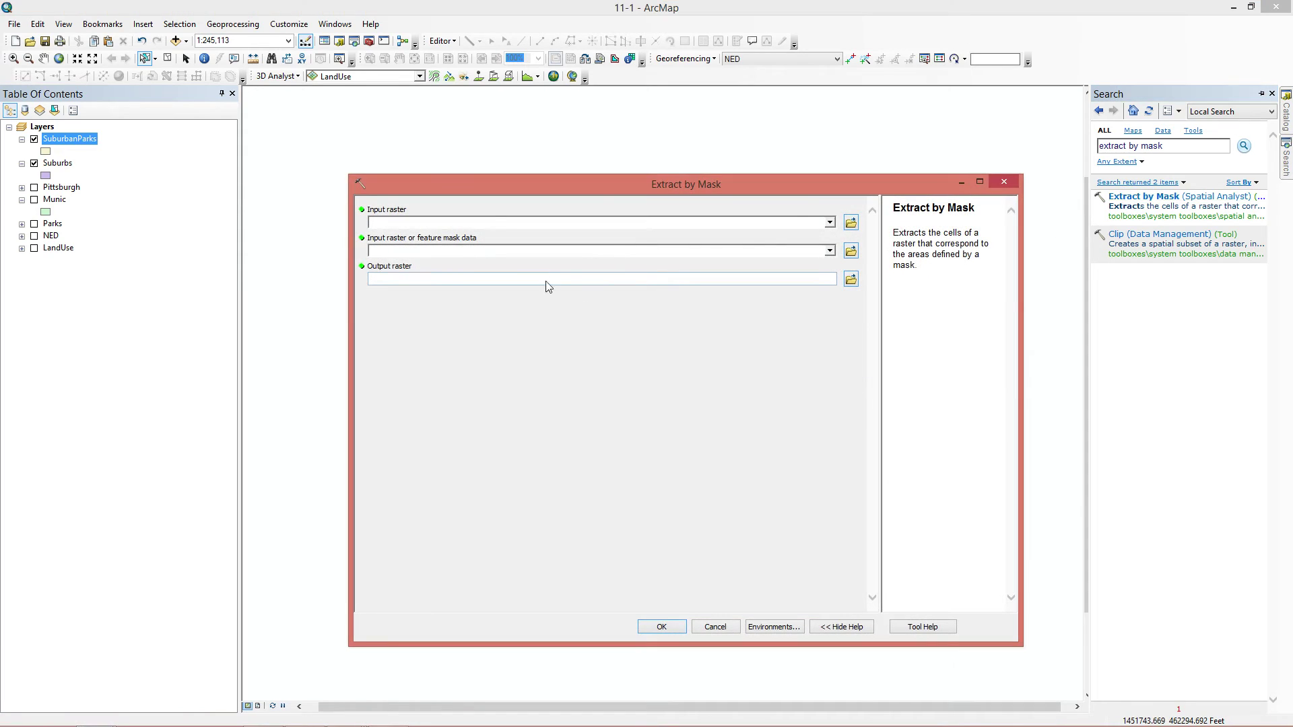
Step: Run Extract by Mask on LandUse with the Suburbs mask, output LandUseSuburbs
{"action": "left_click", "coordinate": [829, 223]}
{"action": "left_click", "coordinate": [423, 248]}
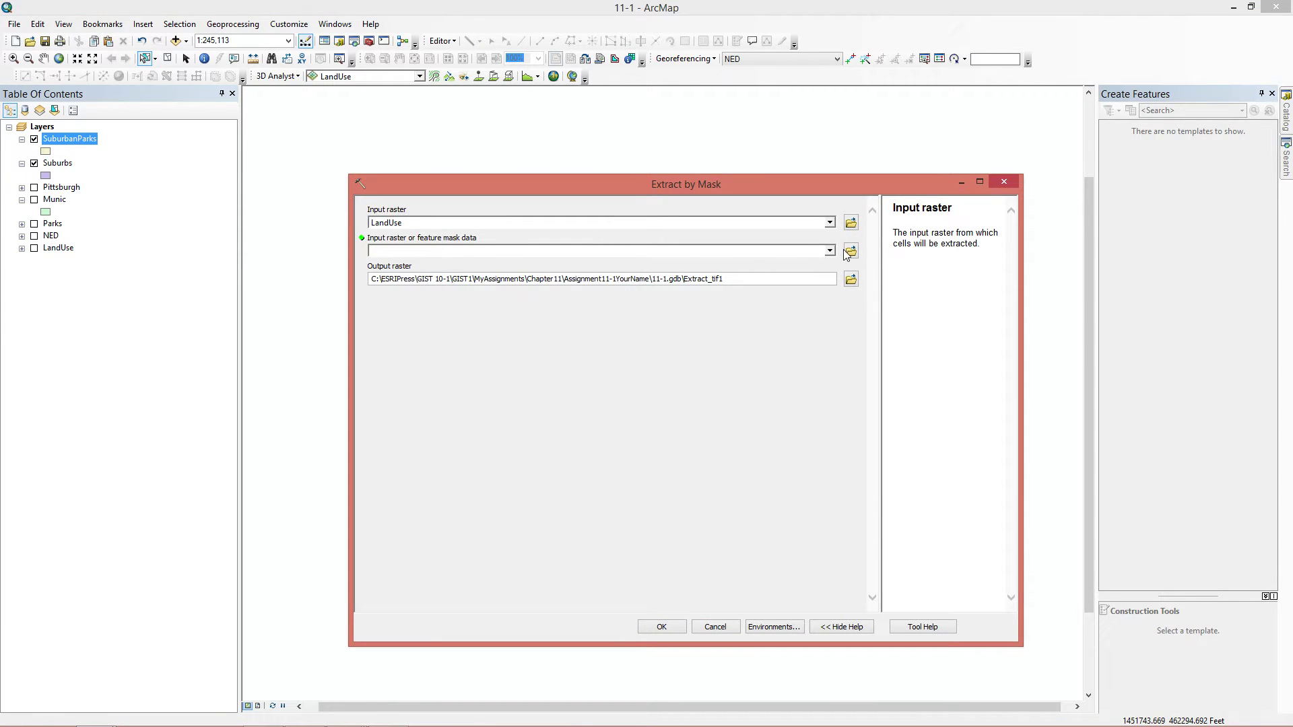
{"action": "left_click", "coordinate": [830, 250]}
{"action": "left_click", "coordinate": [437, 279]}
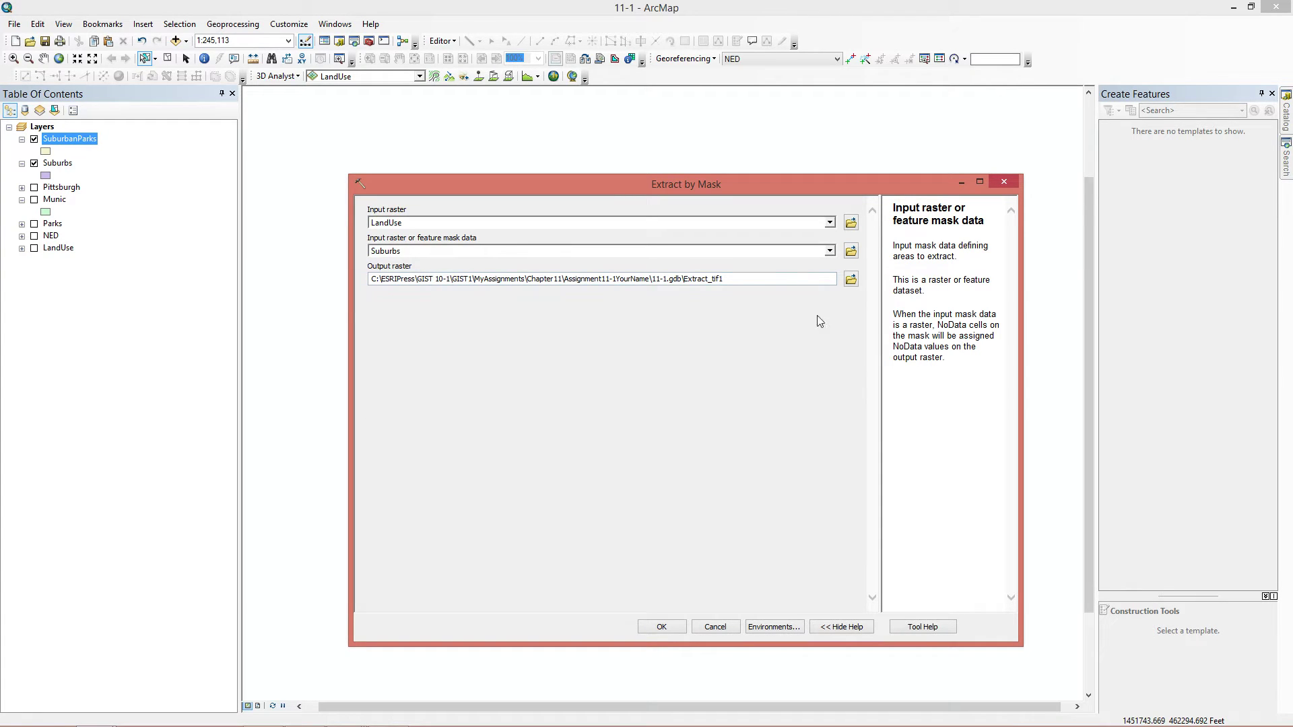
{"action": "left_click", "coordinate": [851, 280]}
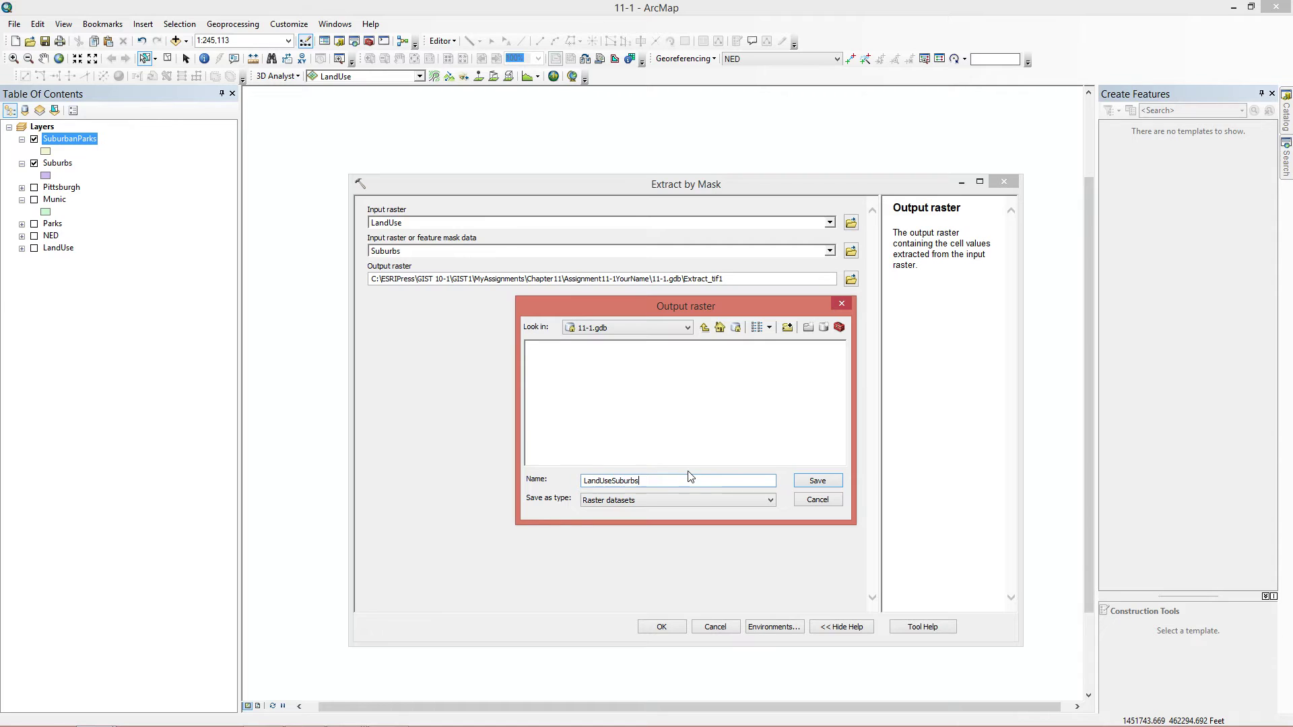
{"action": "left_click", "coordinate": [818, 481]}
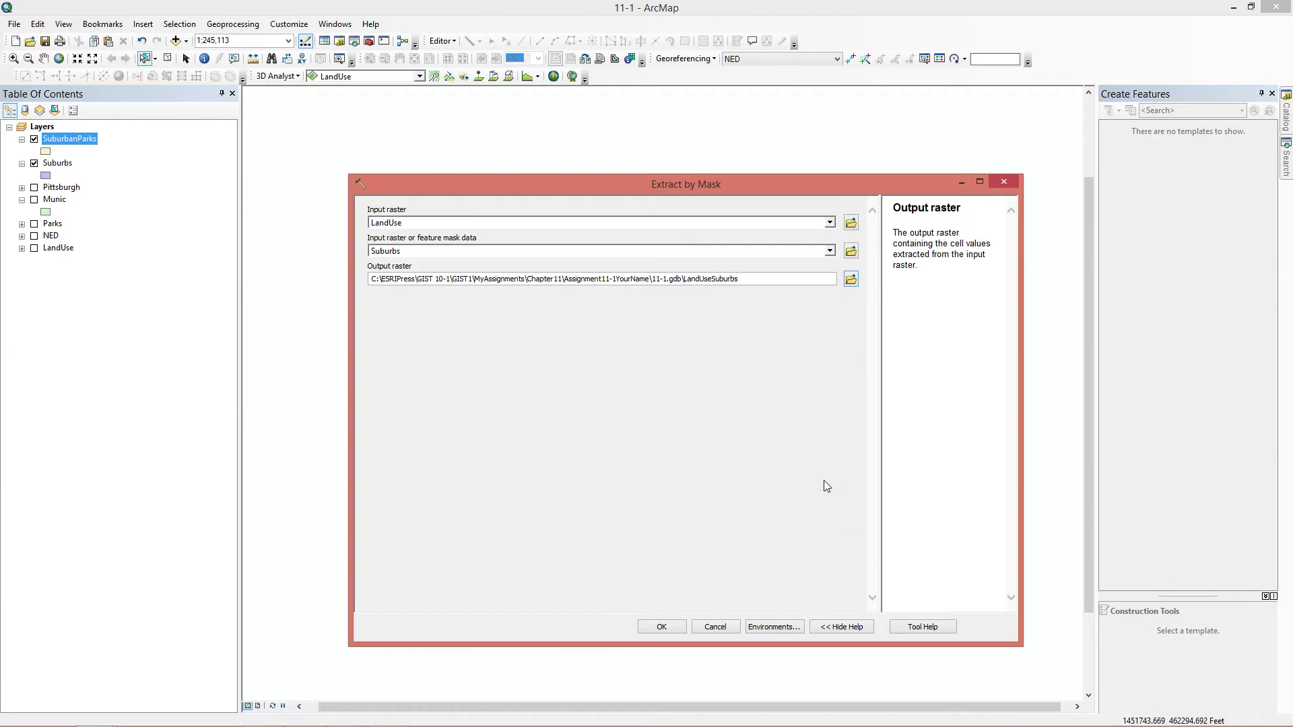
{"action": "left_click", "coordinate": [662, 627]}
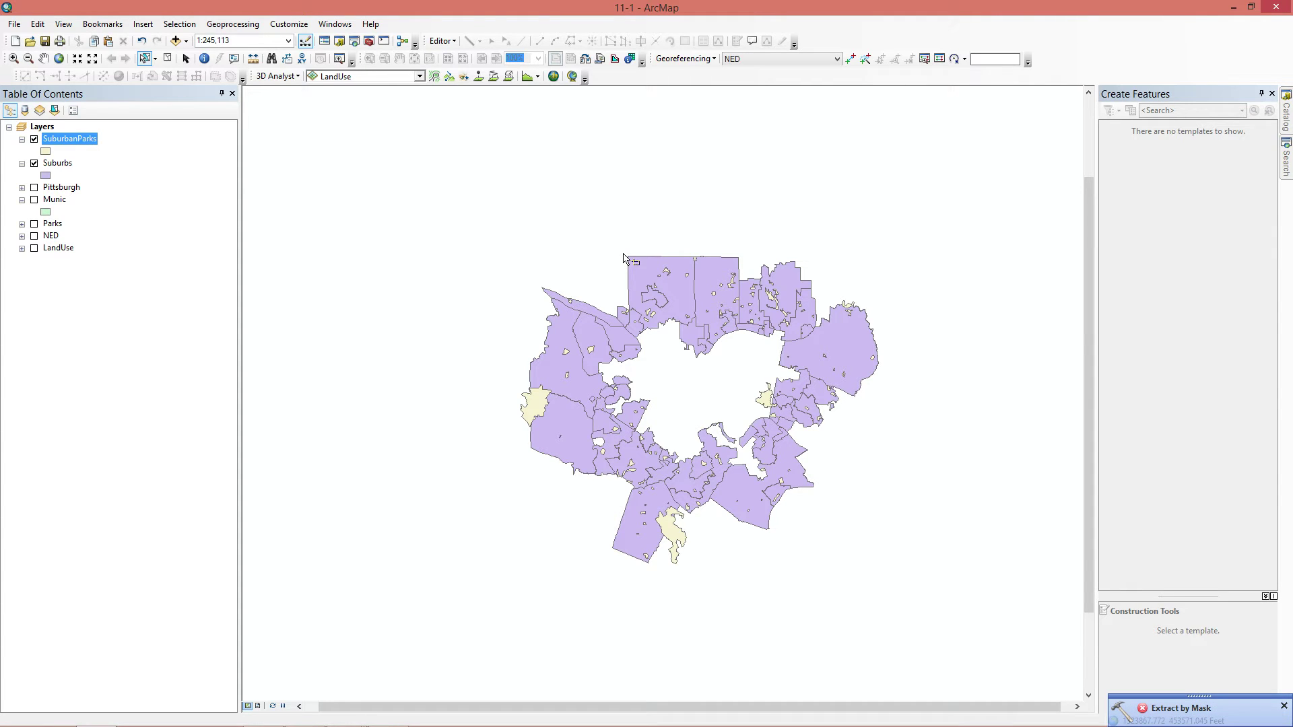
Step: Review the failed extraction in Results, close it, and reopen Extract by Mask
{"action": "left_click", "coordinate": [1181, 708]}
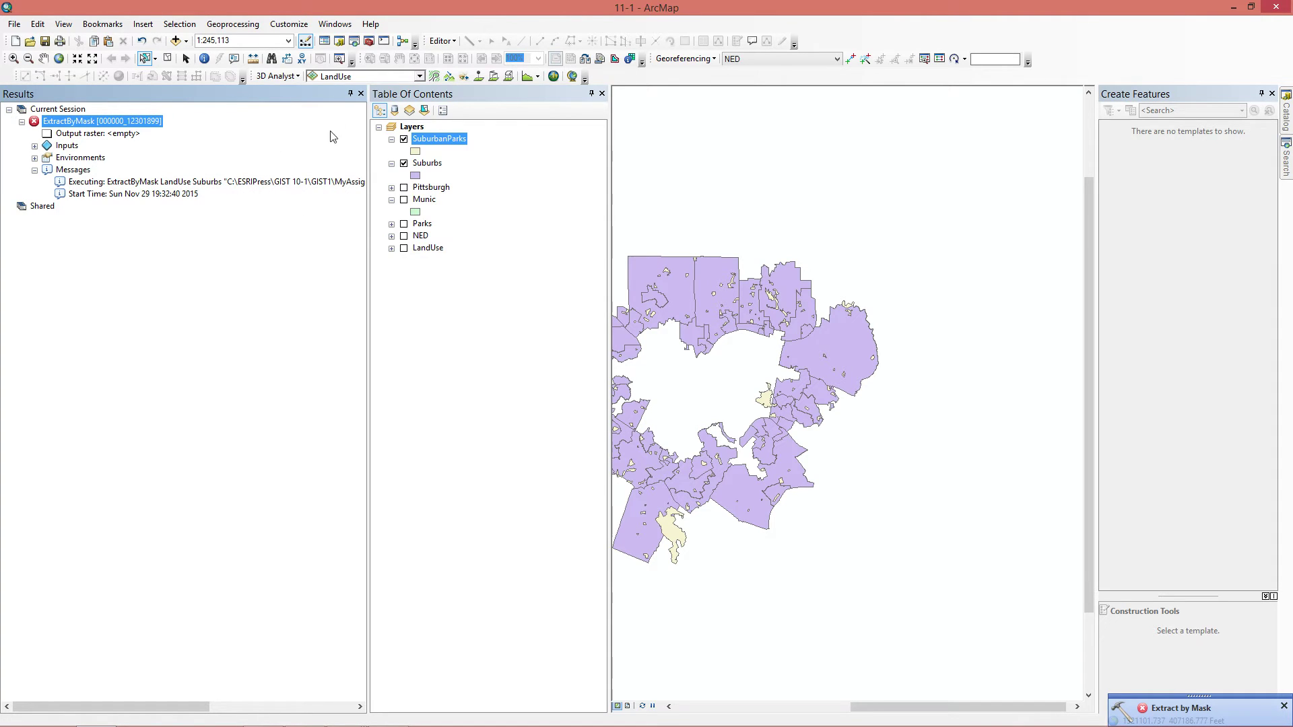
{"action": "left_click", "coordinate": [360, 93]}
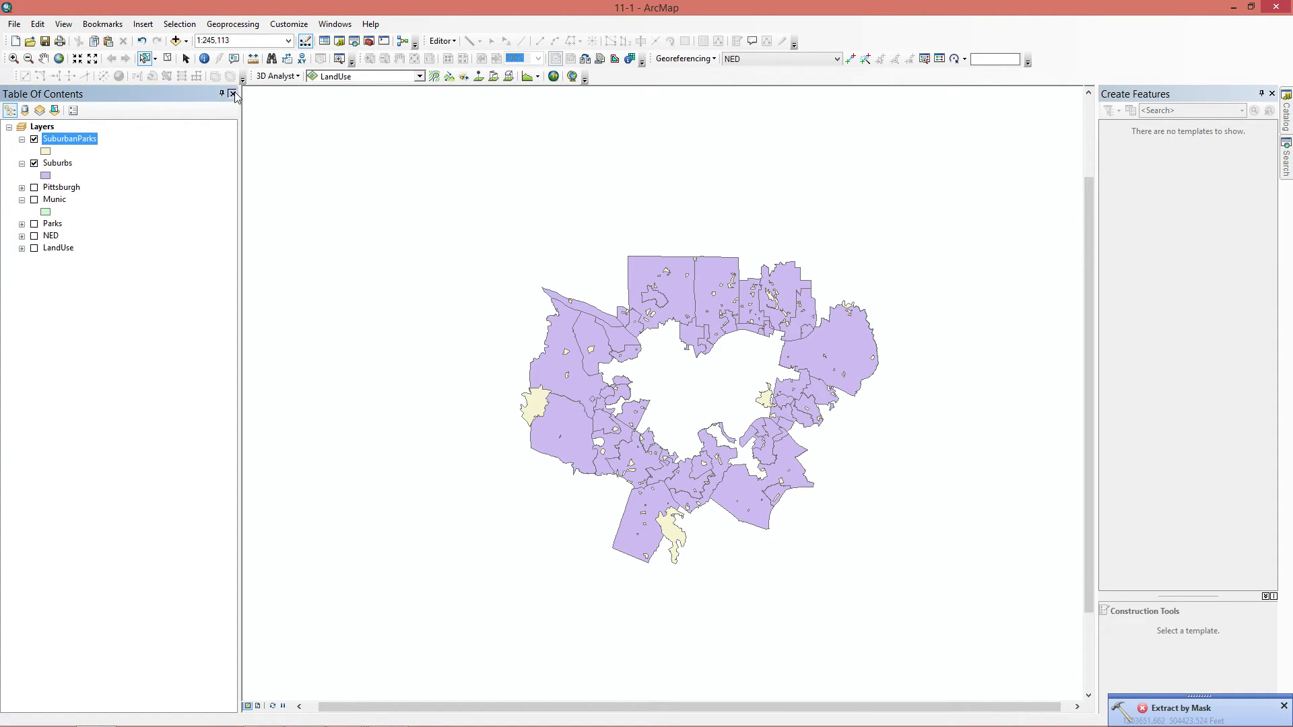
{"action": "left_click", "coordinate": [1286, 152]}
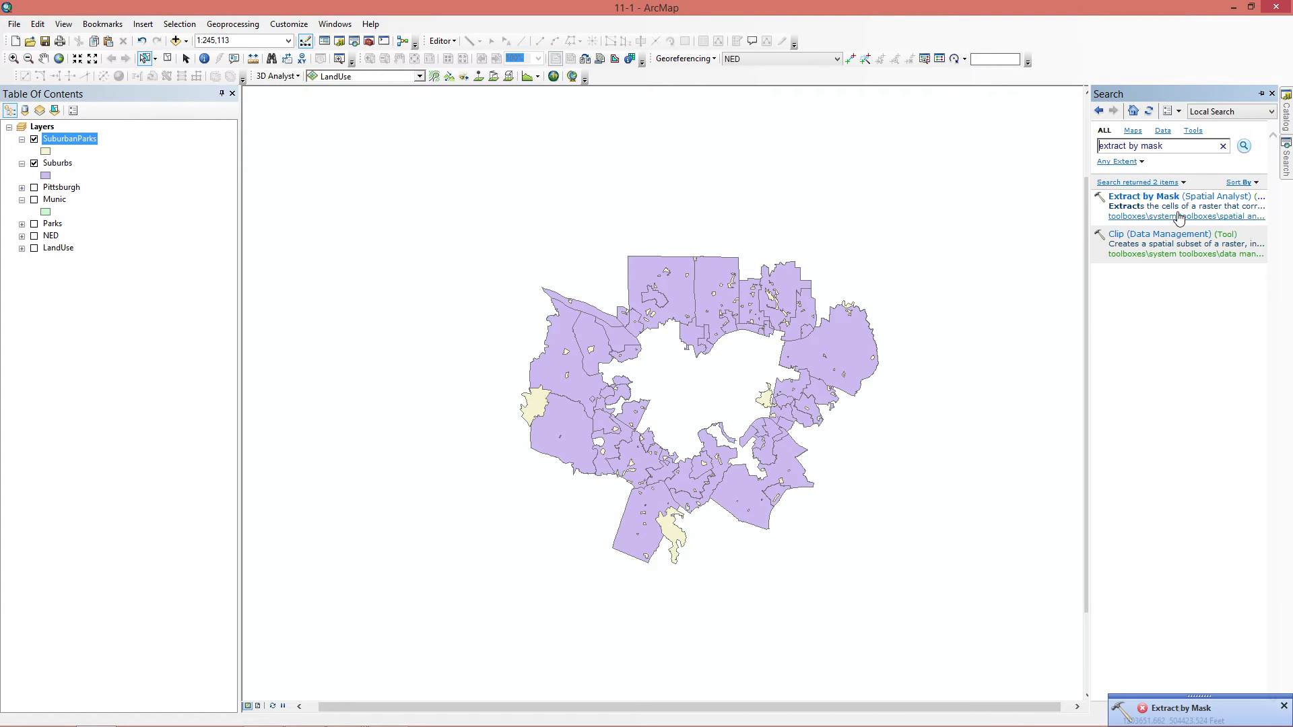
{"action": "left_click", "coordinate": [1144, 196]}
Step: Rerun Extract by Mask on LandUse with the Suburbs mask, output Landusesuburbs
{"action": "left_click", "coordinate": [830, 223]}
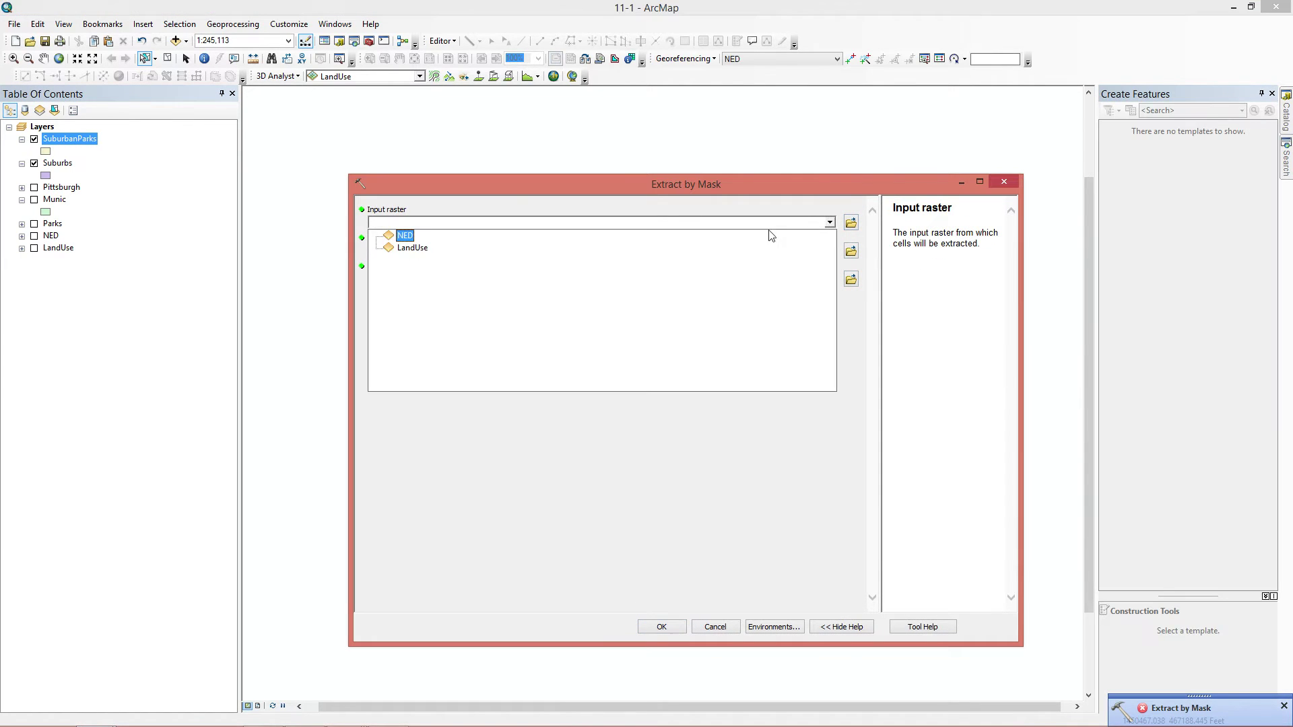
{"action": "left_click", "coordinate": [456, 251]}
{"action": "left_click", "coordinate": [830, 251]}
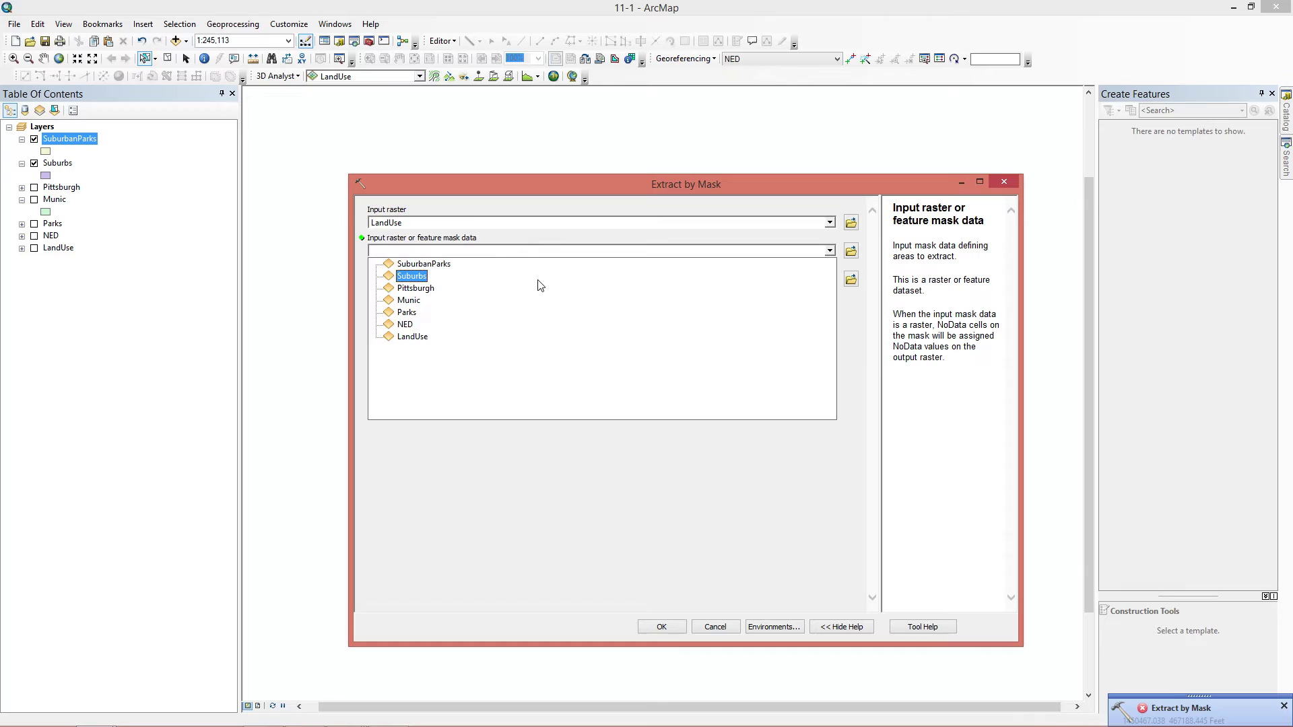
{"action": "left_click", "coordinate": [418, 276]}
{"action": "left_click", "coordinate": [851, 278]}
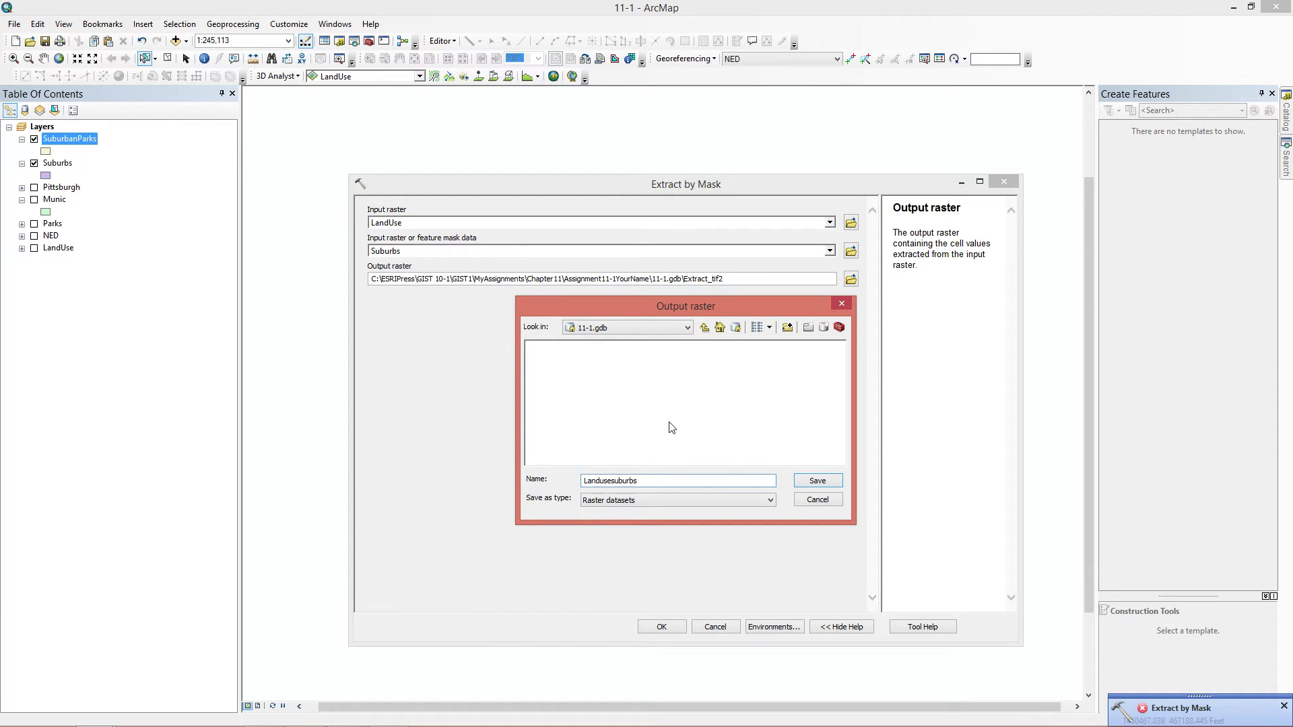
{"action": "left_click", "coordinate": [823, 485]}
{"action": "left_click", "coordinate": [661, 627]}
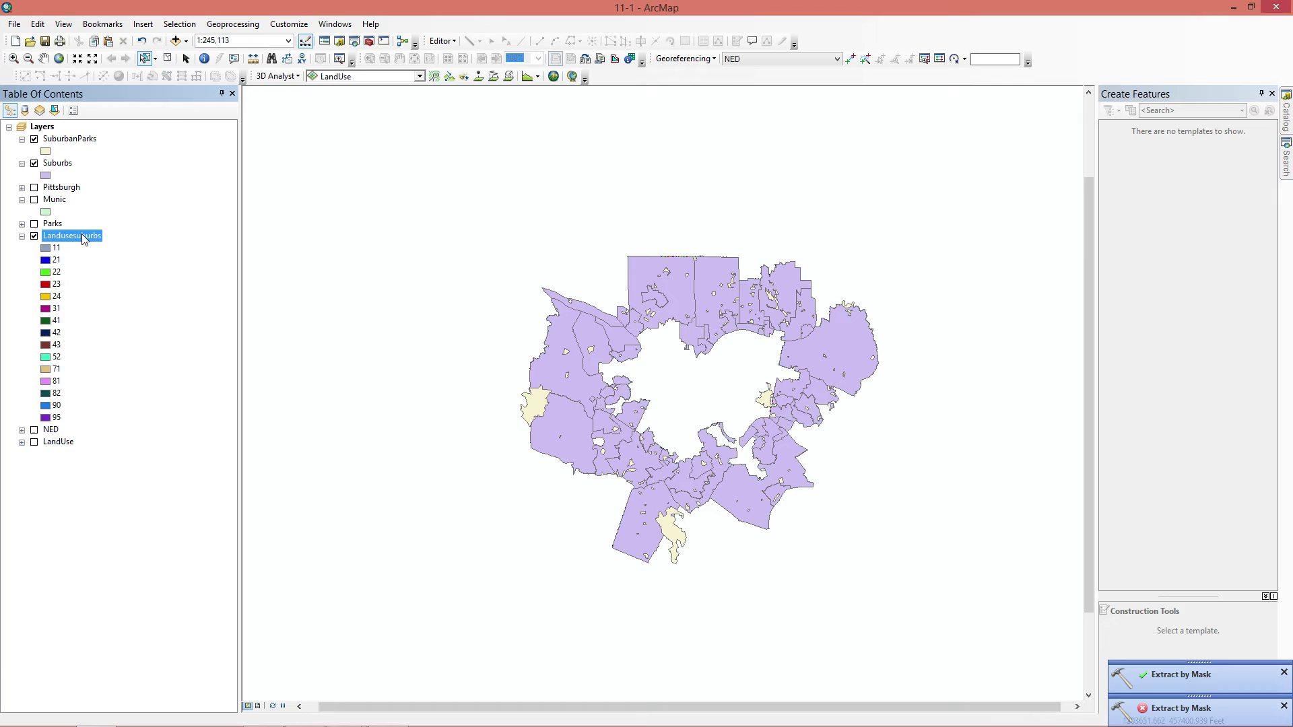
Step: Collapse the Landusesuburbs legend and search the tools for 'hillshade'
{"action": "left_click", "coordinate": [21, 236]}
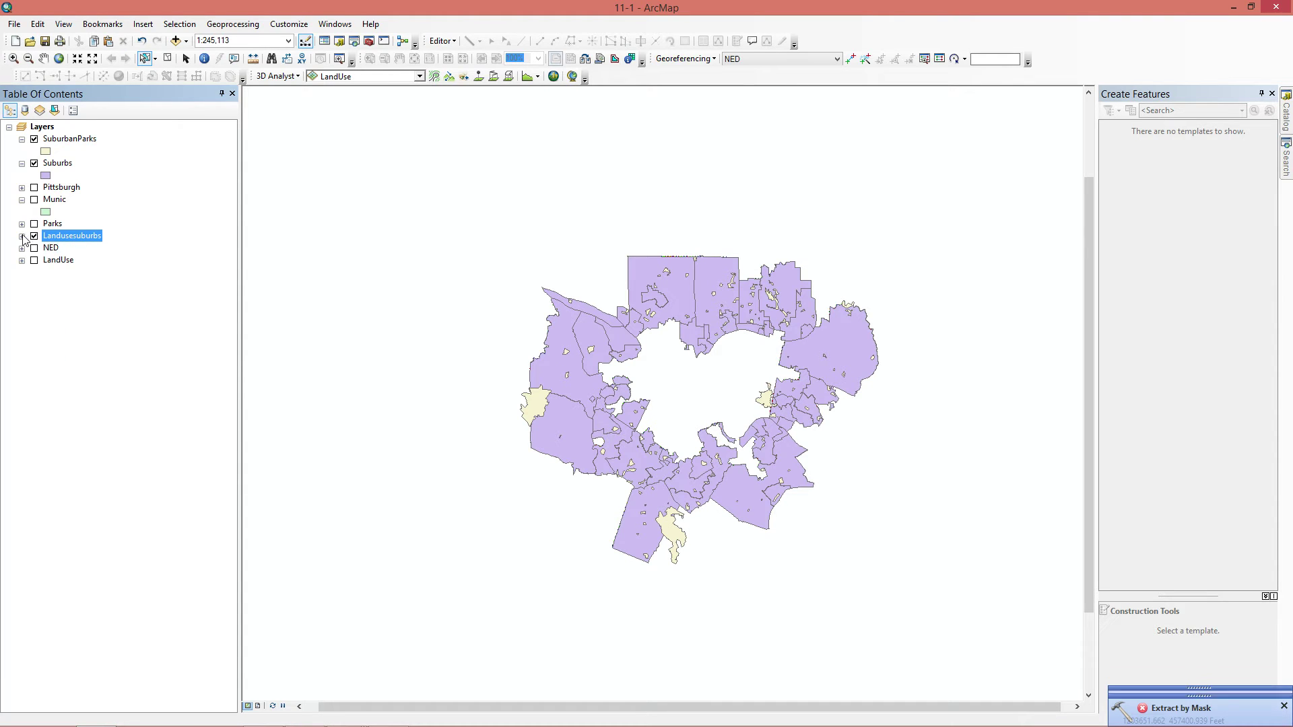
{"action": "left_click", "coordinate": [1287, 115]}
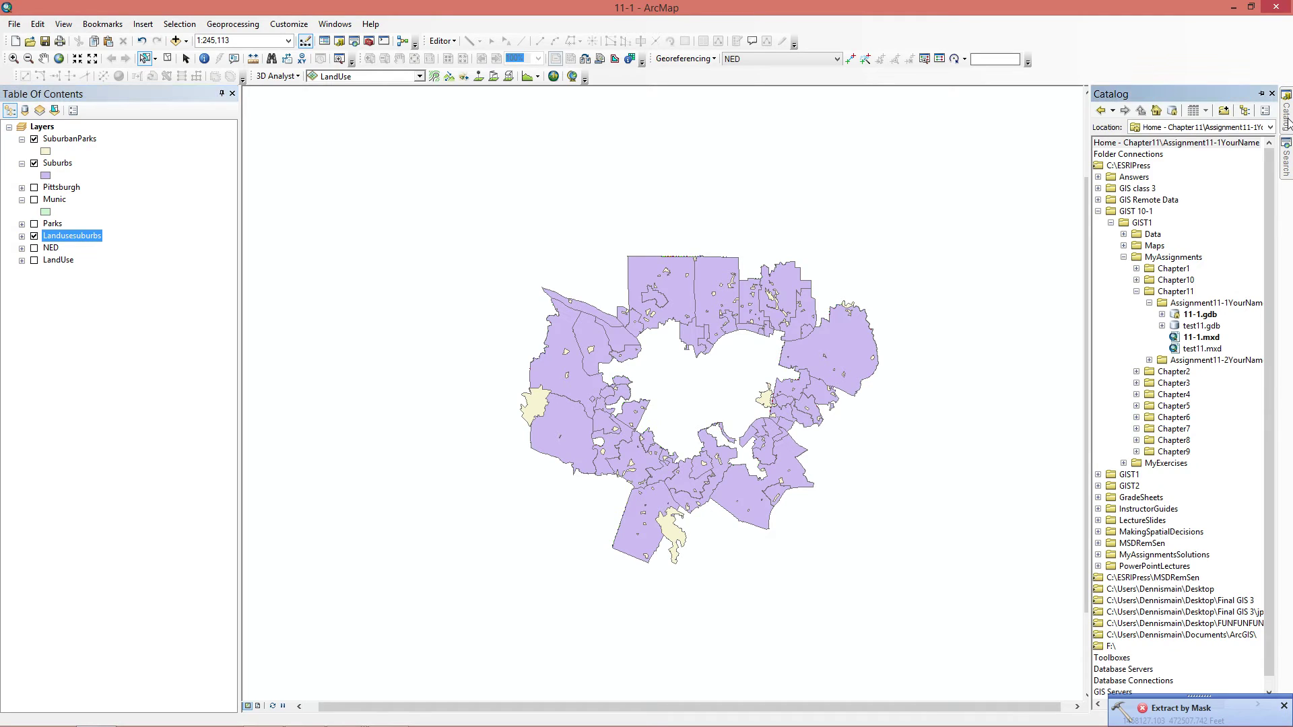
{"action": "left_click", "coordinate": [1286, 159]}
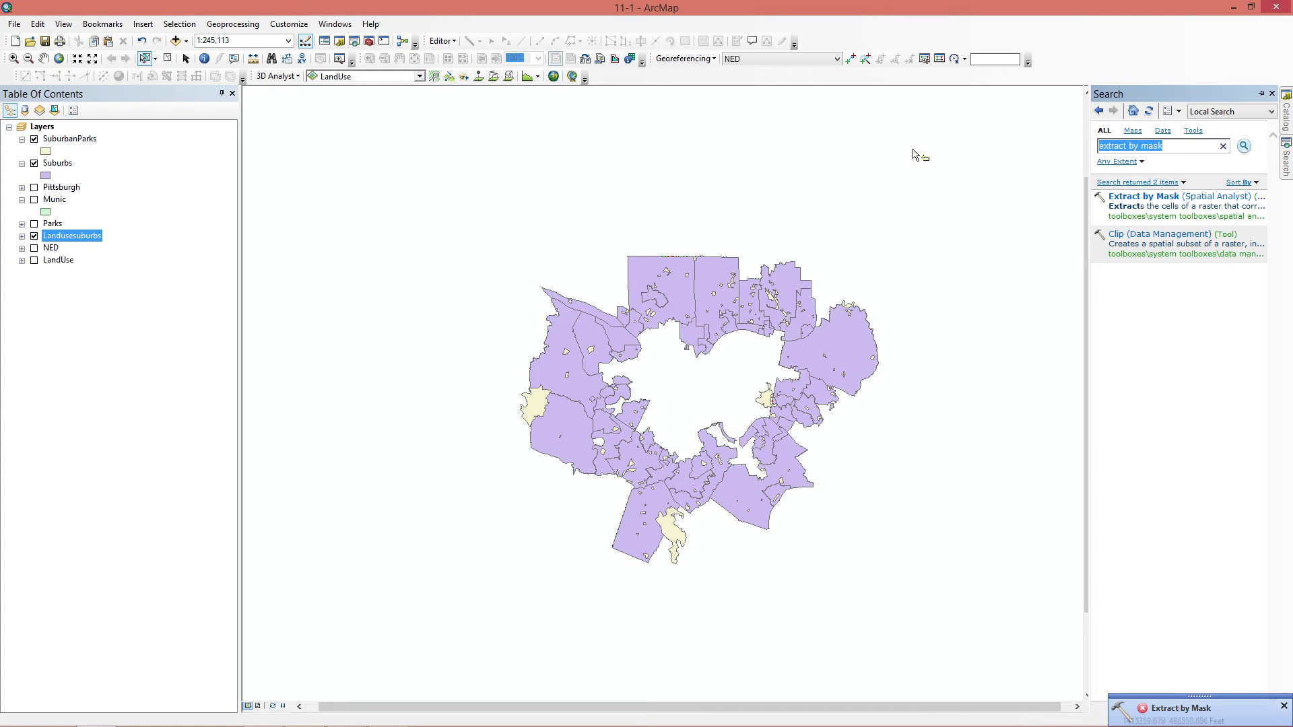
{"action": "type", "text": "hillshade"}
{"action": "key", "text": "Return"}
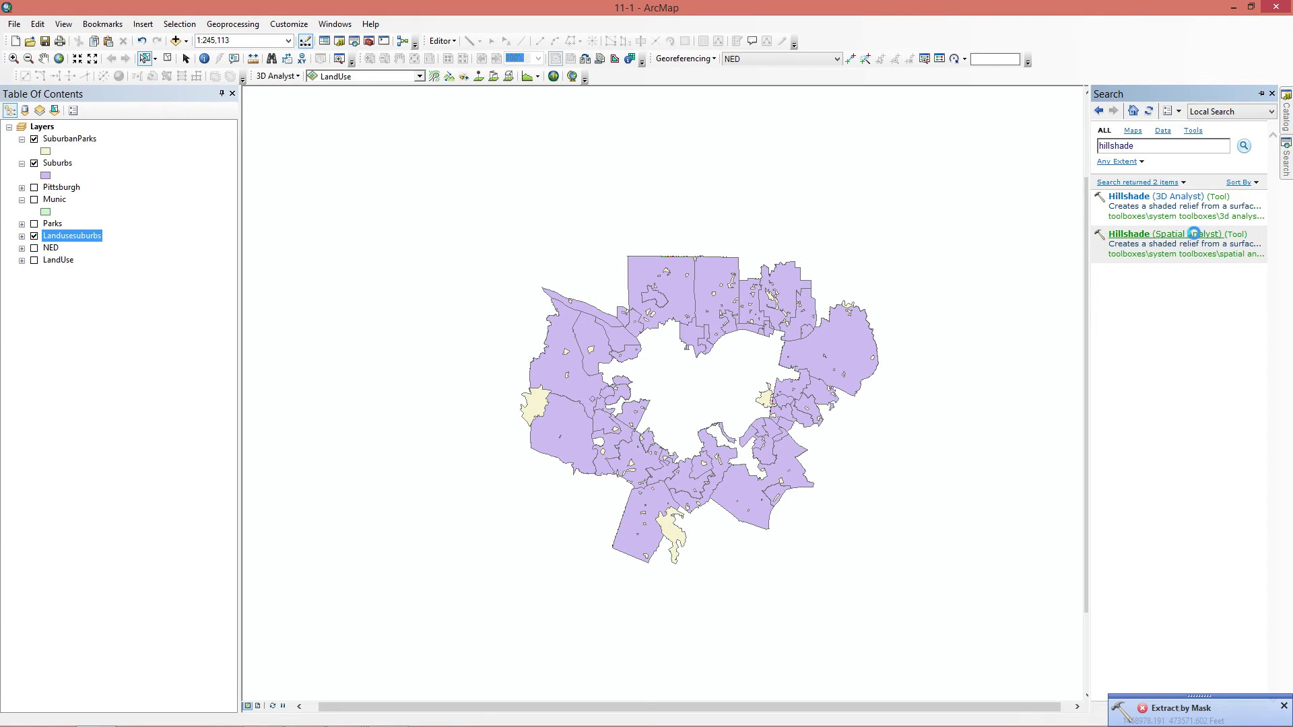
Step: Run the Spatial Analyst Hillshade on NED, saving the output as HillshadeSuburbs
{"action": "left_click", "coordinate": [1188, 237]}
{"action": "left_click", "coordinate": [830, 222]}
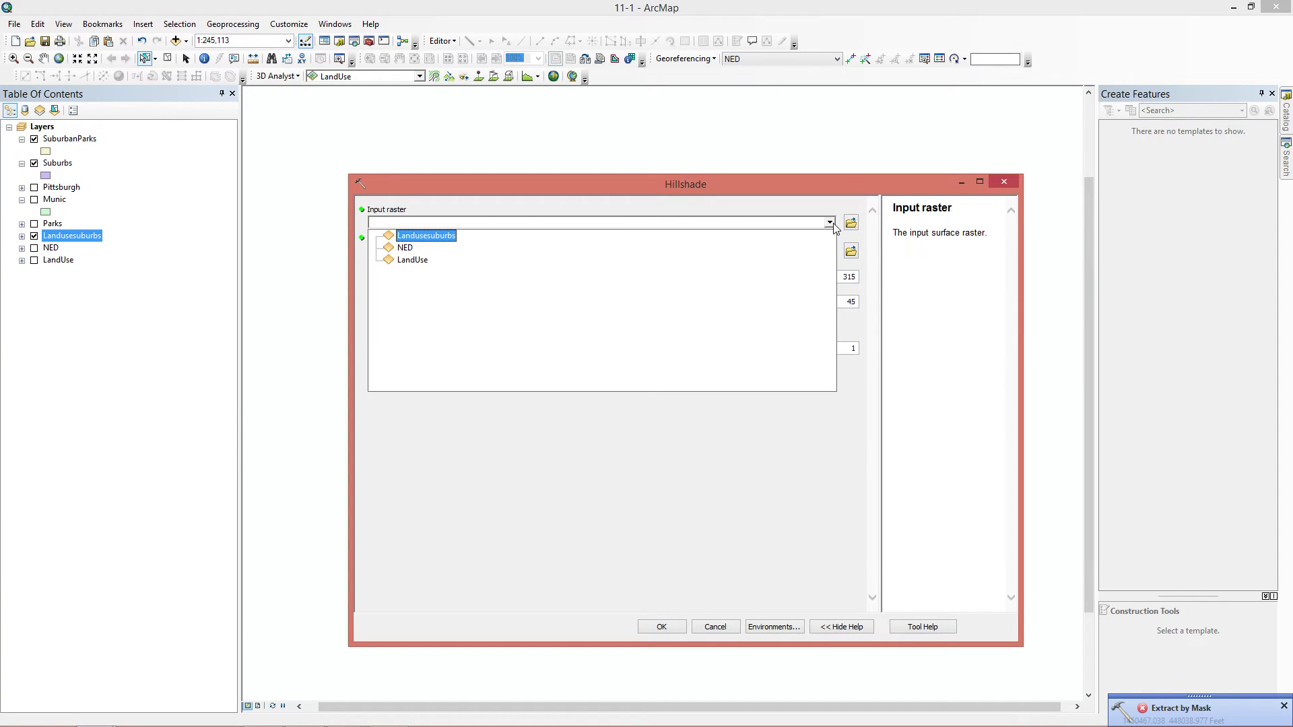
{"action": "left_click", "coordinate": [525, 249]}
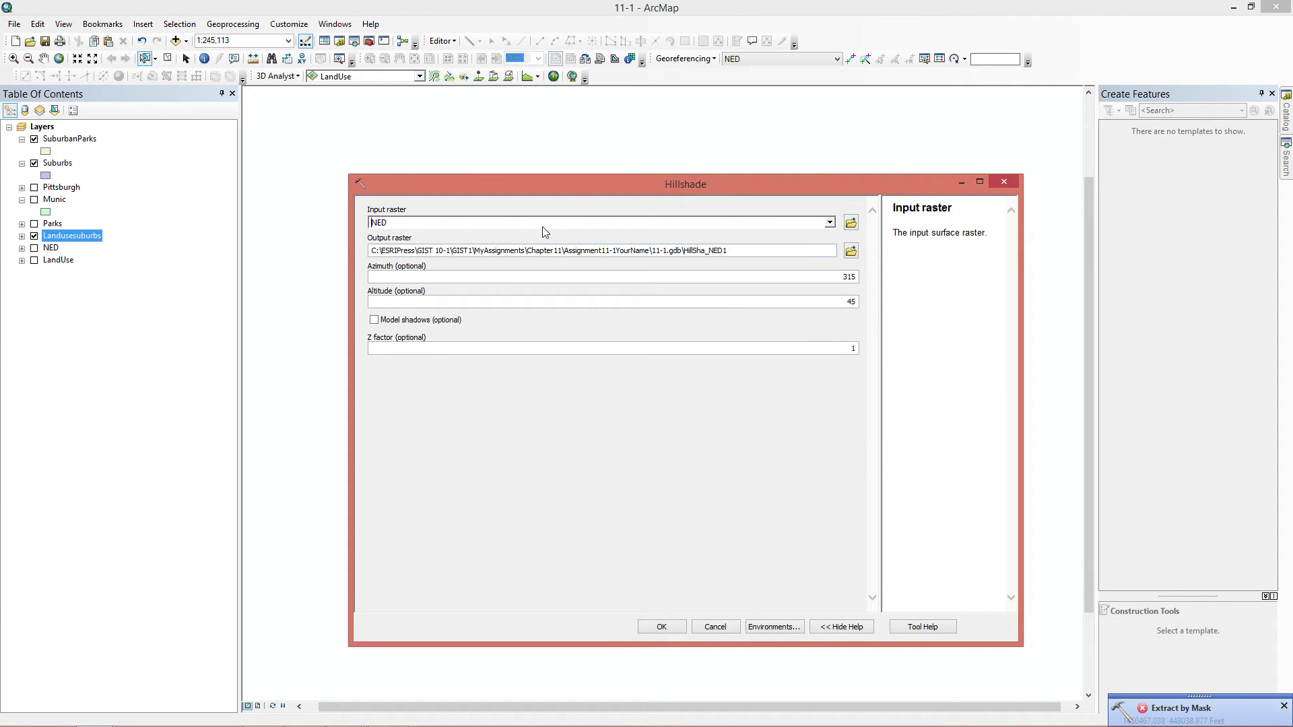
{"action": "left_click", "coordinate": [851, 250]}
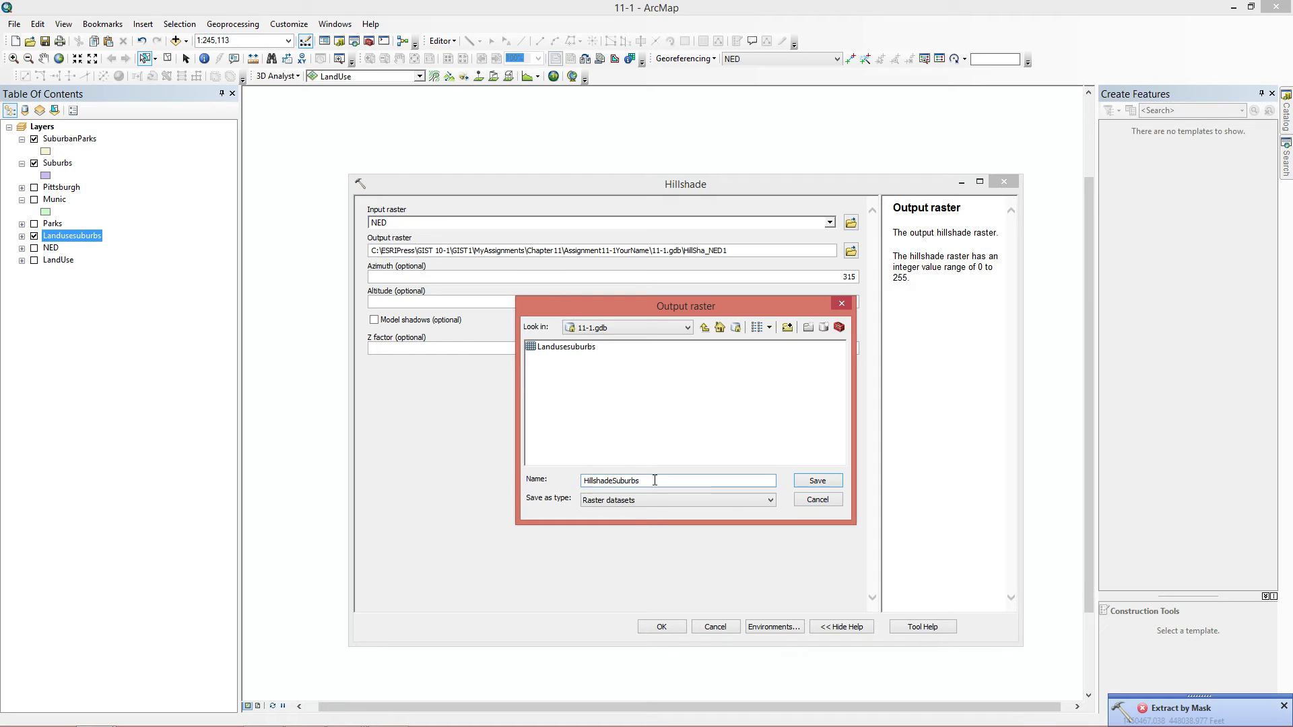
{"action": "left_click", "coordinate": [806, 486]}
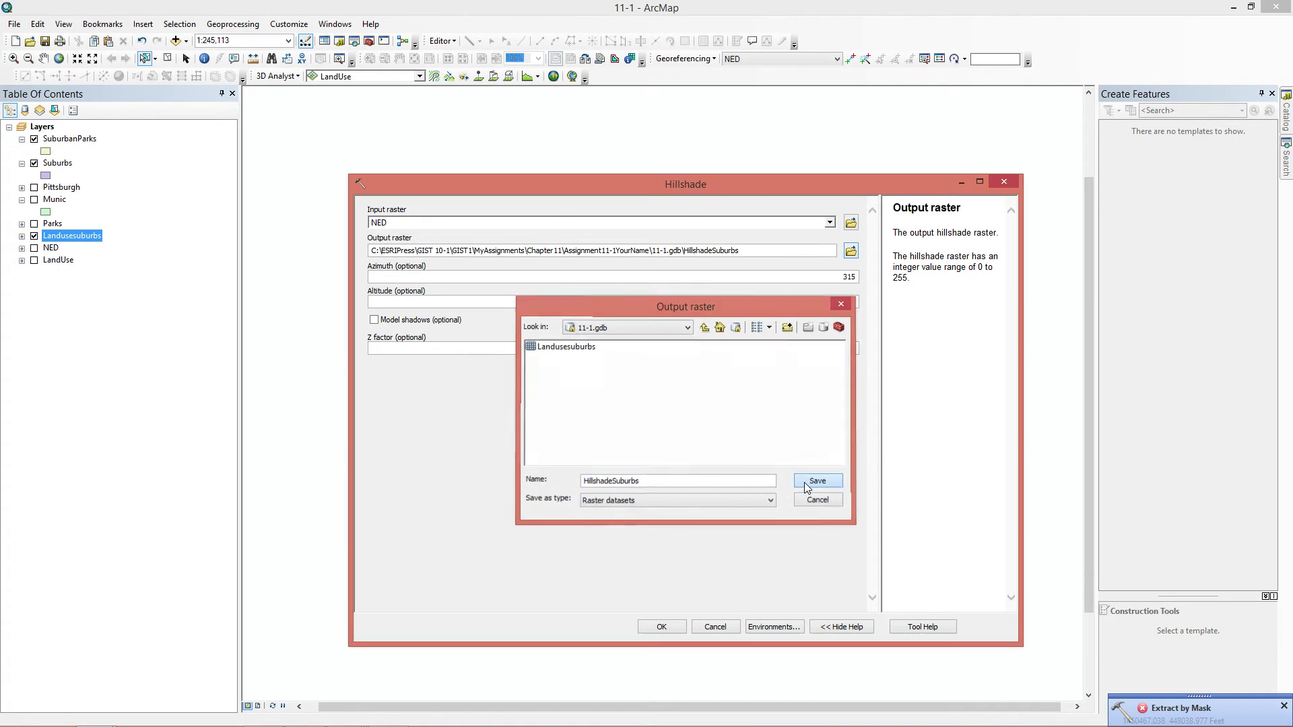
{"action": "left_click", "coordinate": [662, 626]}
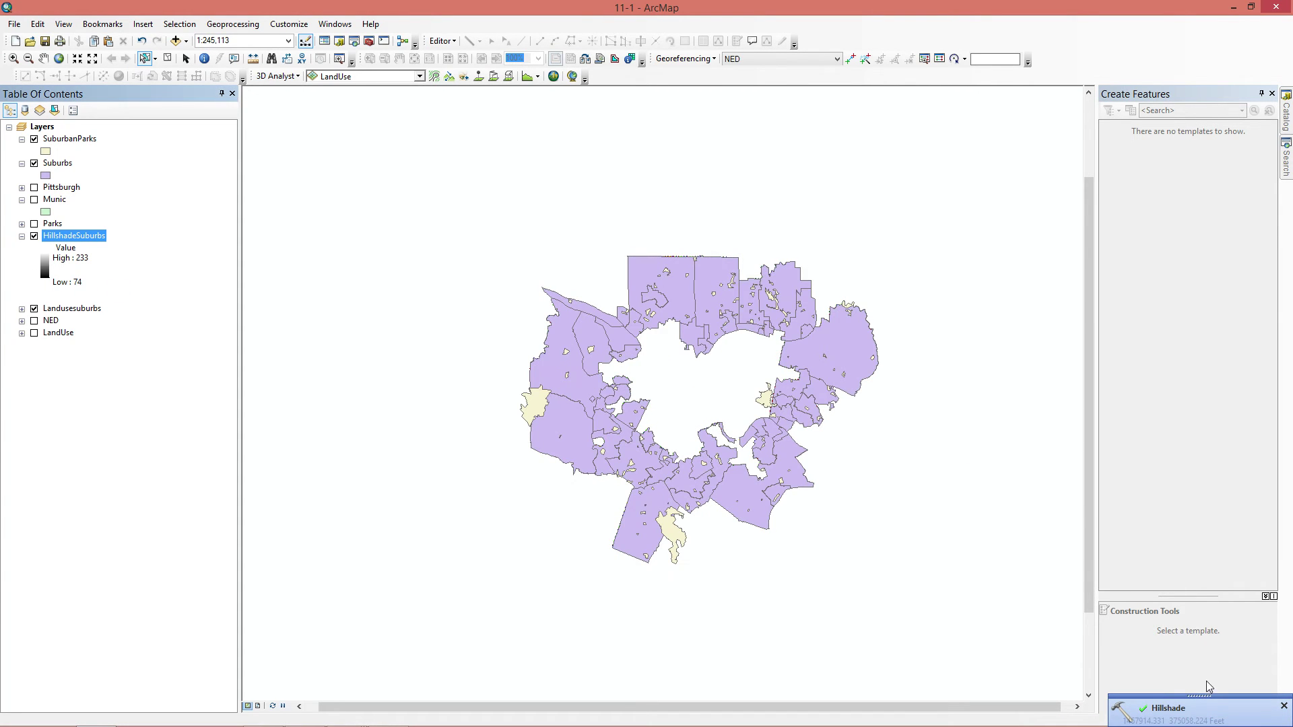
{"action": "left_click", "coordinate": [21, 237]}
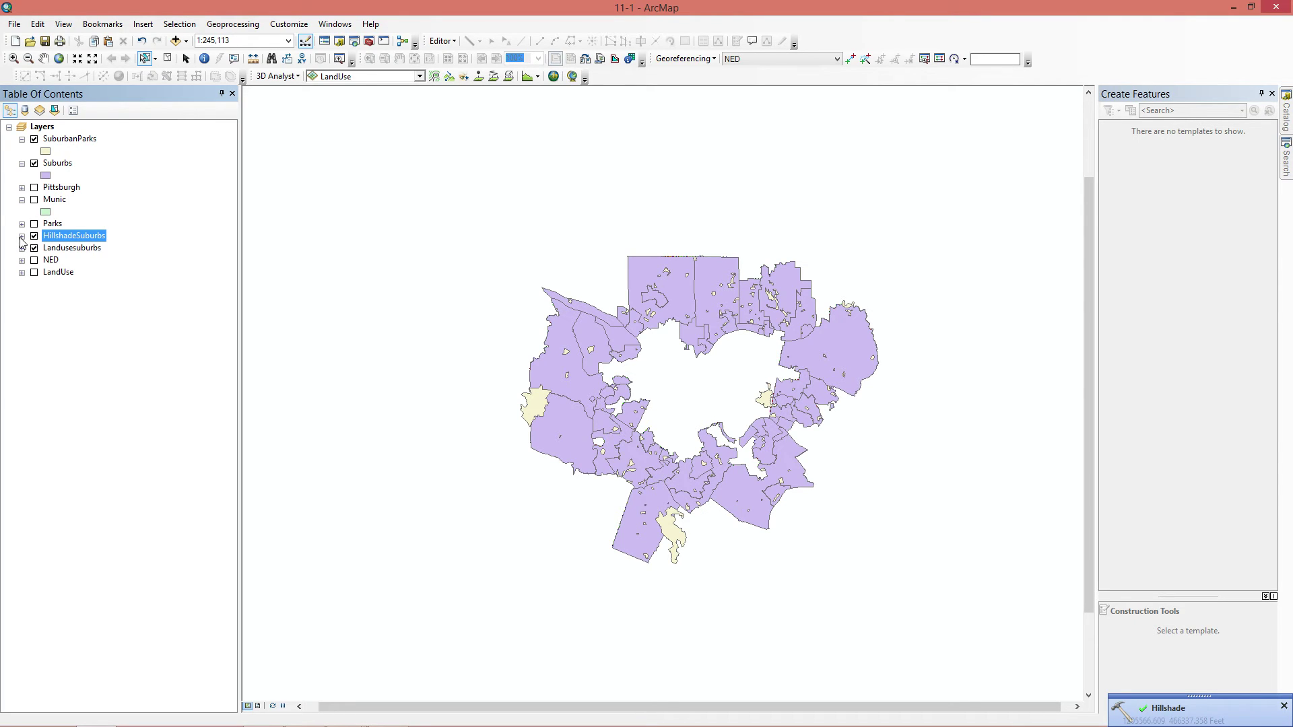
{"action": "left_click", "coordinate": [21, 248]}
Step: Import the LandUse symbology into the Landusesuburbs raster's Symbology properties and apply it
{"action": "right_click", "coordinate": [70, 249]}
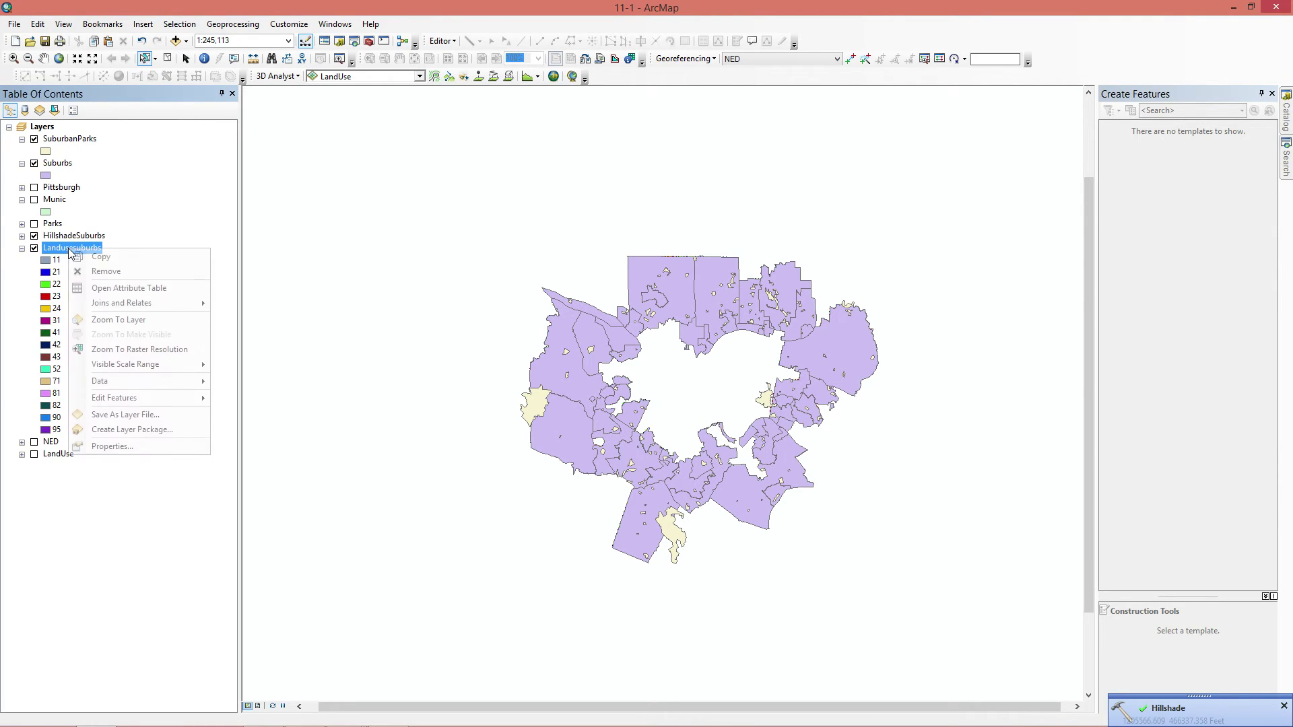
{"action": "left_click", "coordinate": [126, 452]}
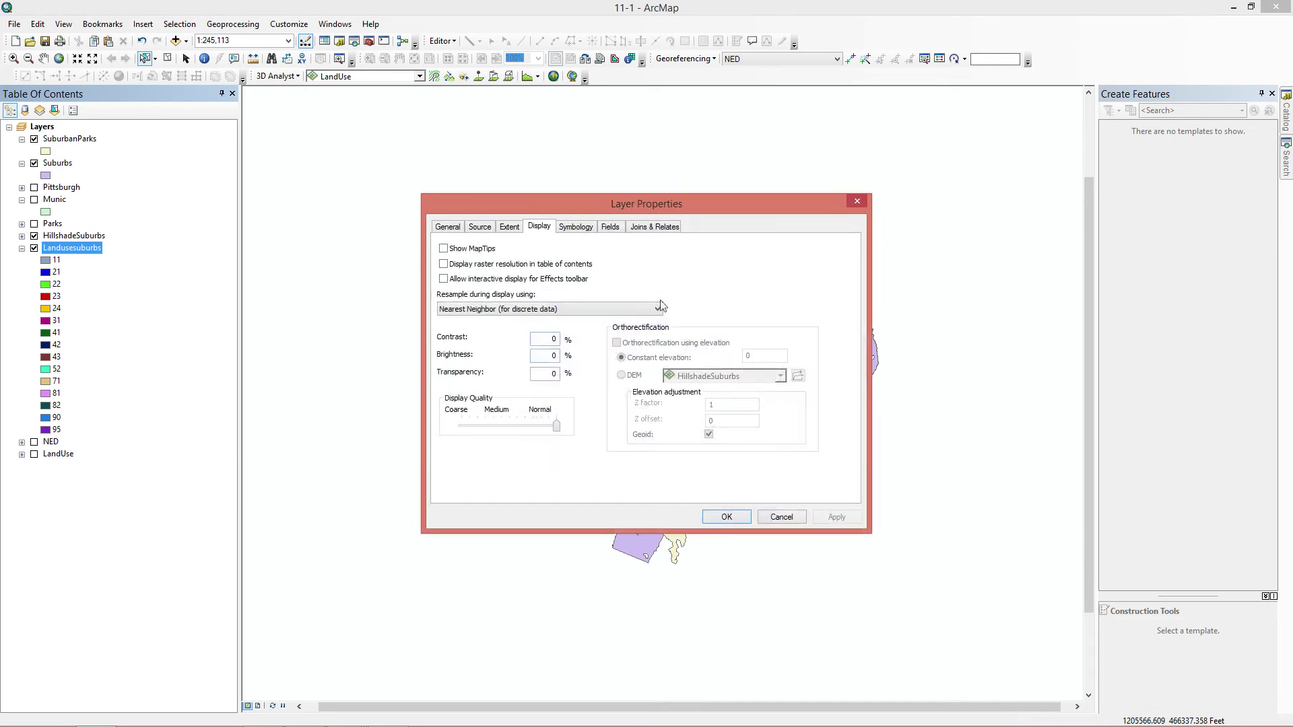
{"action": "left_click", "coordinate": [580, 228]}
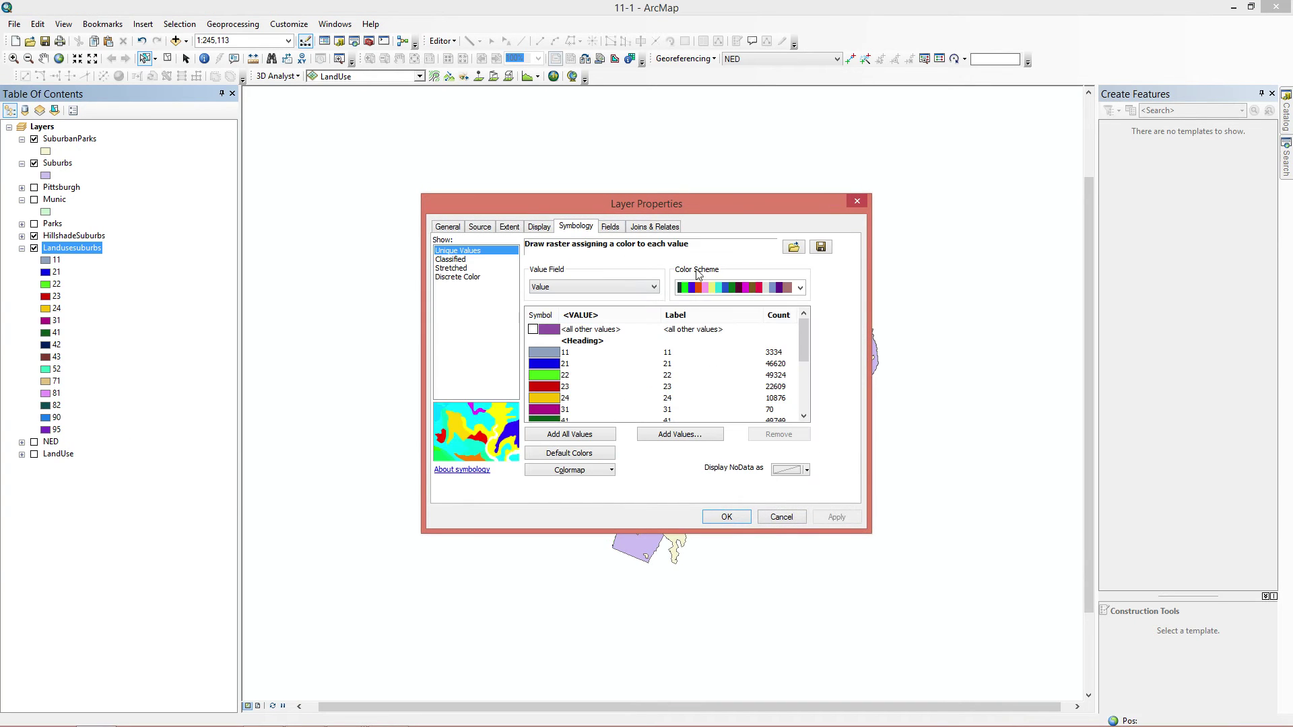
{"action": "left_click", "coordinate": [795, 249]}
{"action": "left_click", "coordinate": [707, 352]}
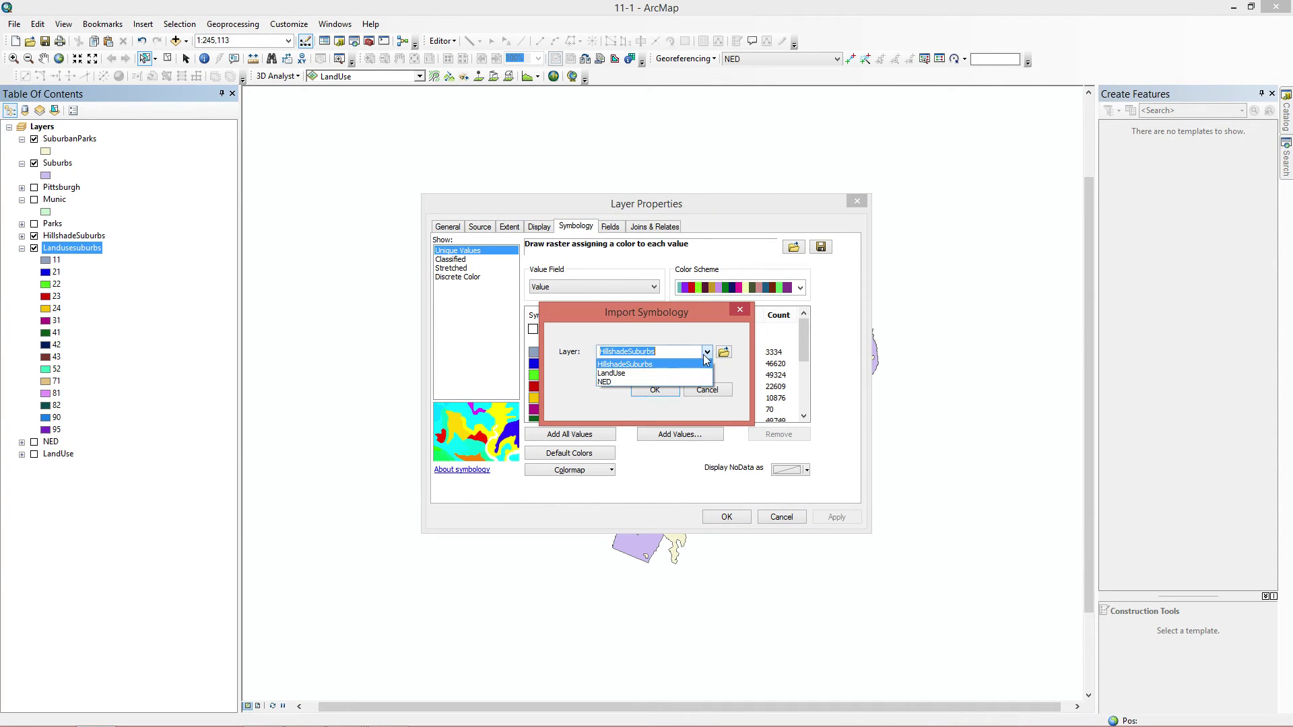
{"action": "left_click", "coordinate": [645, 375]}
{"action": "left_click", "coordinate": [636, 393]}
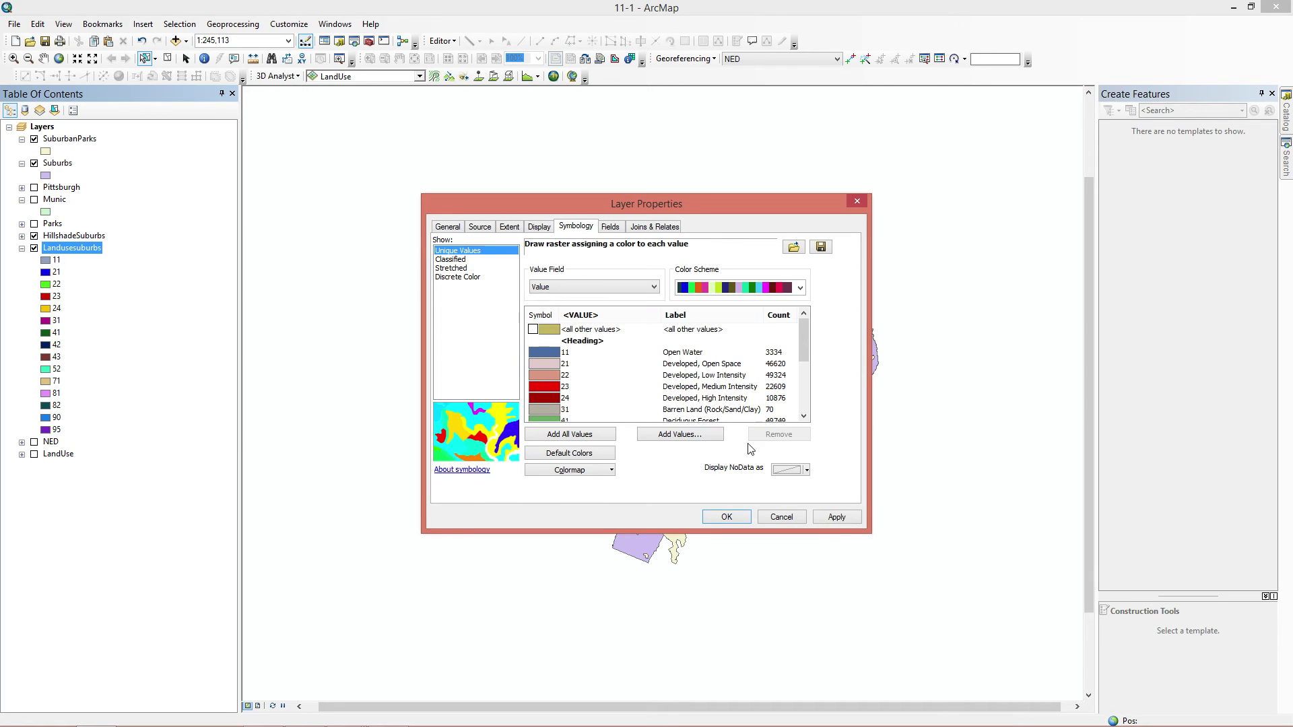
{"action": "left_click", "coordinate": [728, 517]}
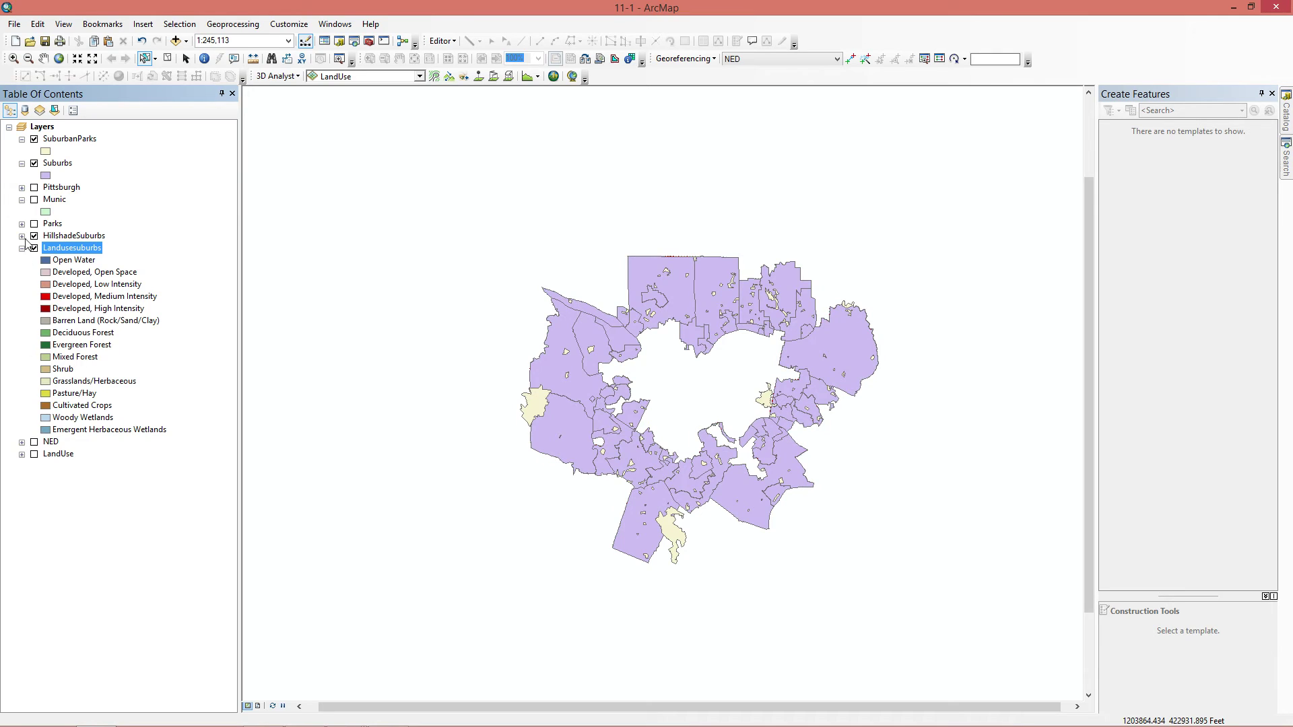
Step: Move Landusesuburbs, then SuburbanParks, to the top of the layer list
{"action": "left_click_drag", "start_coordinate": [61, 252], "coordinate": [64, 135]}
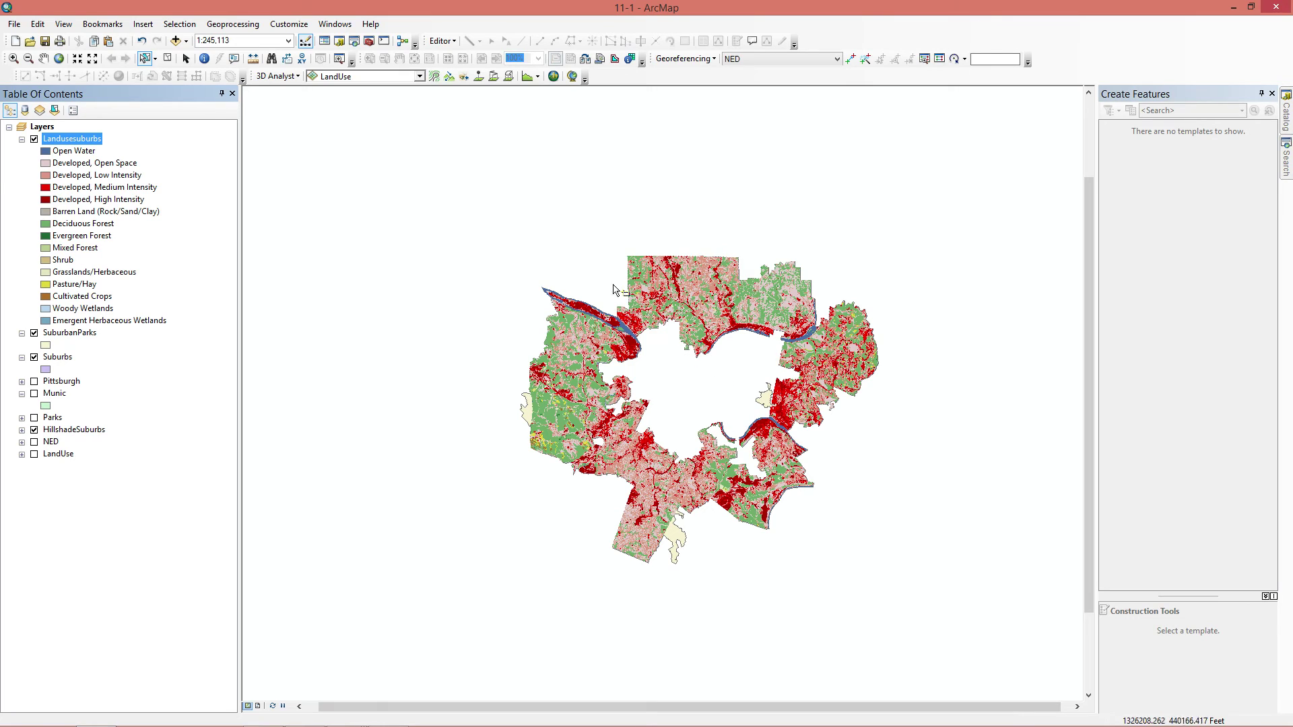
{"action": "left_click", "coordinate": [22, 139]}
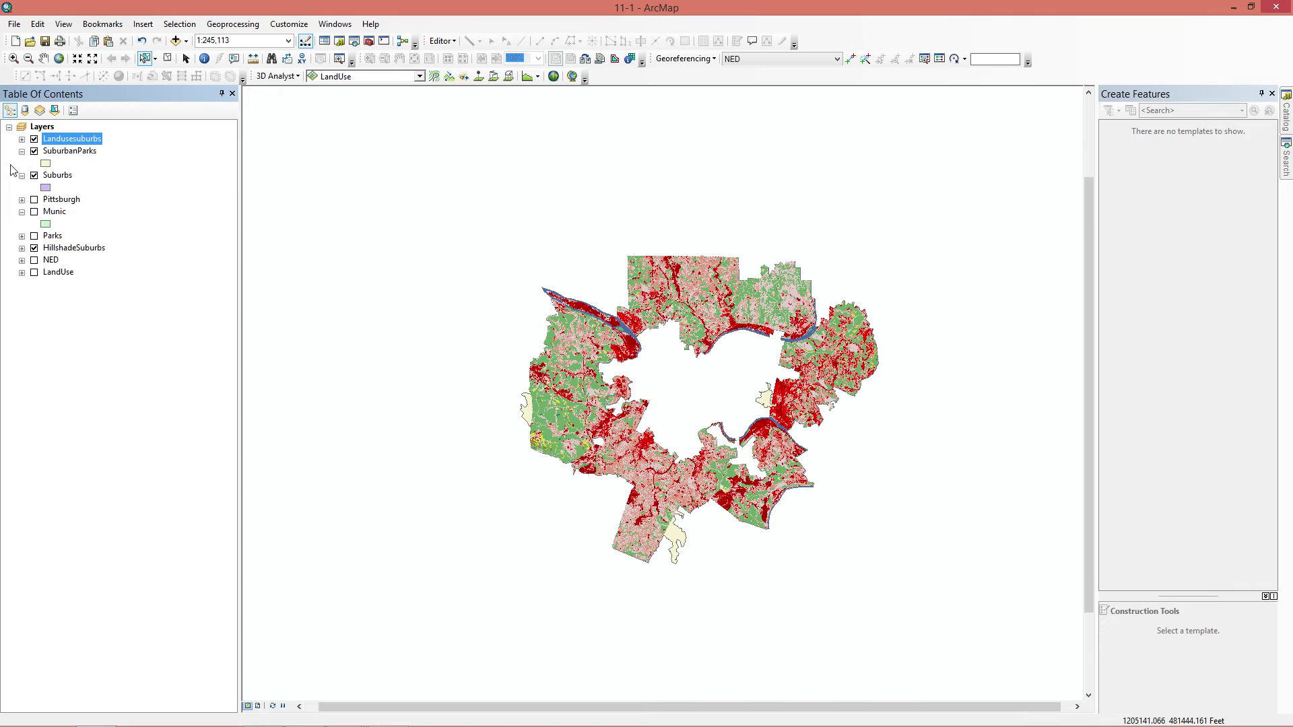
{"action": "left_click_drag", "start_coordinate": [66, 152], "coordinate": [64, 134]}
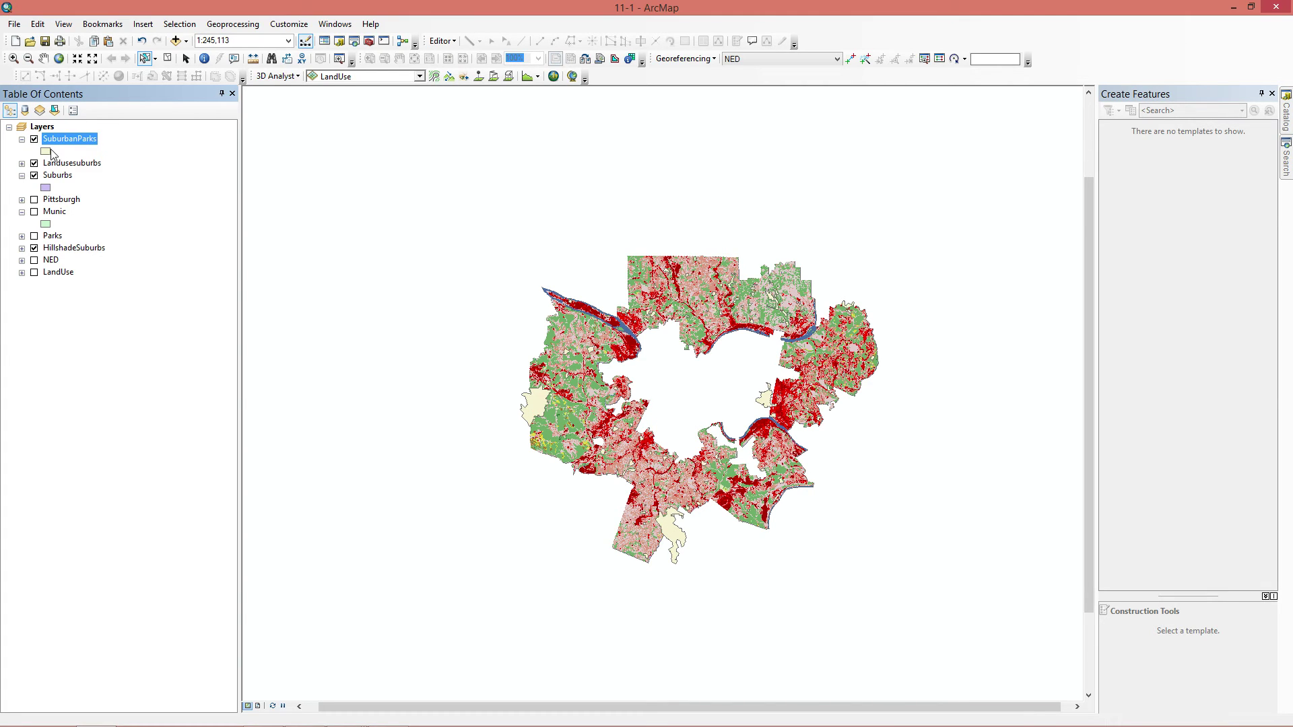
Step: Give SuburbanParks a hollow fill with a 1-point black outline
{"action": "left_click", "coordinate": [45, 151]}
{"action": "left_click", "coordinate": [408, 369]}
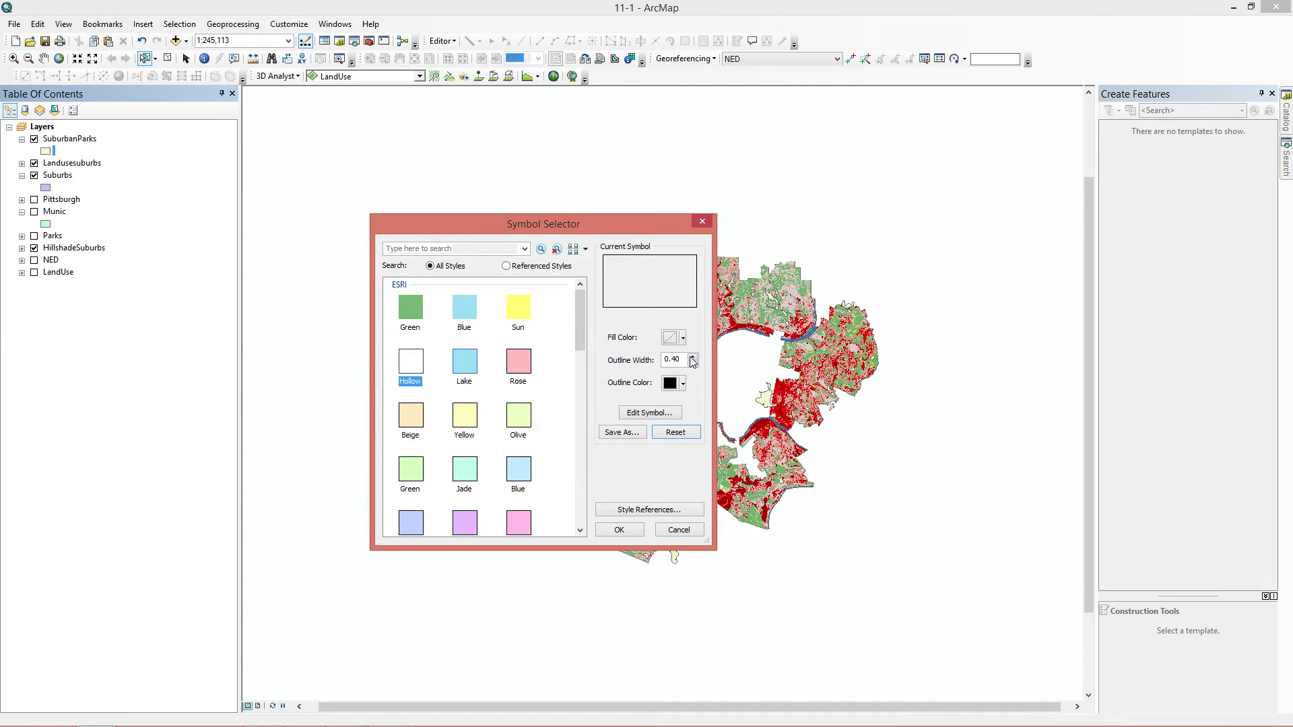
{"action": "left_click", "coordinate": [692, 356]}
{"action": "left_click", "coordinate": [651, 413]}
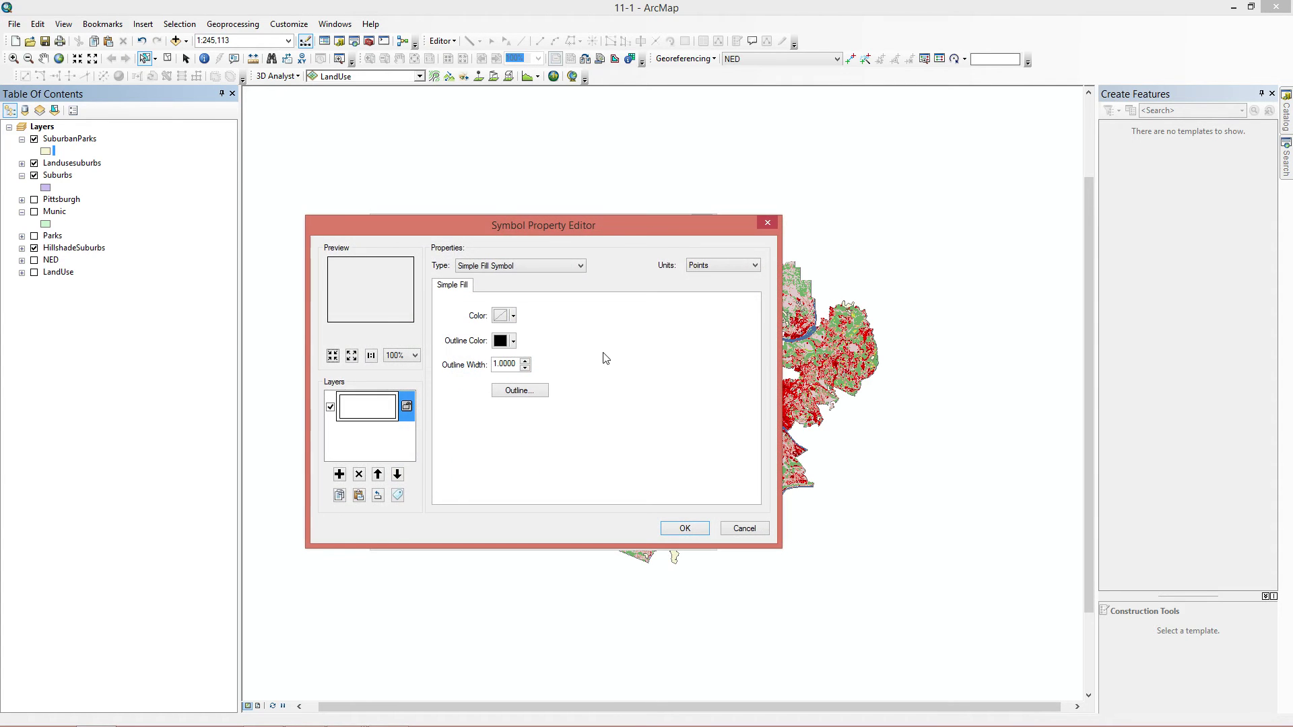
{"action": "left_click", "coordinate": [763, 534]}
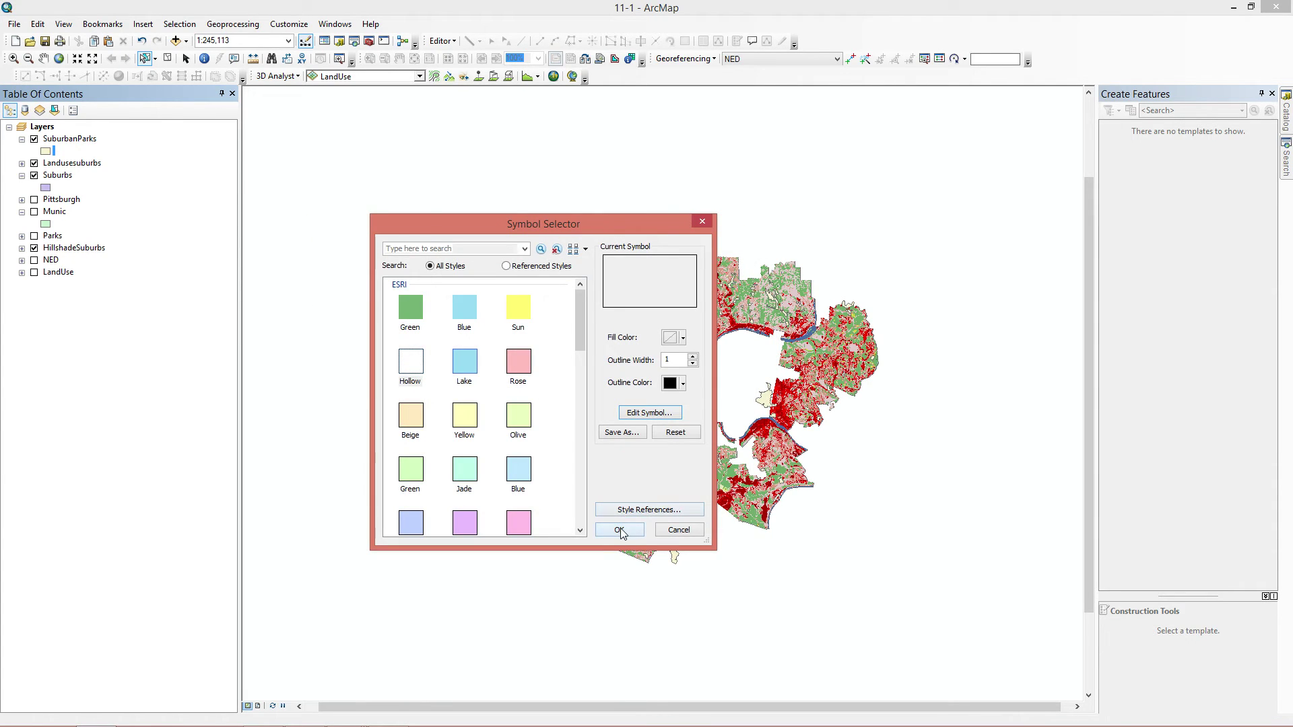
{"action": "left_click", "coordinate": [619, 529]}
Step: Hide SuburbanParks labels when zoomed out beyond 1:100,000
{"action": "right_click", "coordinate": [62, 140]}
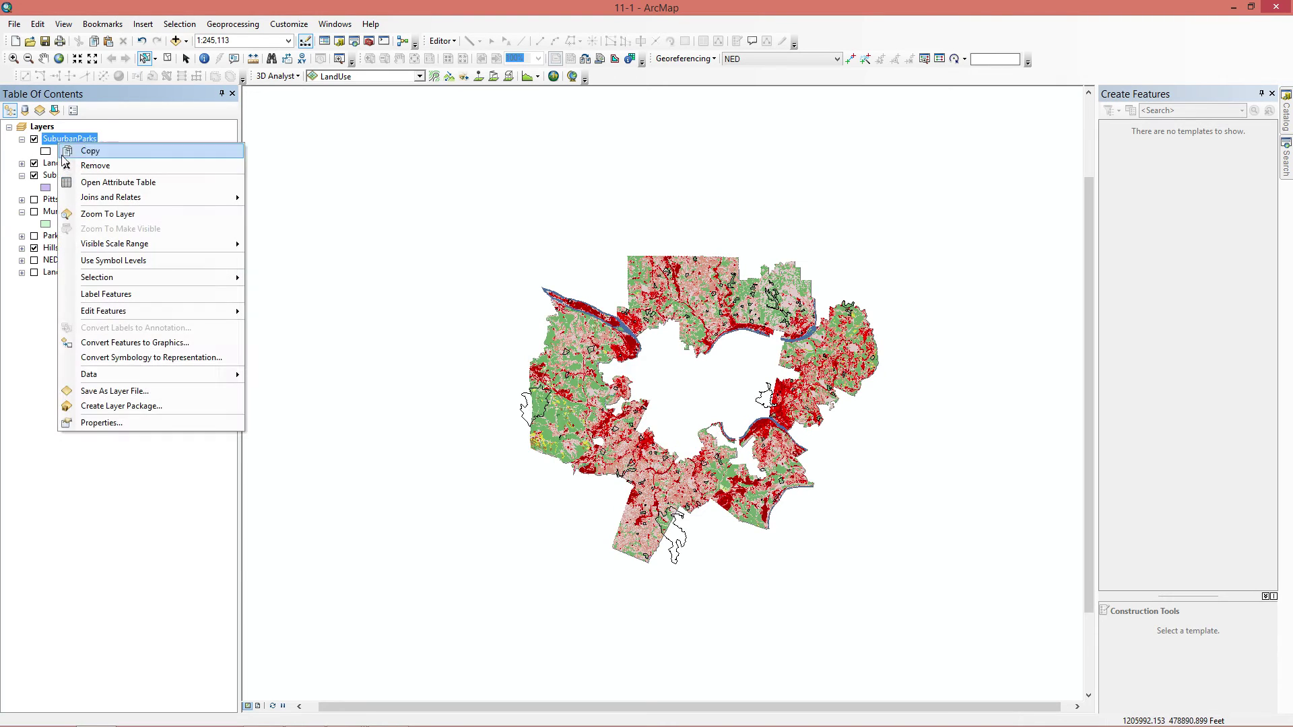
{"action": "left_click", "coordinate": [134, 426]}
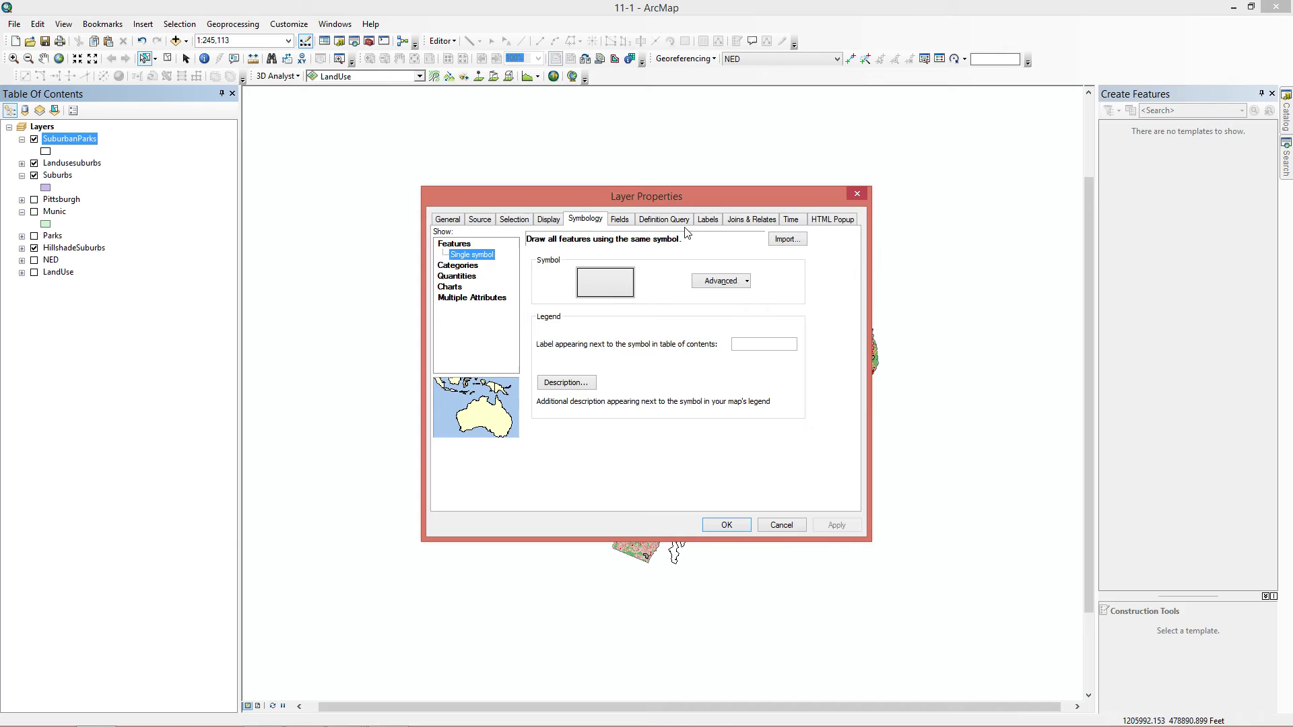
{"action": "left_click", "coordinate": [705, 220]}
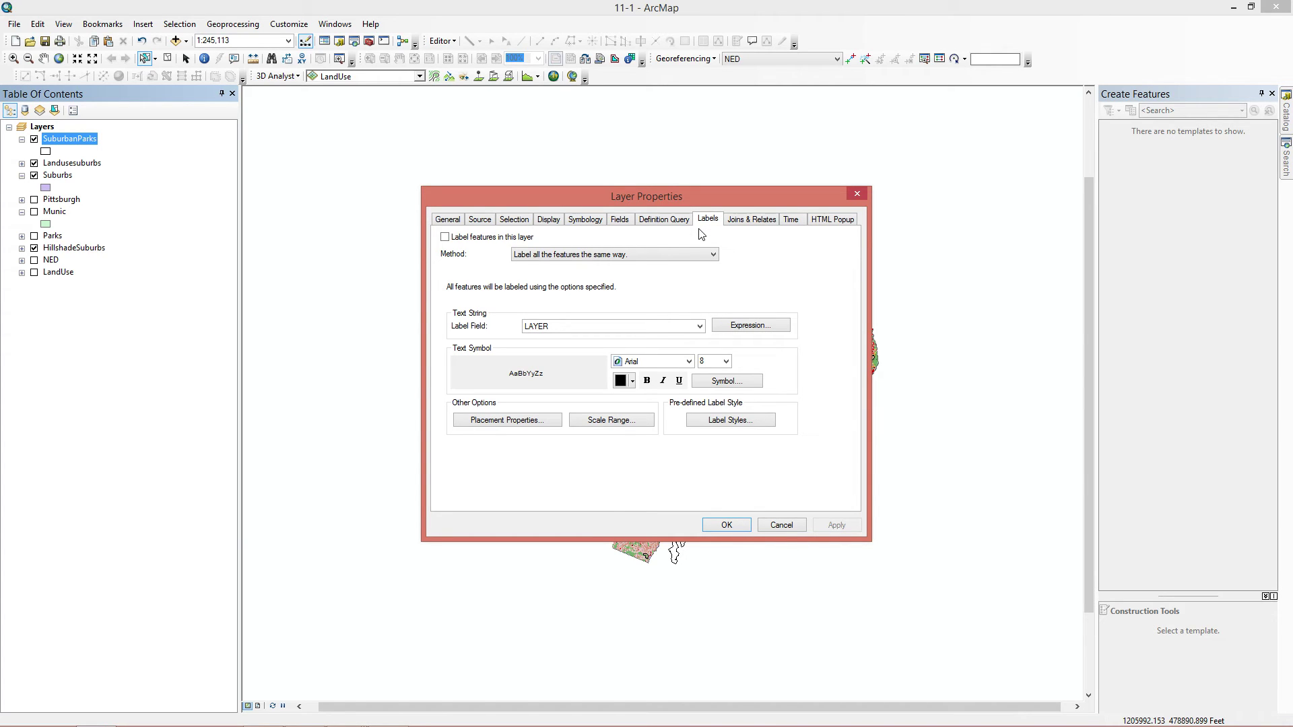
{"action": "left_click", "coordinate": [615, 423]}
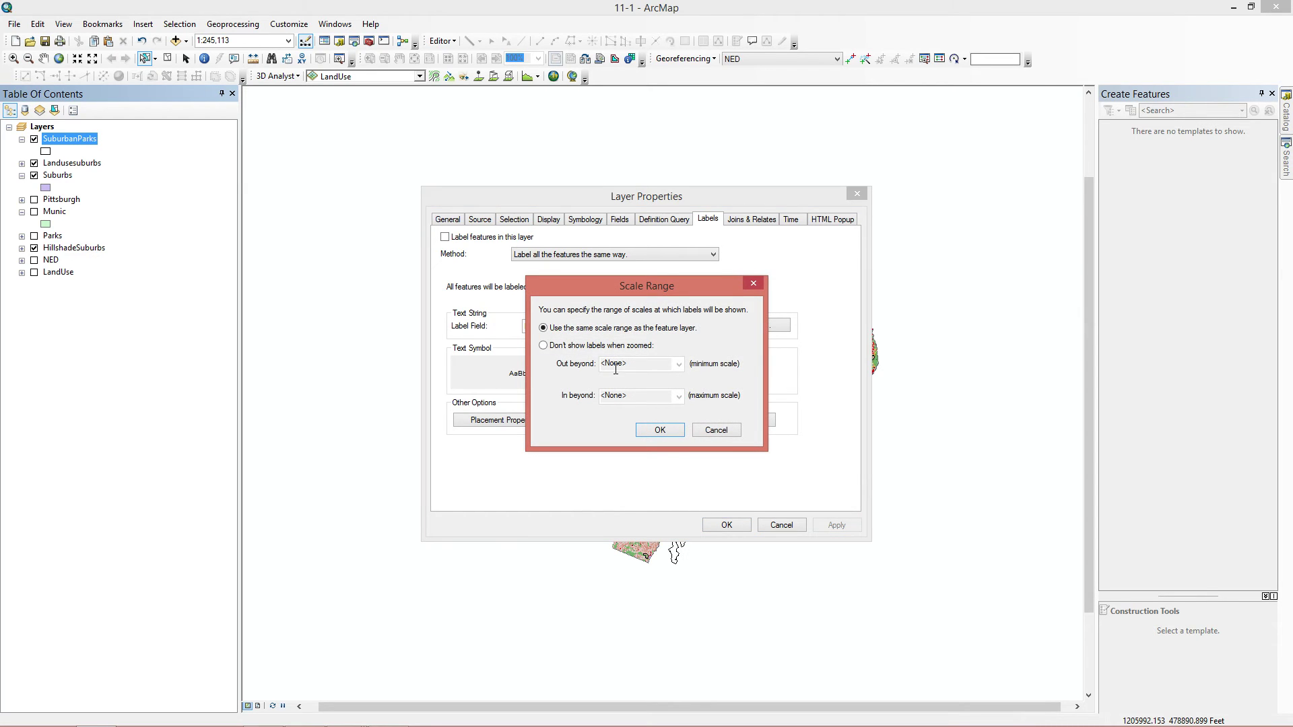
{"action": "left_click", "coordinate": [543, 346]}
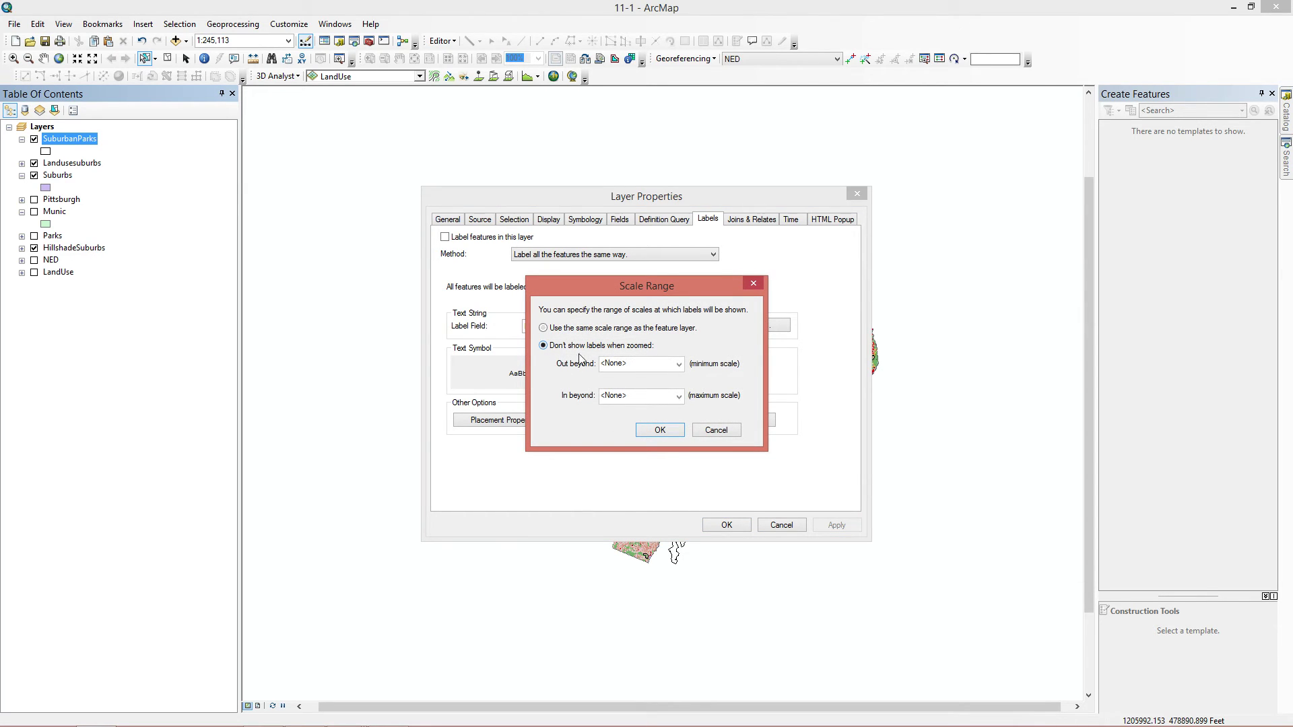
{"action": "left_click", "coordinate": [679, 367]}
{"action": "left_click", "coordinate": [664, 433]}
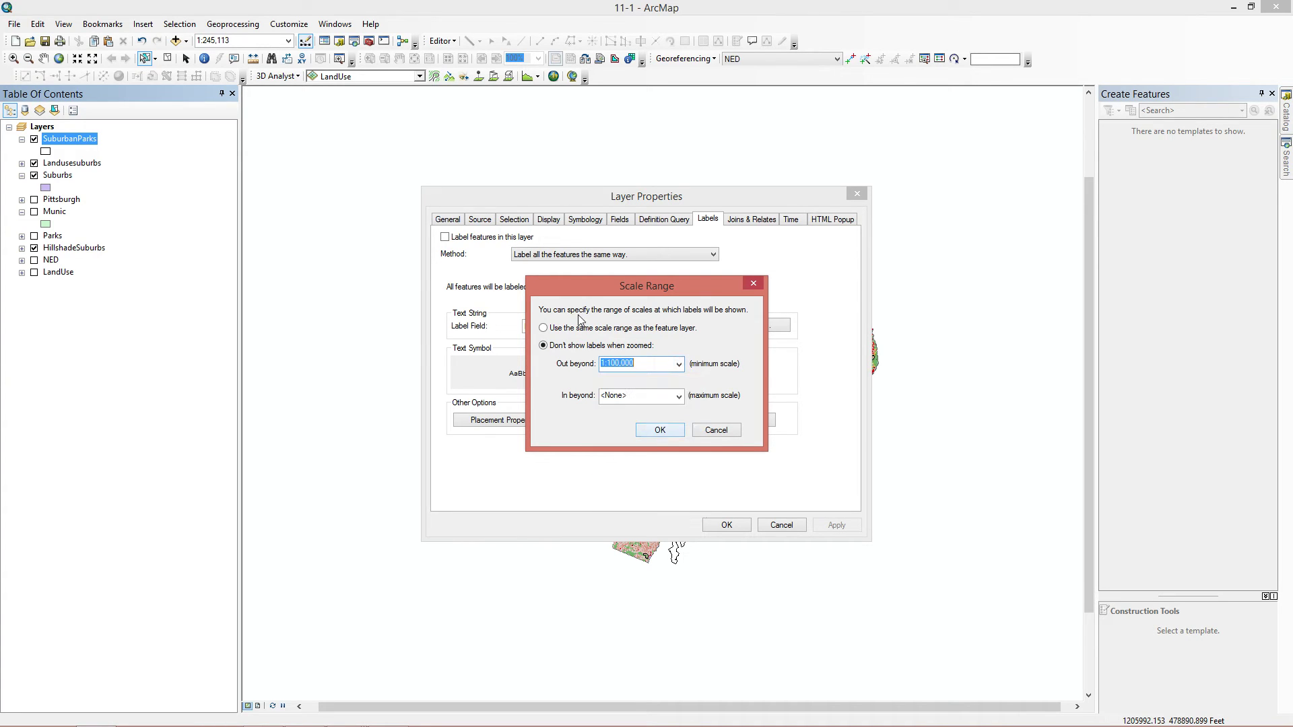
{"action": "left_click", "coordinate": [659, 430]}
Step: Set the SuburbanParks label size to 6 with a 2-point halo mask, then apply and close
{"action": "left_click", "coordinate": [726, 363]}
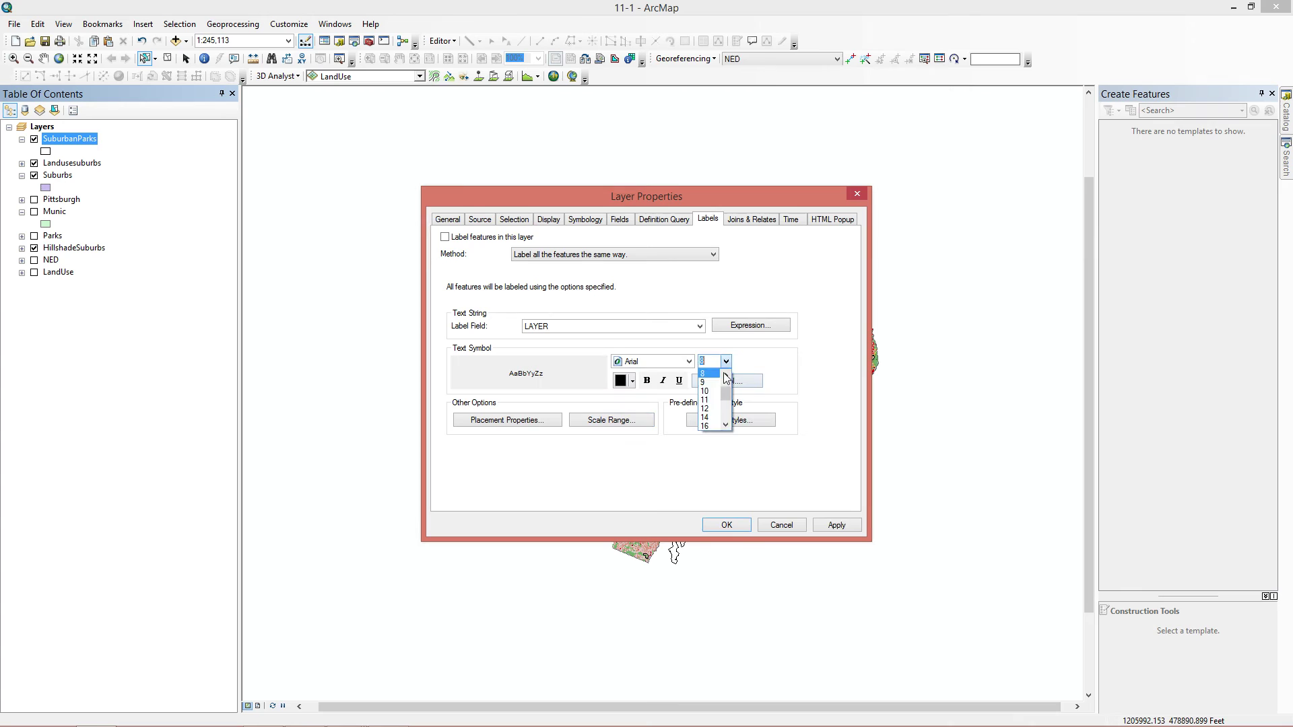
{"action": "type", "text": "6"}
{"action": "key", "text": "Return"}
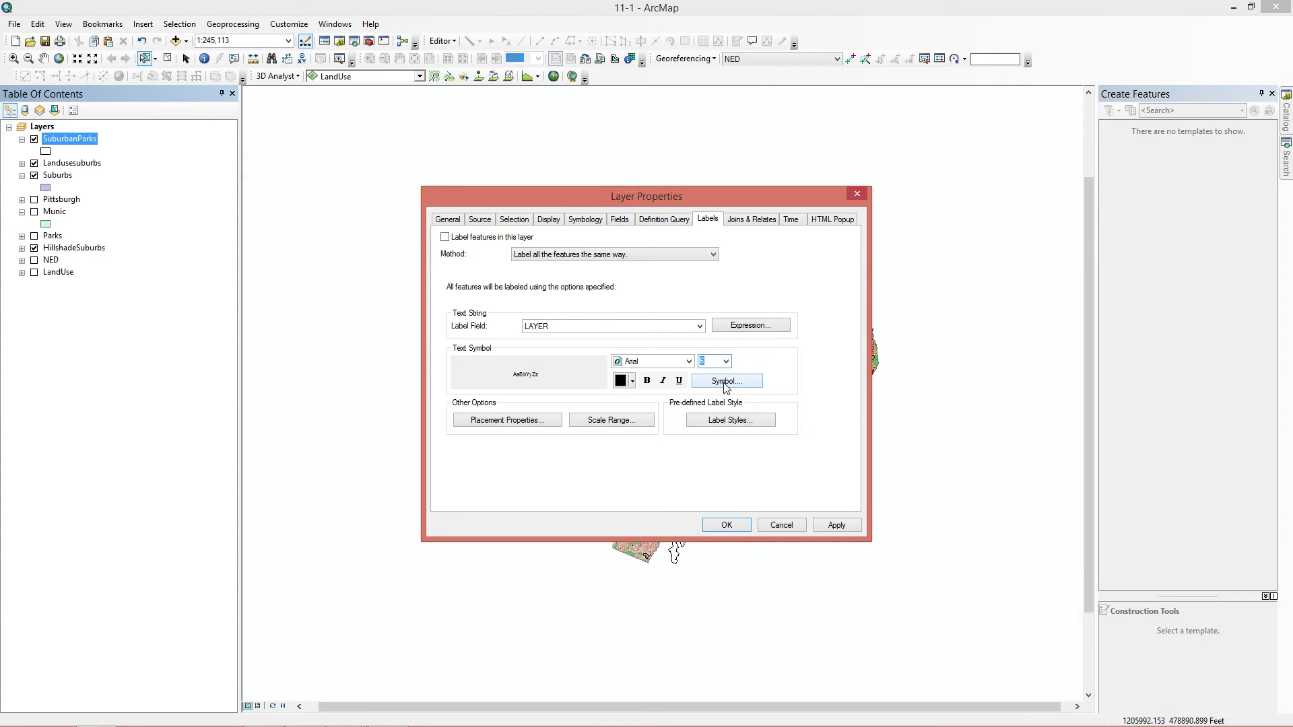
{"action": "left_click", "coordinate": [725, 384]}
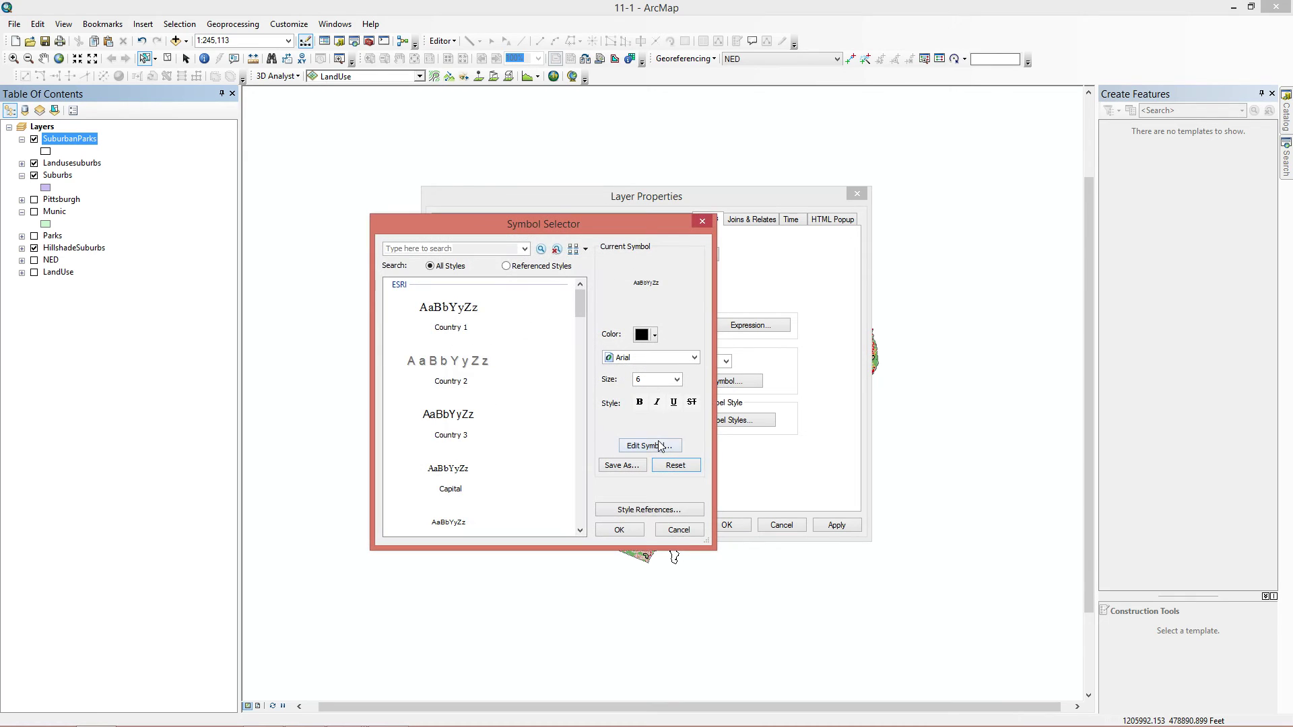
{"action": "left_click", "coordinate": [659, 446]}
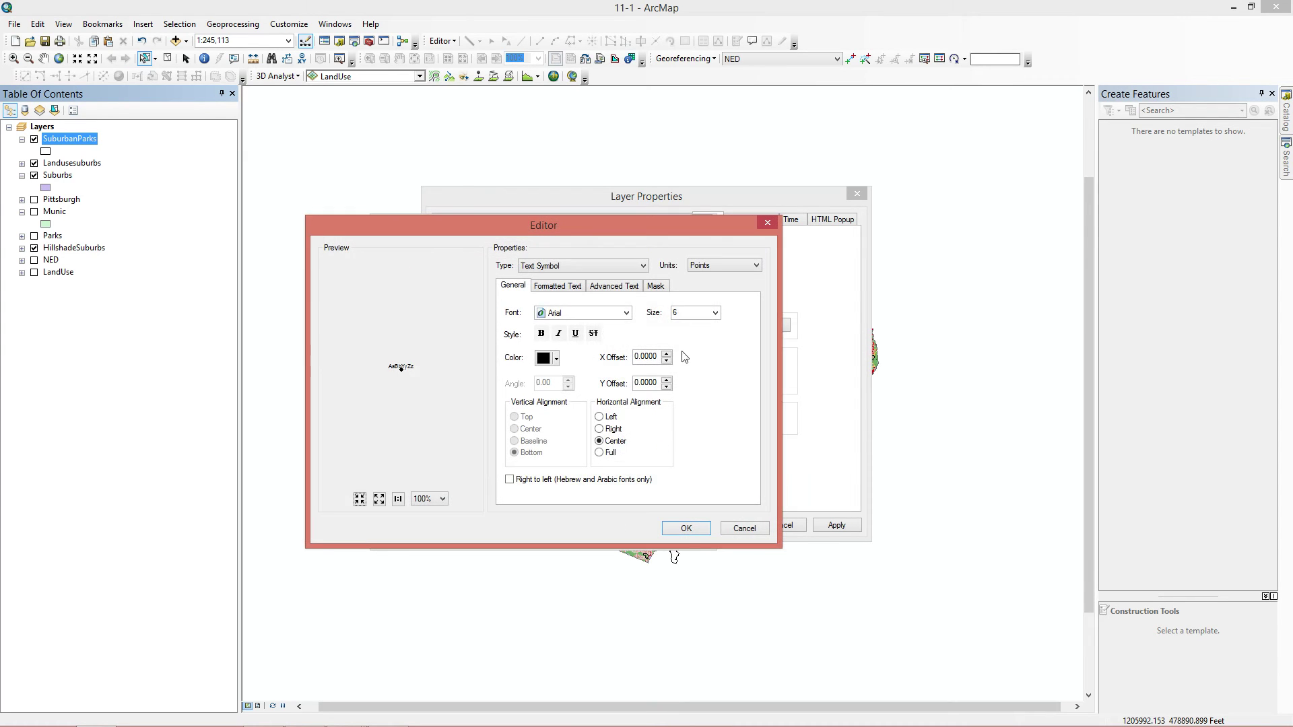
{"action": "left_click", "coordinate": [656, 288]}
{"action": "left_click", "coordinate": [516, 346]}
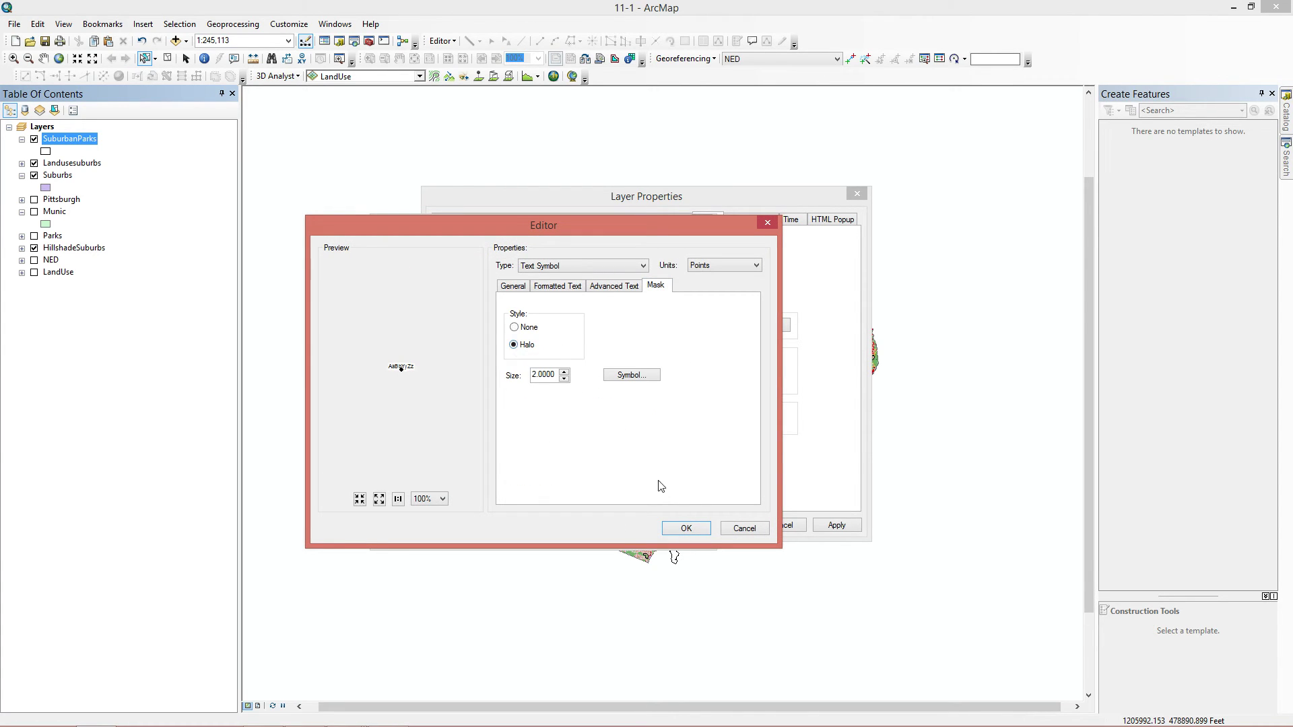
{"action": "left_click", "coordinate": [687, 528]}
{"action": "left_click", "coordinate": [620, 530]}
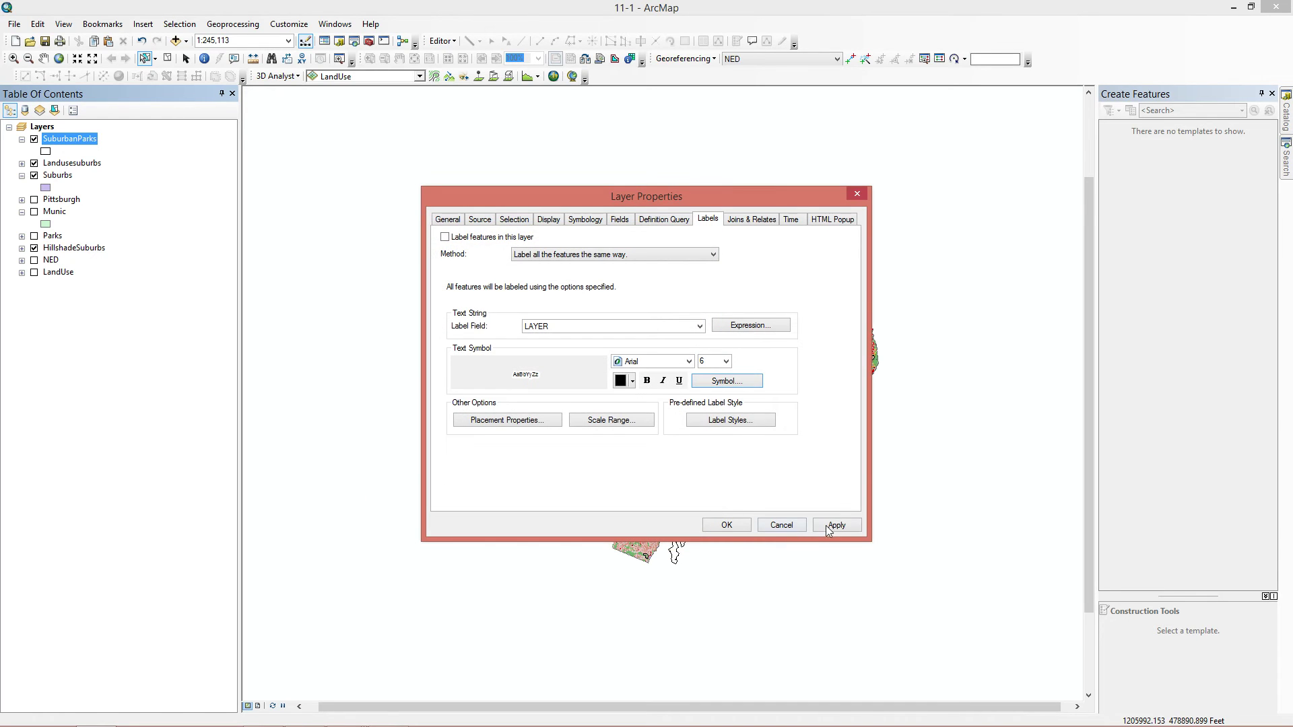
{"action": "left_click", "coordinate": [827, 524]}
{"action": "left_click", "coordinate": [727, 526]}
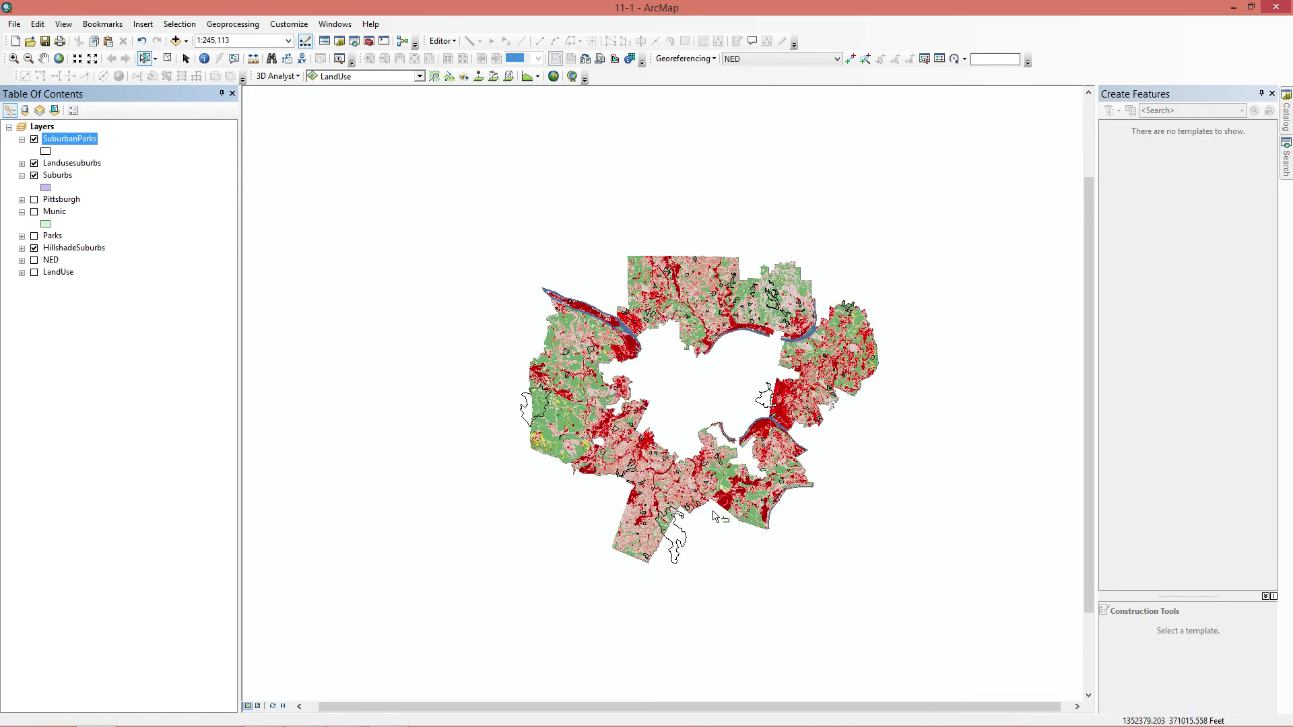
Step: Turn on labels for the SuburbanParks layer
{"action": "right_click", "coordinate": [87, 140]}
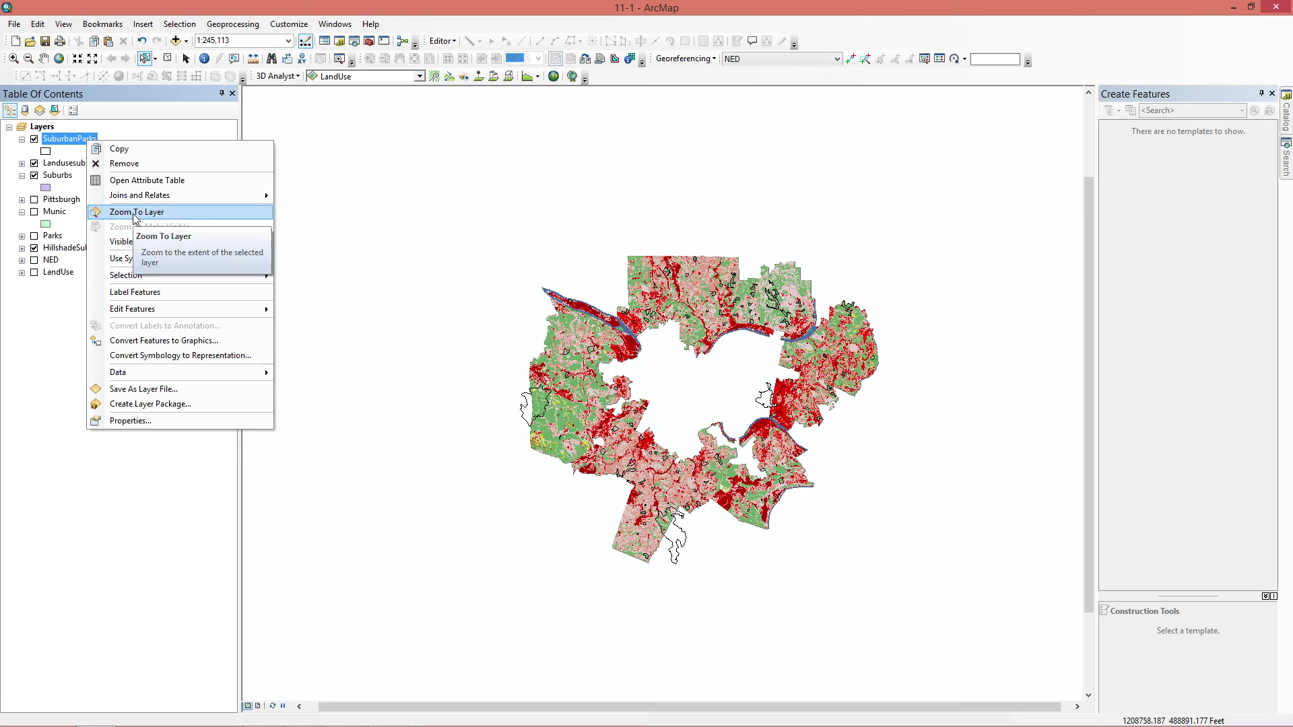
{"action": "left_click", "coordinate": [188, 291]}
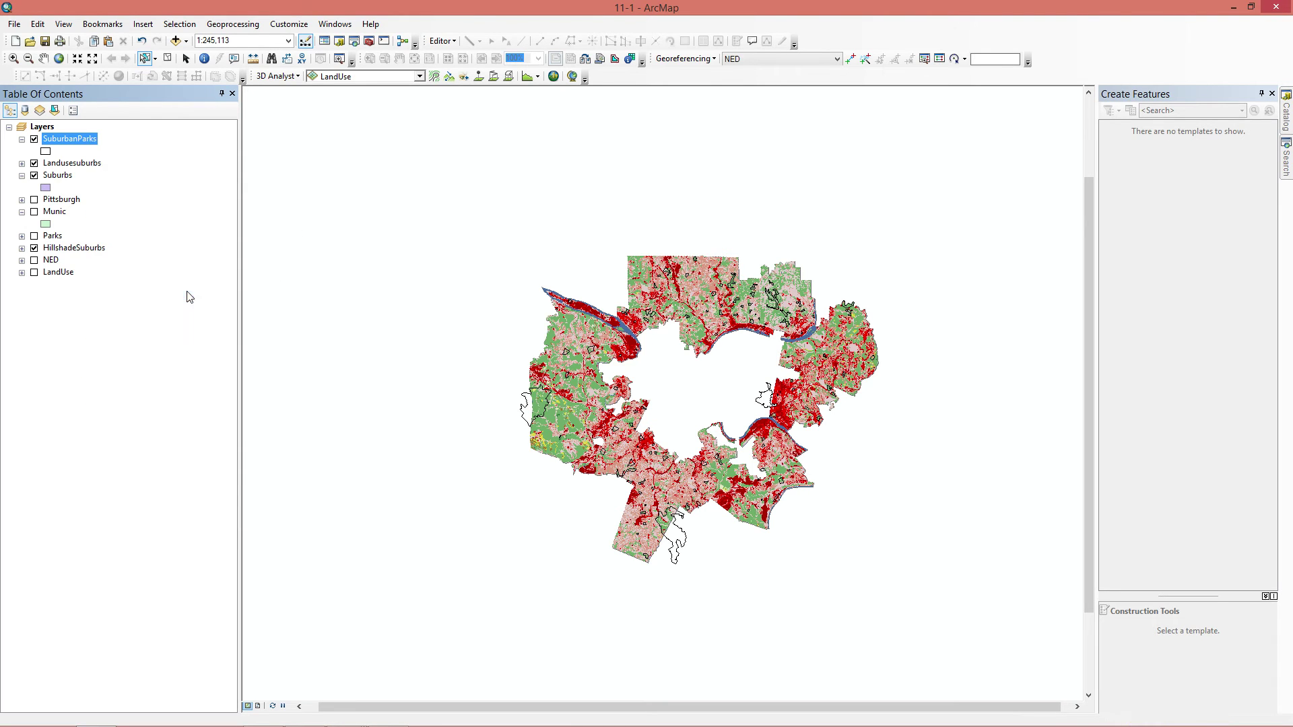
{"action": "scroll", "coordinate": [660, 304], "scroll_direction": "up", "scroll_amount": 2}
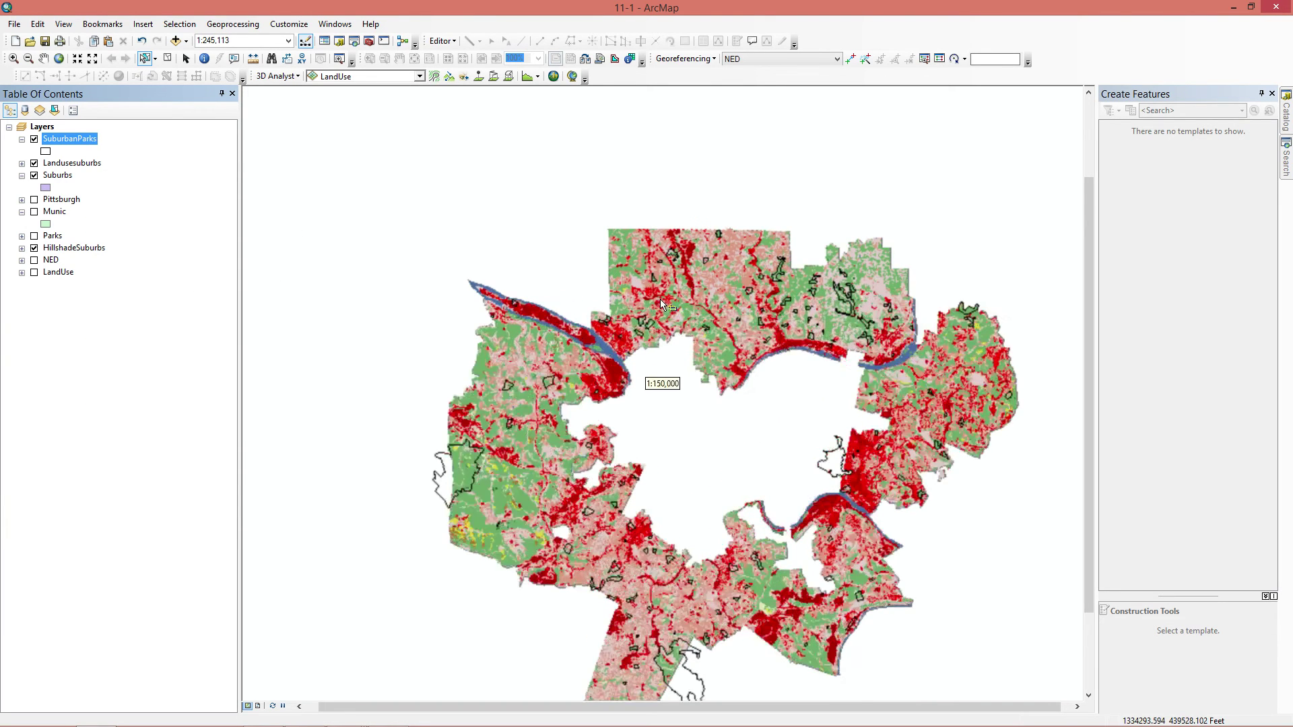
{"action": "scroll", "coordinate": [662, 304], "scroll_direction": "up", "scroll_amount": 1}
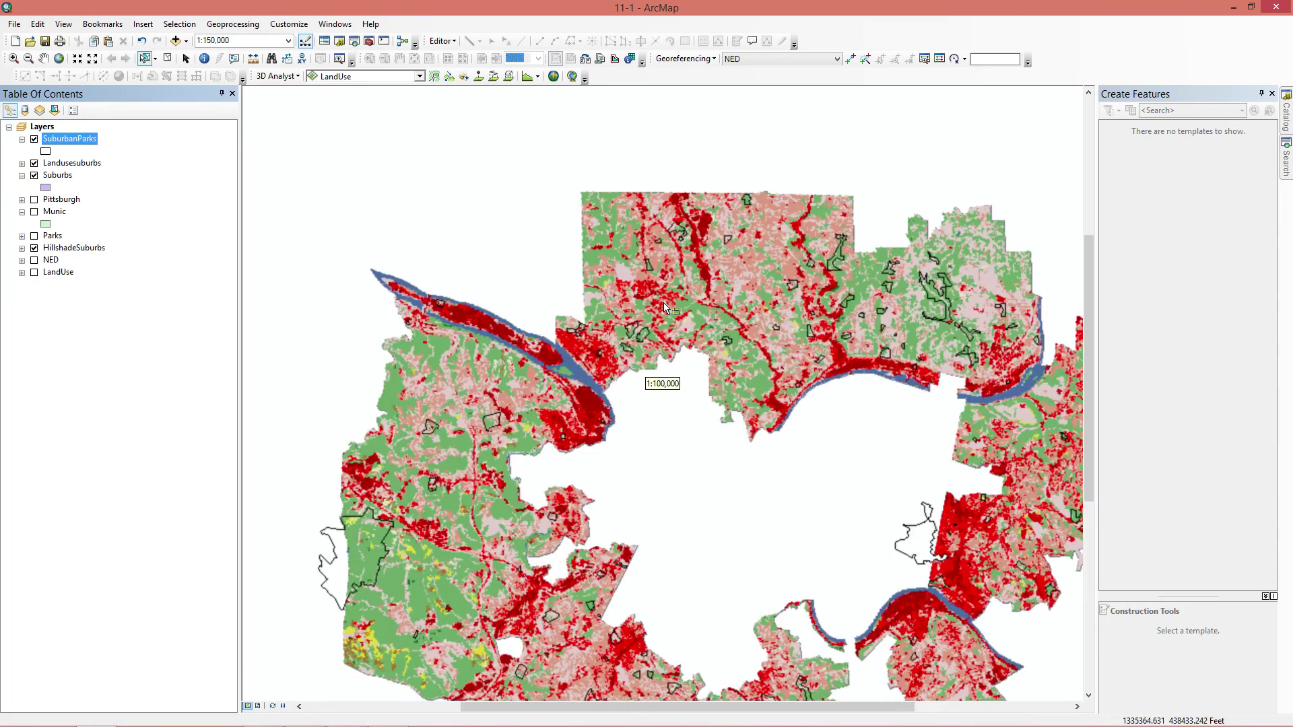
Step: Set the SuburbanParks label field to DESCR and apply it to the map
{"action": "right_click", "coordinate": [55, 139]}
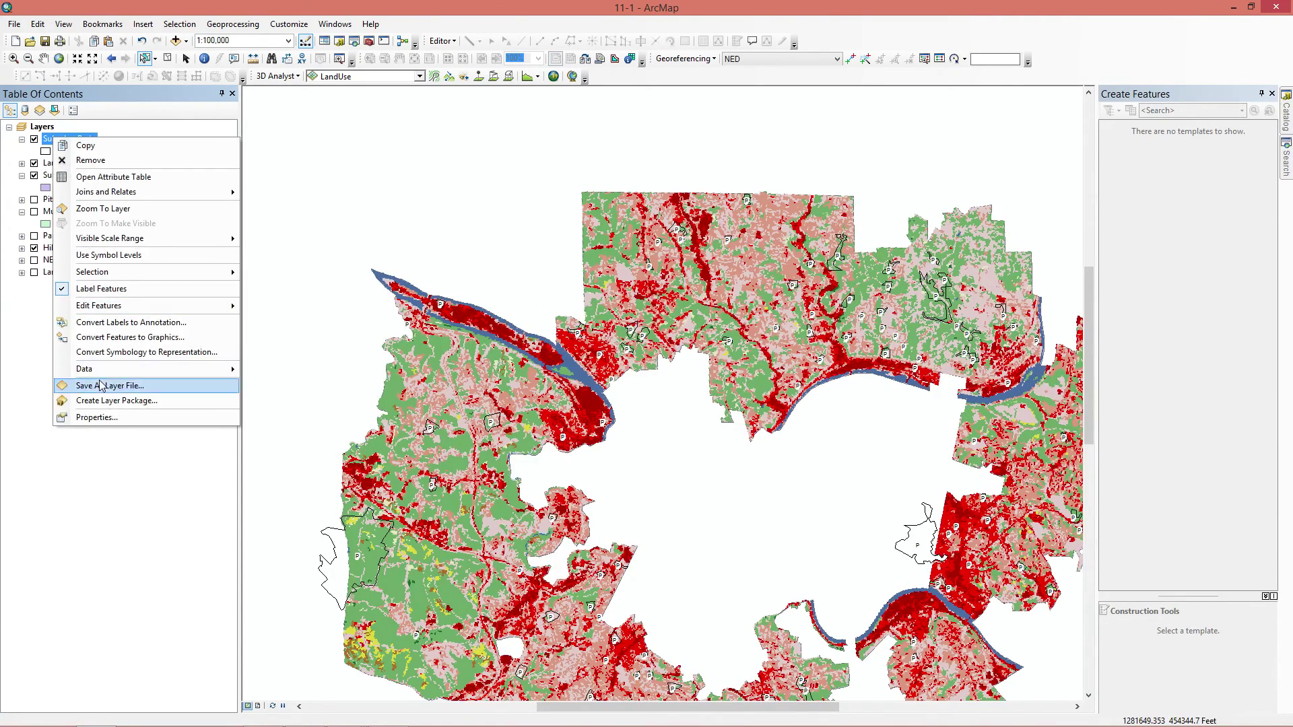
{"action": "left_click", "coordinate": [104, 416]}
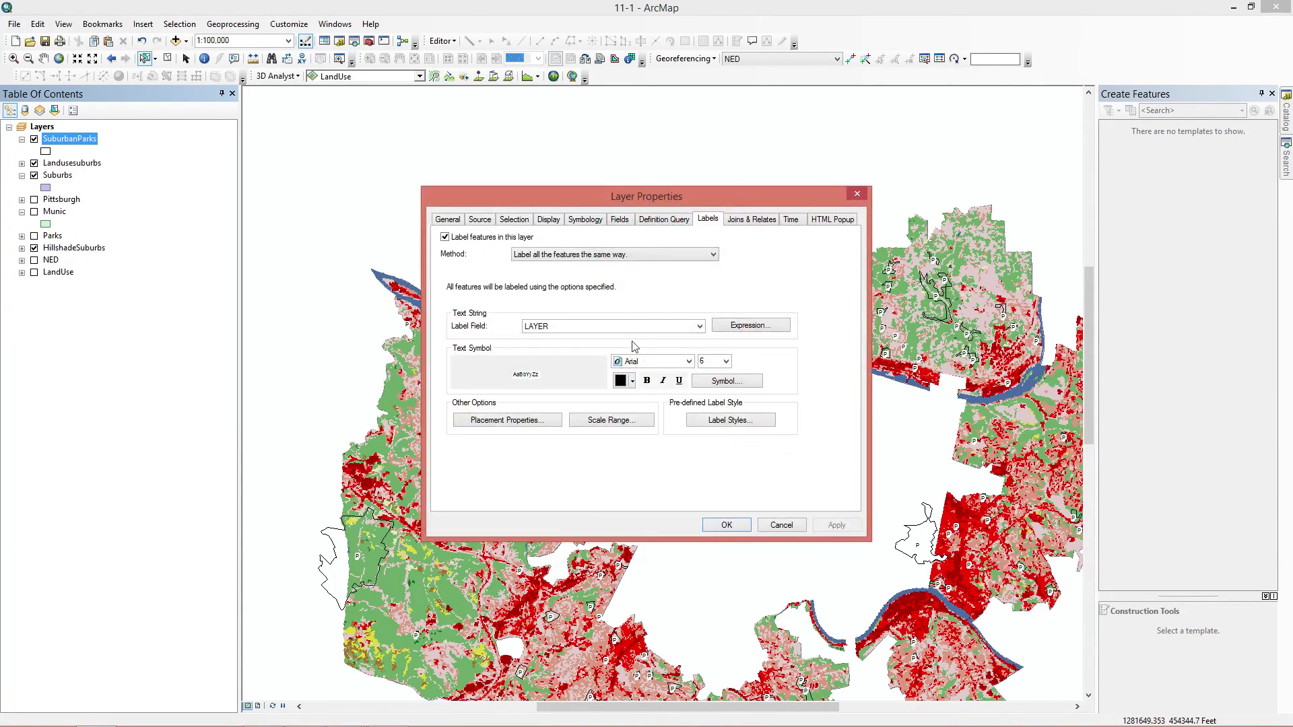
{"action": "left_click", "coordinate": [700, 326]}
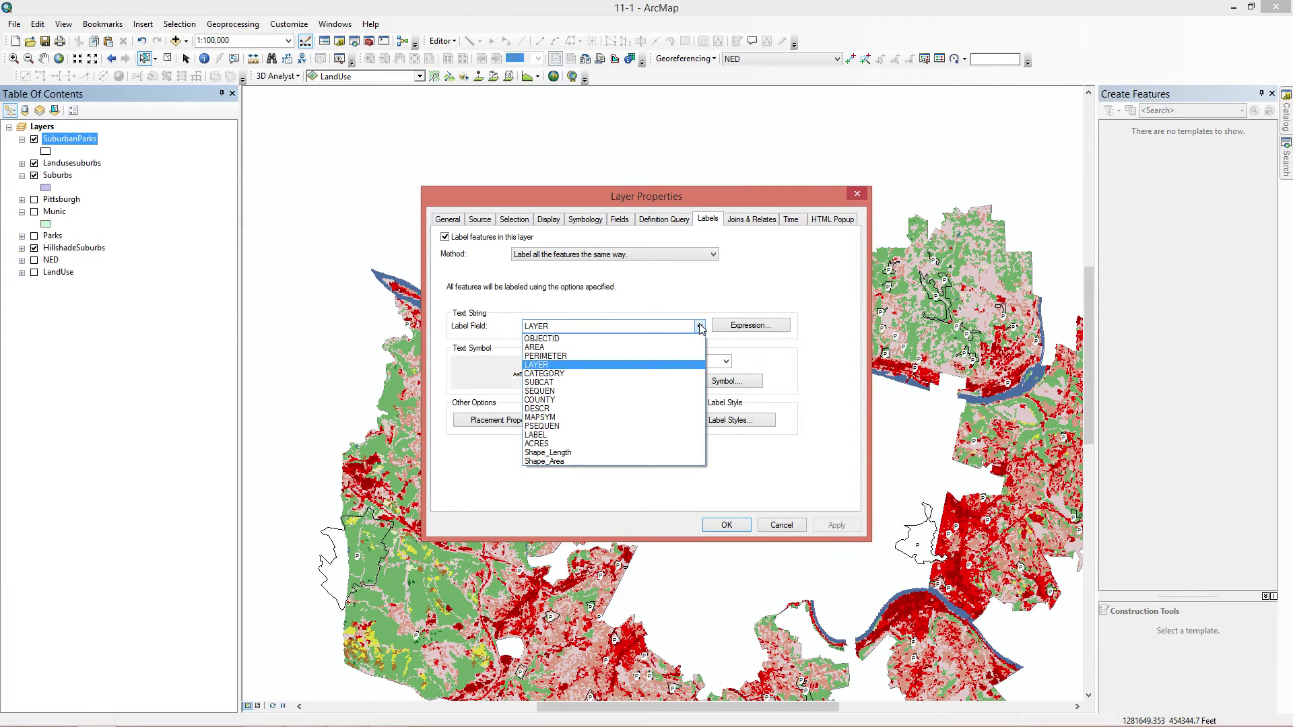
{"action": "left_click", "coordinate": [585, 408]}
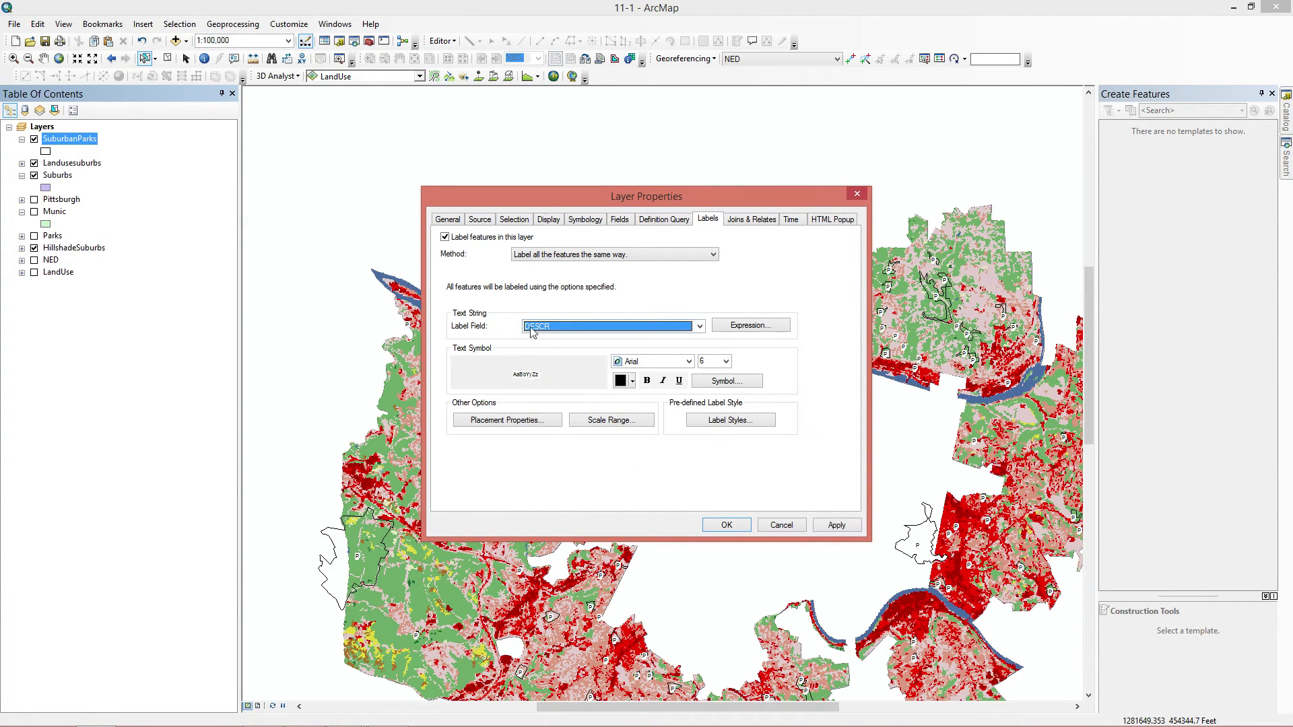
{"action": "left_click", "coordinate": [833, 525]}
{"action": "left_click", "coordinate": [722, 524]}
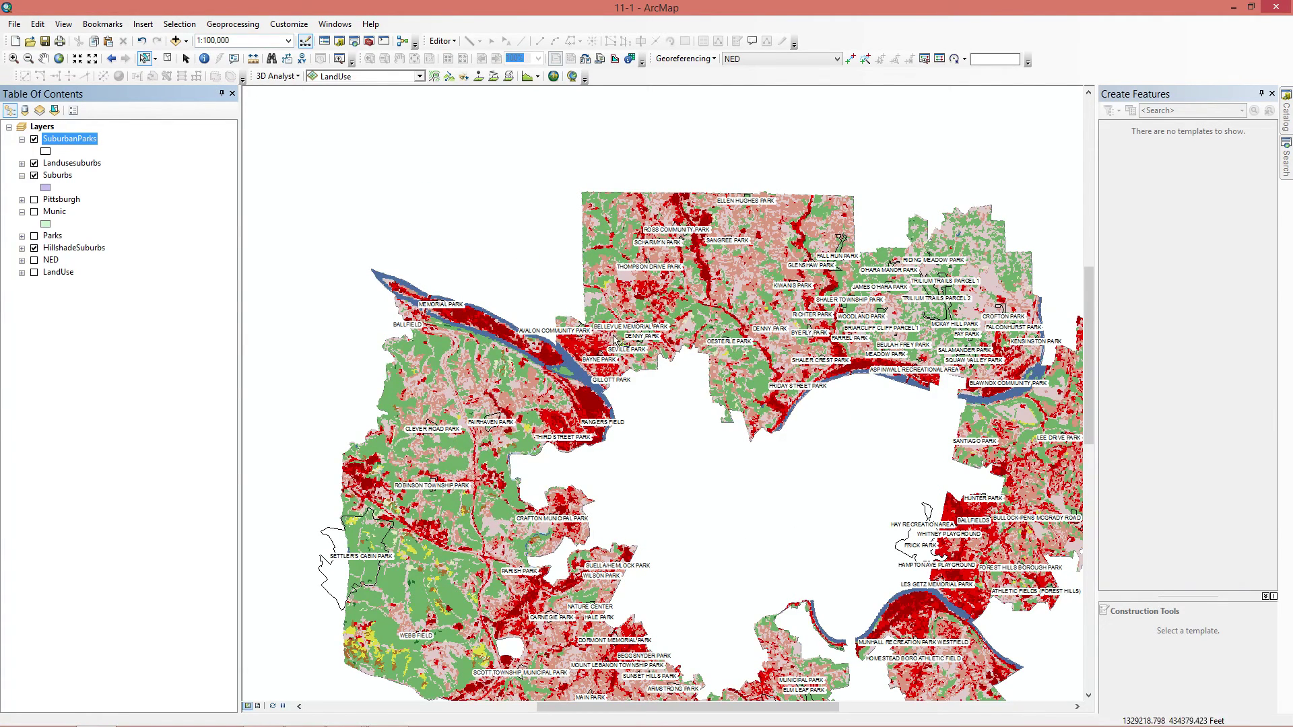
{"action": "scroll", "coordinate": [666, 363], "scroll_direction": "up", "scroll_amount": 1}
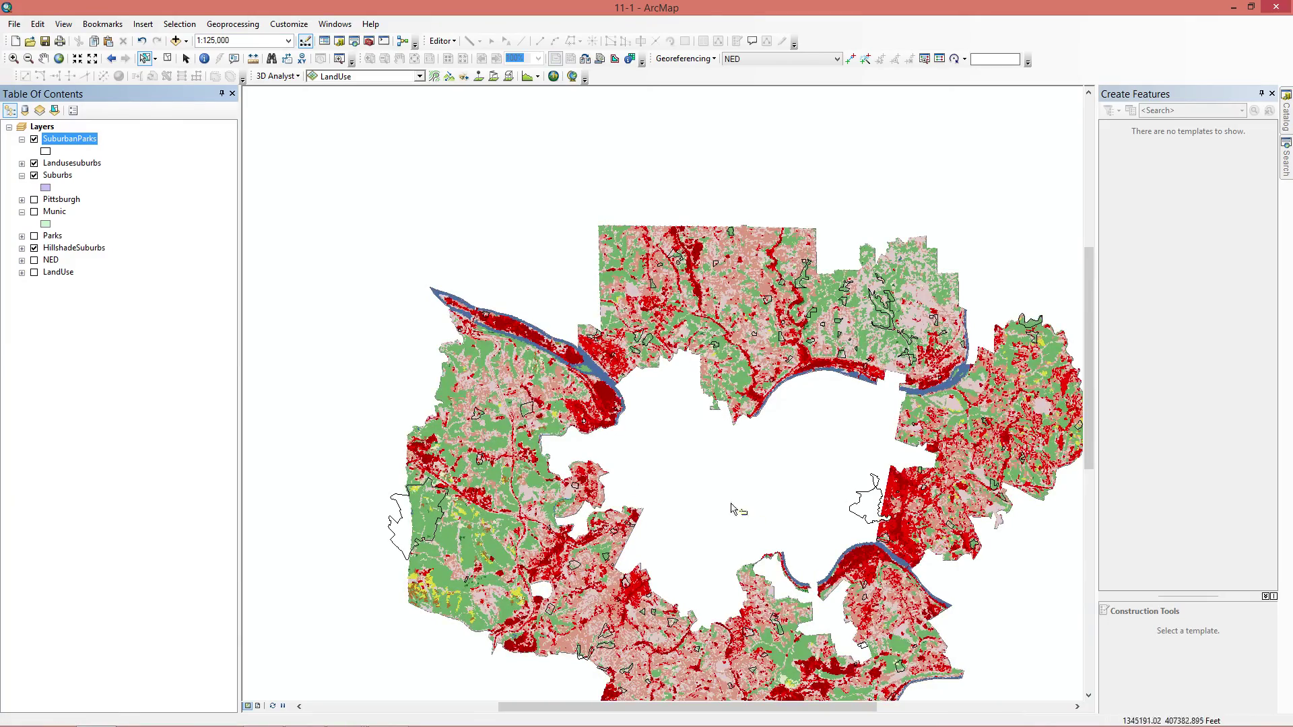
{"action": "scroll", "coordinate": [718, 419], "scroll_direction": "down", "scroll_amount": 1}
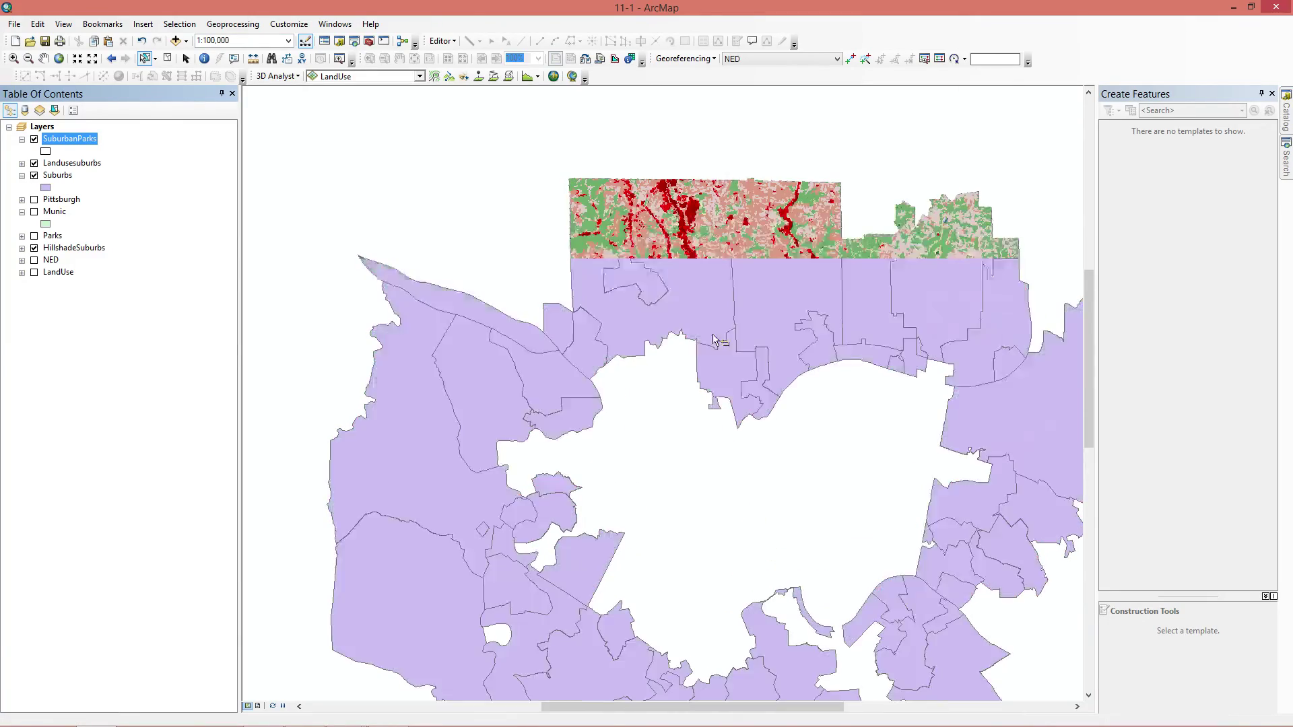
{"action": "scroll", "coordinate": [643, 402], "scroll_direction": "up", "scroll_amount": 1}
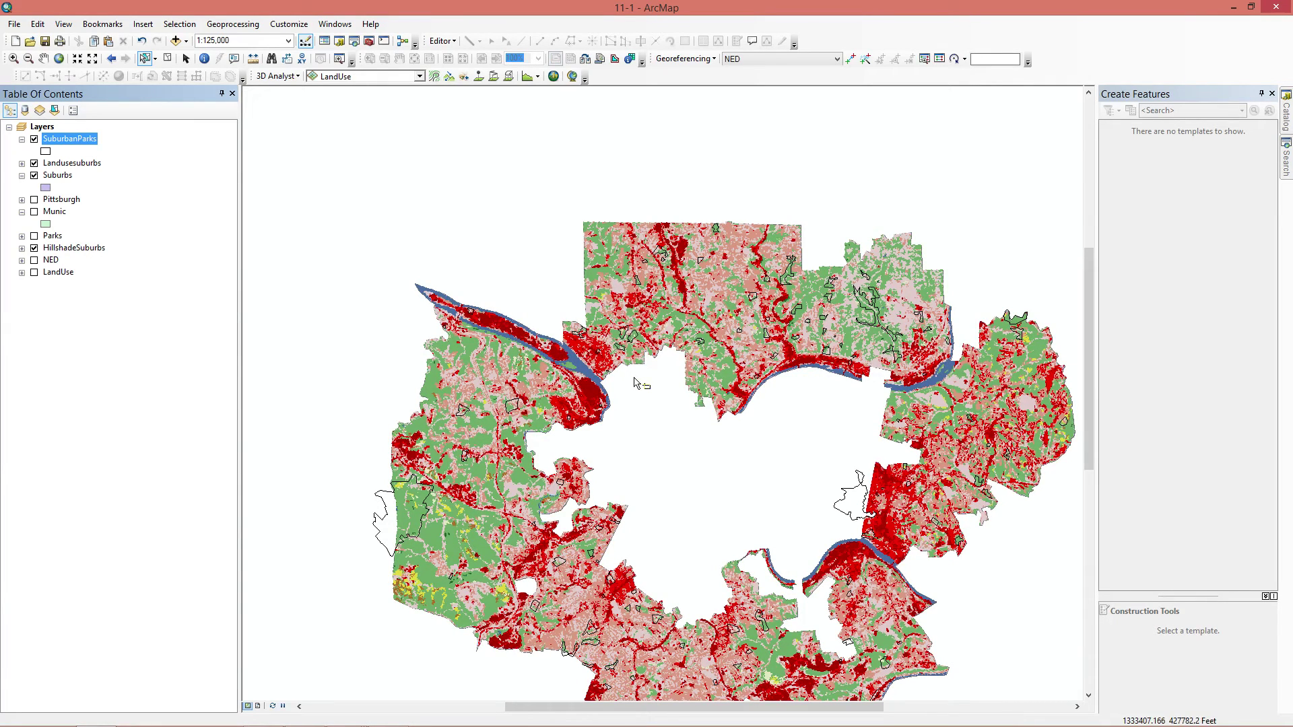
Step: Give the Suburbs layer a hollow fill with a 2-point outline
{"action": "left_click", "coordinate": [45, 187]}
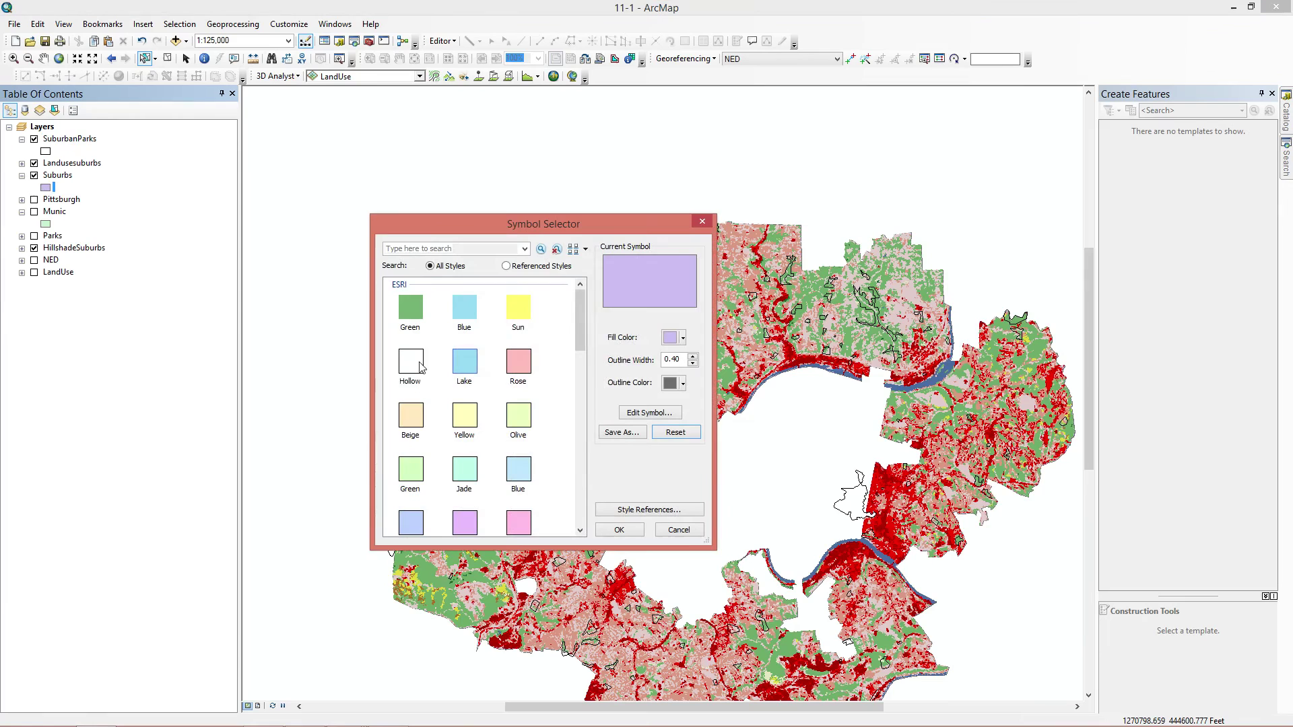
{"action": "left_click", "coordinate": [416, 374]}
{"action": "left_click", "coordinate": [692, 356]}
{"action": "left_click", "coordinate": [692, 356]}
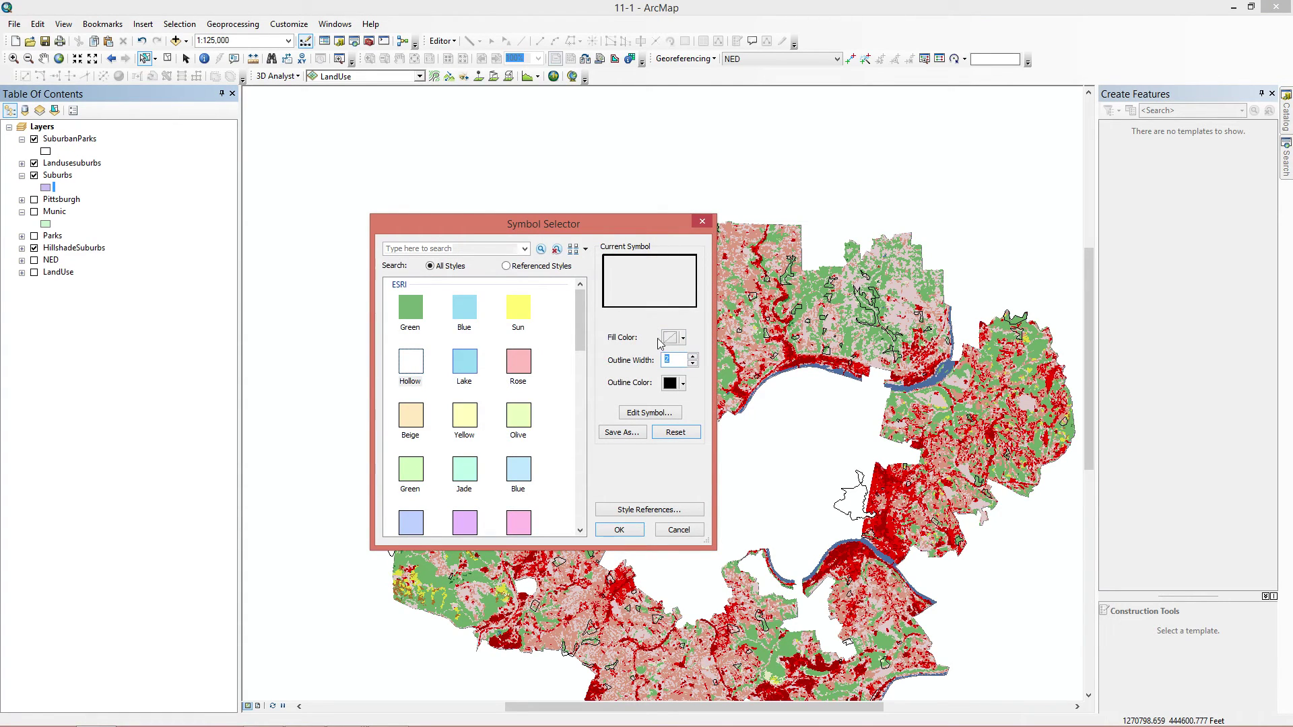
{"action": "left_click", "coordinate": [619, 530]}
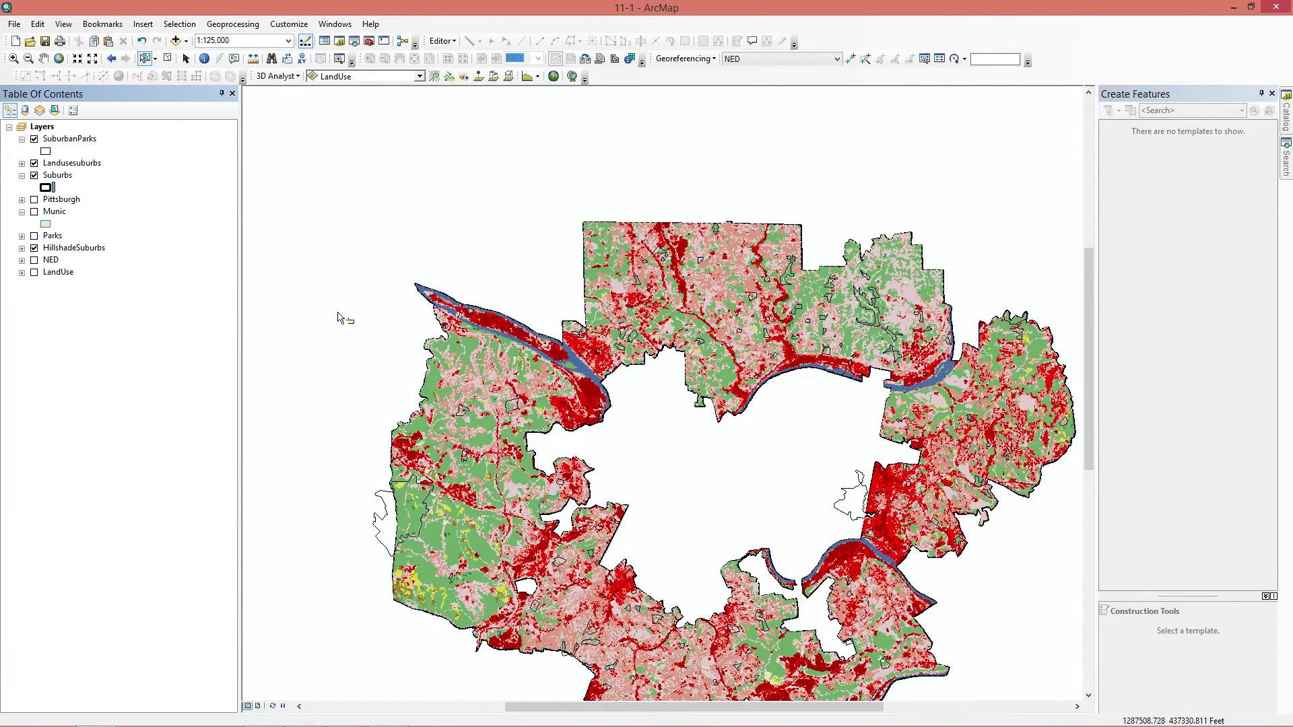
Step: Move Landusesuburbs below Suburbs and thin the SuburbanParks outline to 0.4 points
{"action": "left_click_drag", "start_coordinate": [64, 163], "coordinate": [66, 191]}
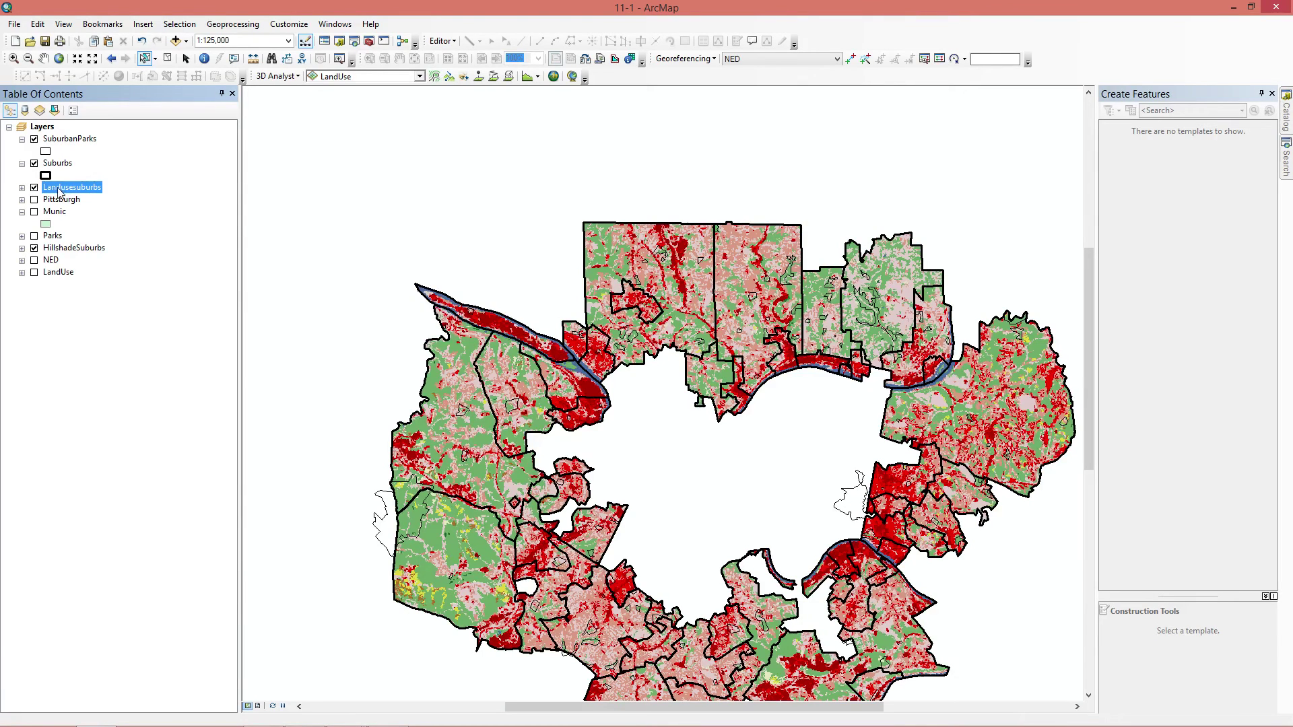
{"action": "left_click", "coordinate": [45, 151]}
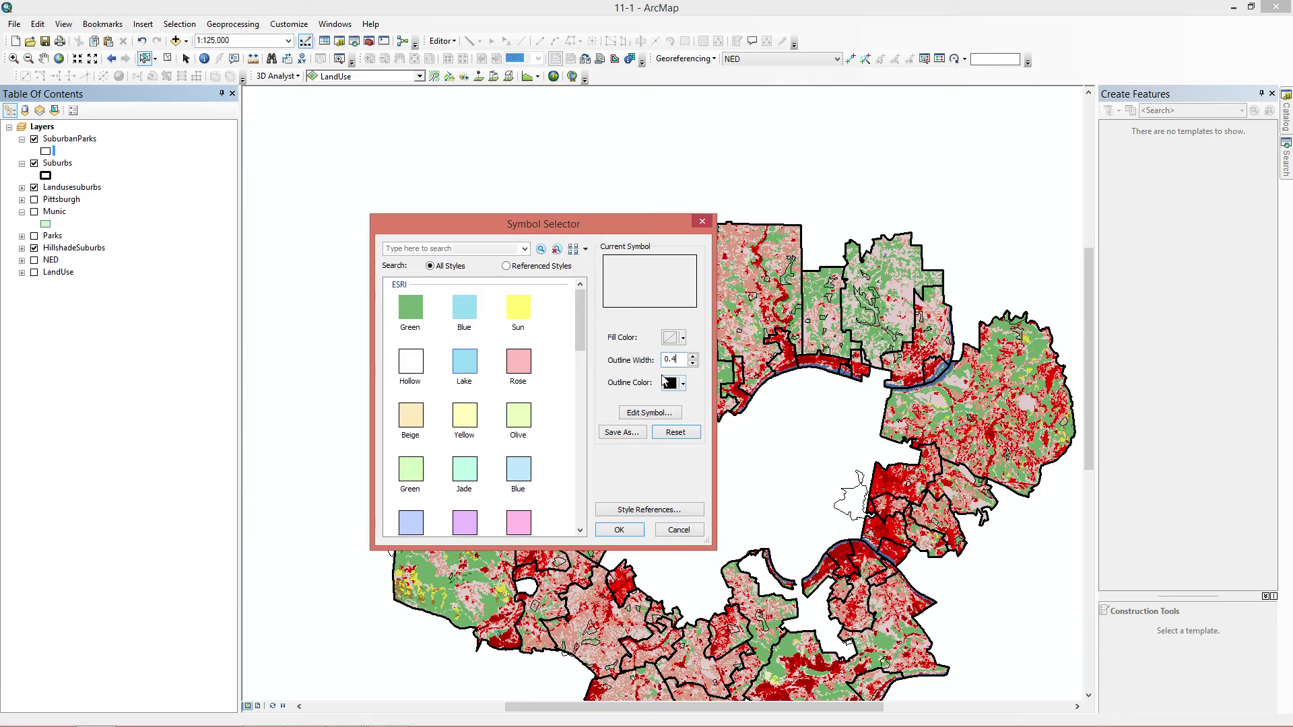
{"action": "left_click", "coordinate": [618, 530]}
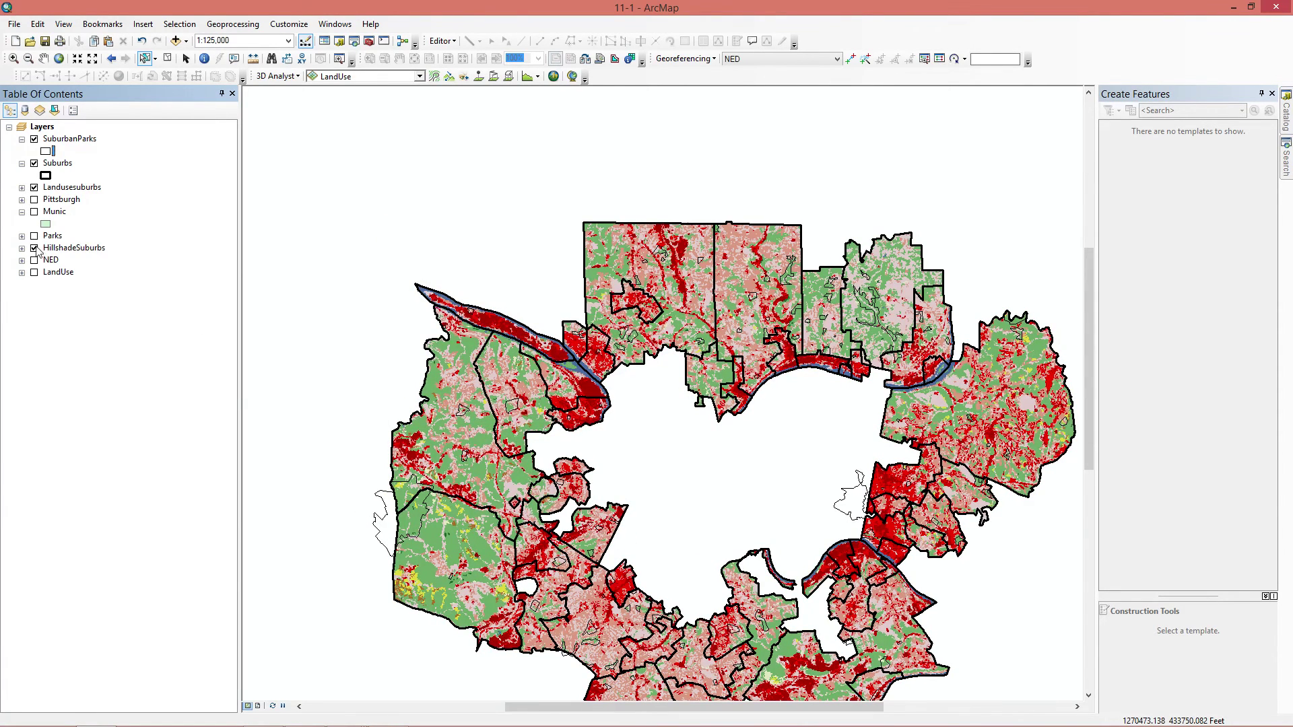
Step: Give the Suburbs label text a halo mask
{"action": "right_click", "coordinate": [71, 164]}
{"action": "left_click", "coordinate": [118, 436]}
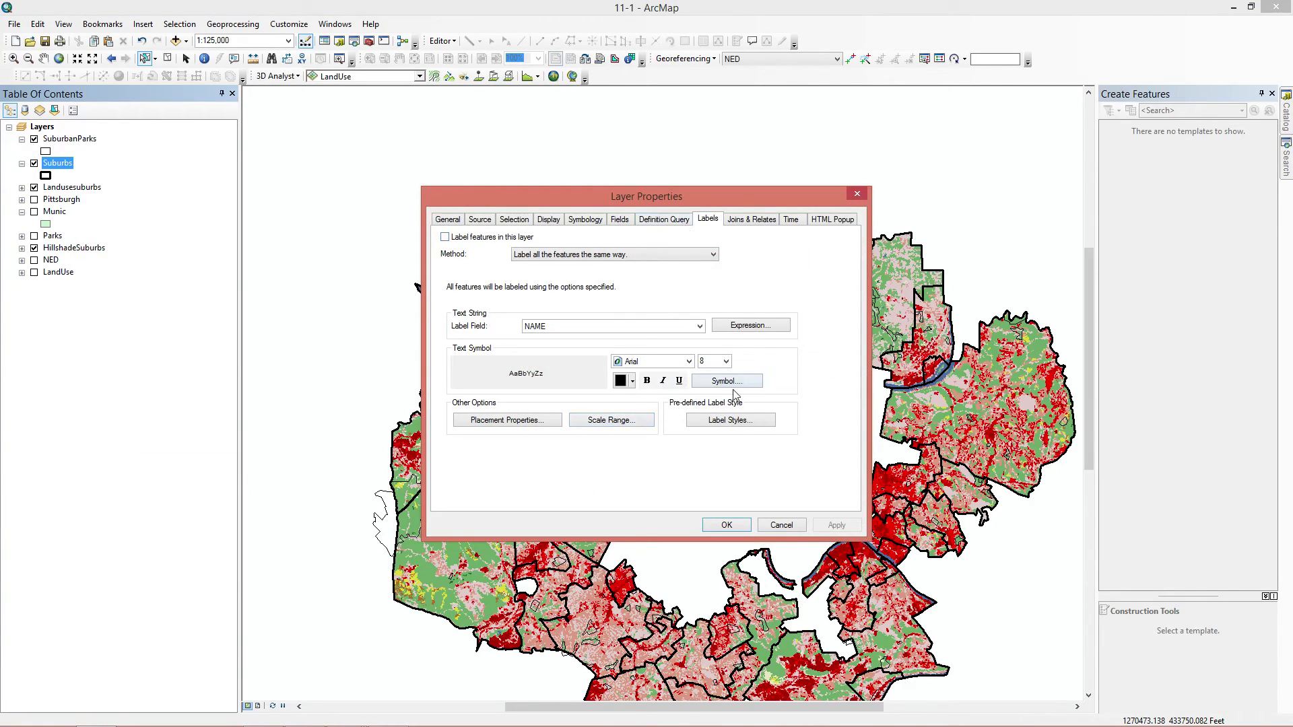
{"action": "left_click", "coordinate": [736, 384]}
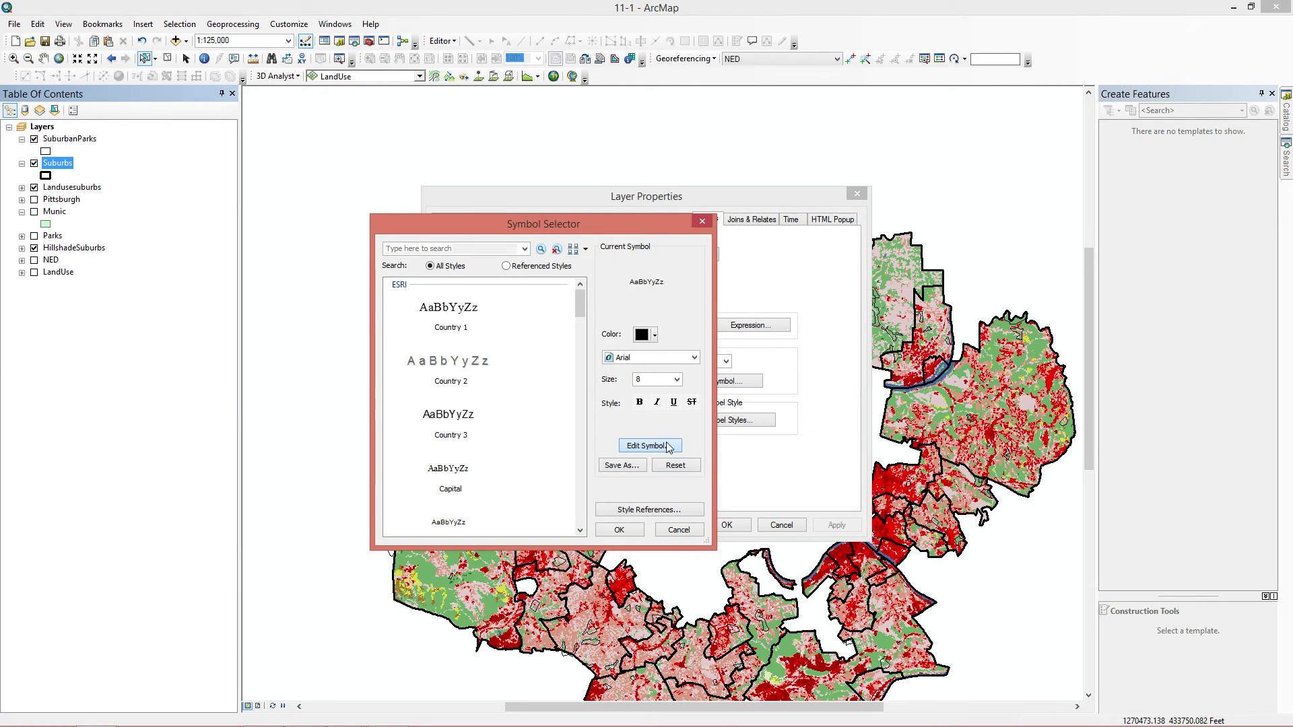
{"action": "left_click", "coordinate": [647, 446]}
{"action": "left_click", "coordinate": [655, 287]}
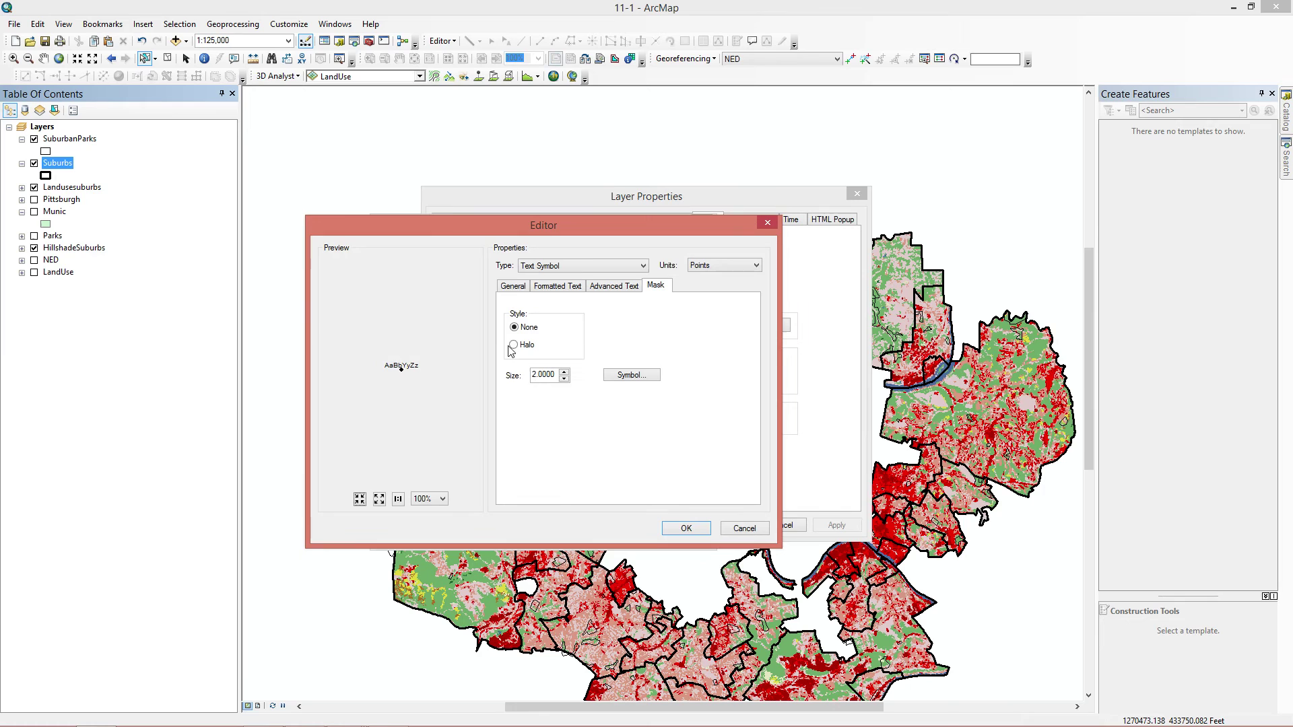
{"action": "left_click", "coordinate": [515, 346]}
{"action": "left_click", "coordinate": [683, 529]}
Step: Set the Suburbs labels to 7-point red text and close the properties
{"action": "left_click", "coordinate": [676, 380]}
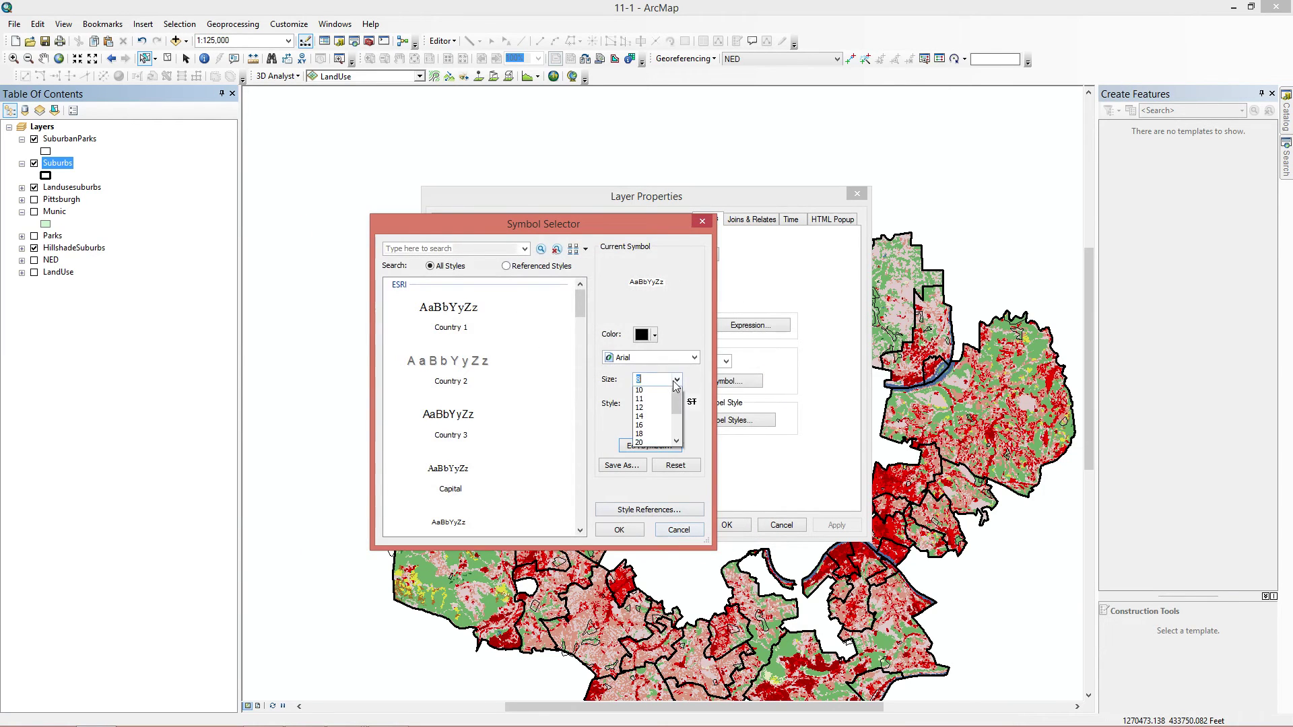
{"action": "left_click", "coordinate": [656, 409]}
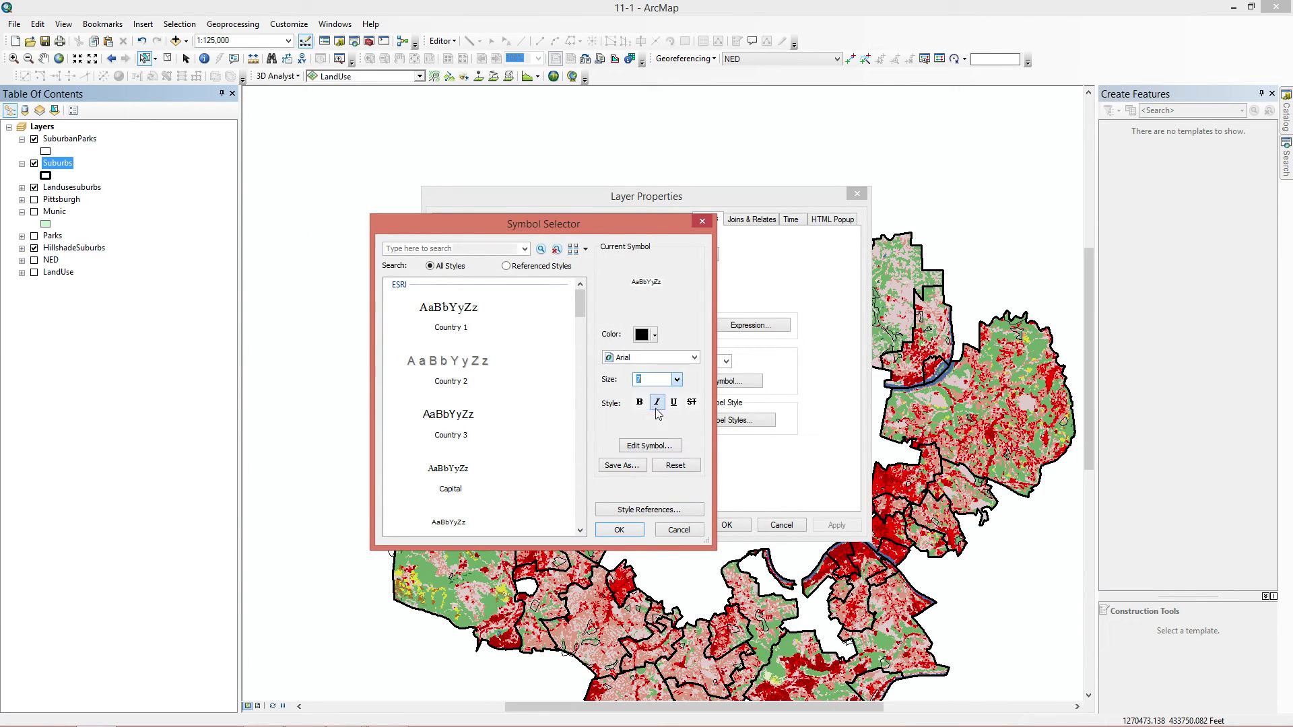
{"action": "left_click", "coordinate": [619, 531]}
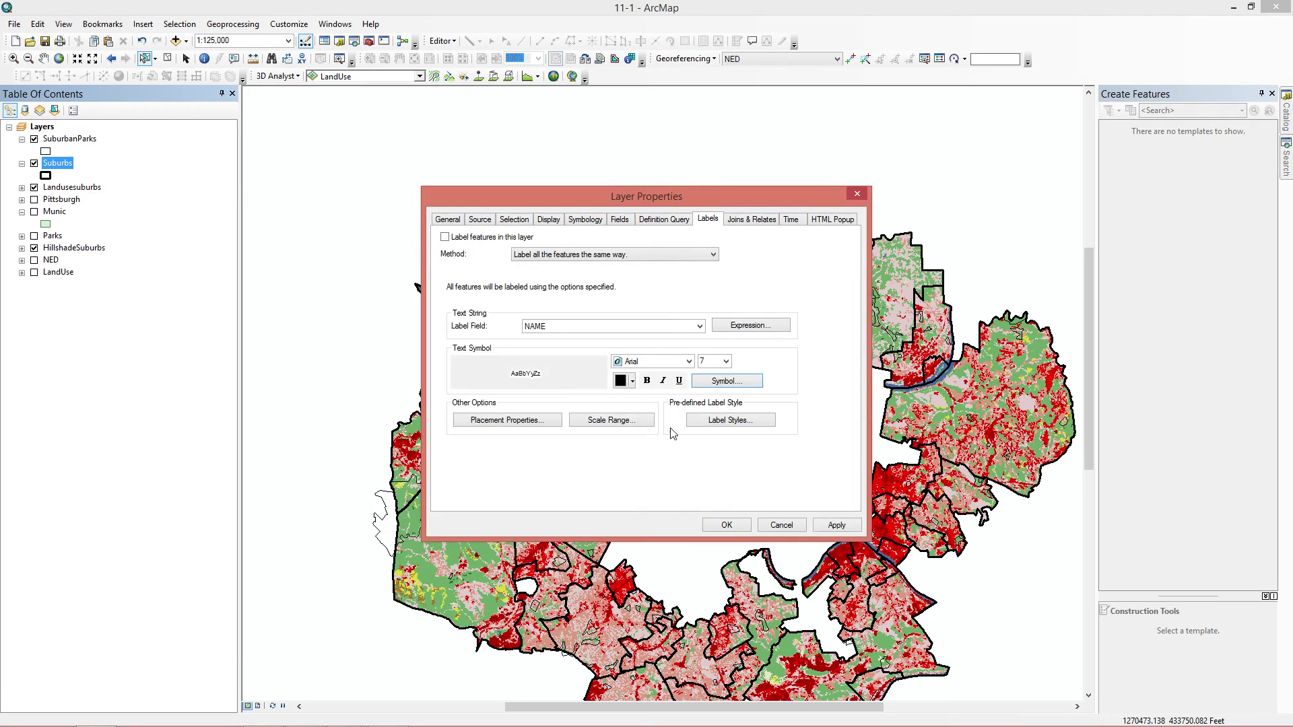
{"action": "left_click", "coordinate": [633, 383]}
{"action": "left_click", "coordinate": [633, 450]}
{"action": "left_click", "coordinate": [779, 532]}
Step: Label the Suburbs polygons with red suburb names and zoom to check them at 1:150,000
{"action": "right_click", "coordinate": [62, 164]}
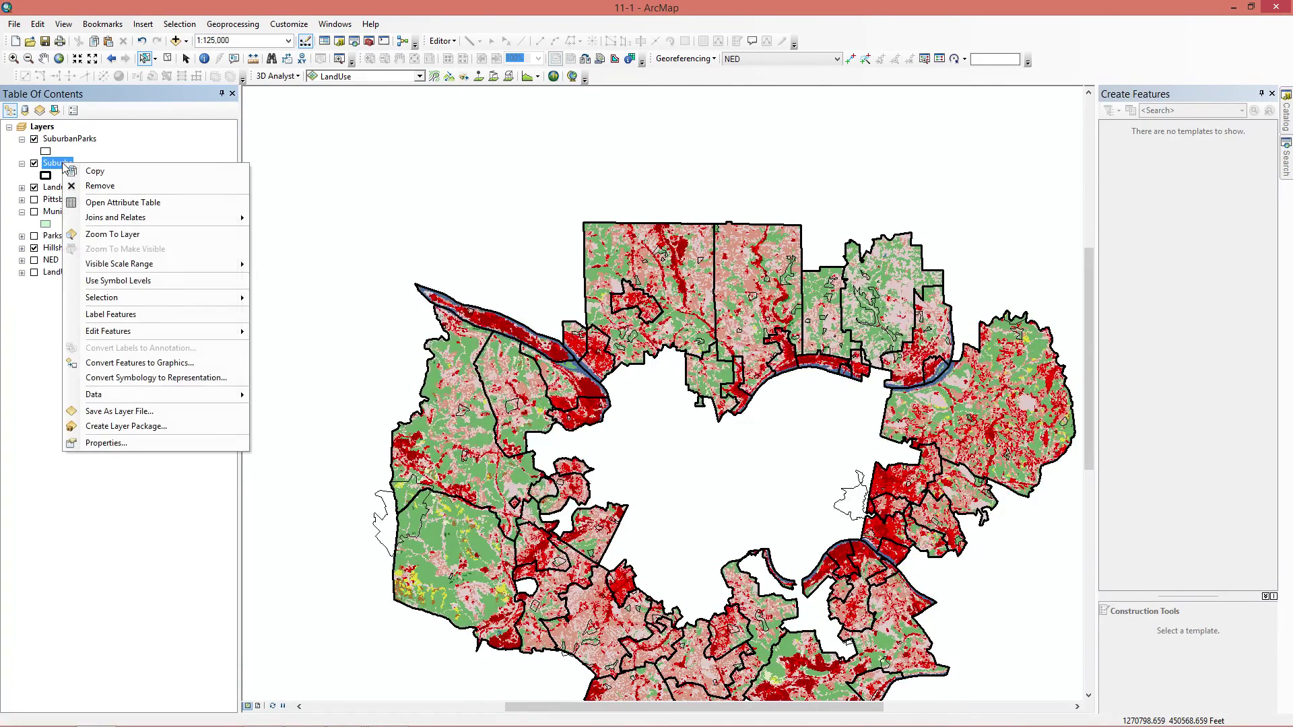
{"action": "left_click", "coordinate": [128, 314]}
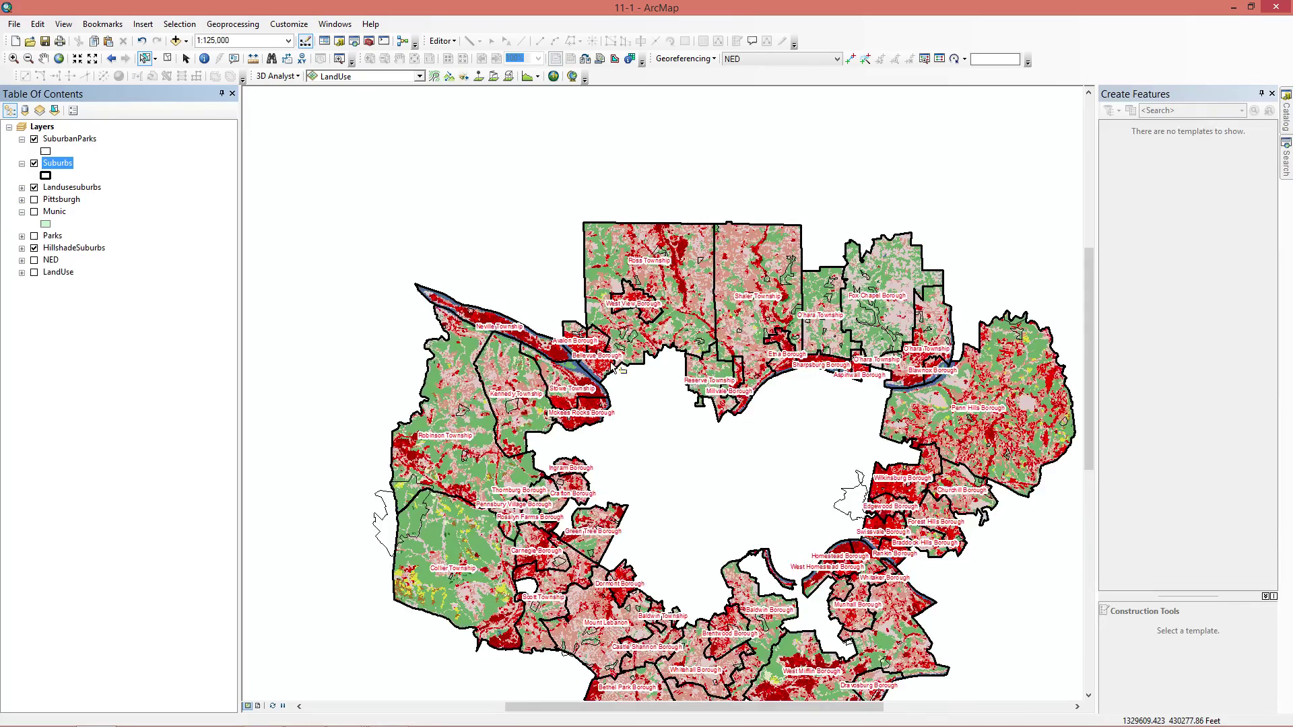
{"action": "scroll", "coordinate": [617, 377], "scroll_direction": "up", "scroll_amount": 1}
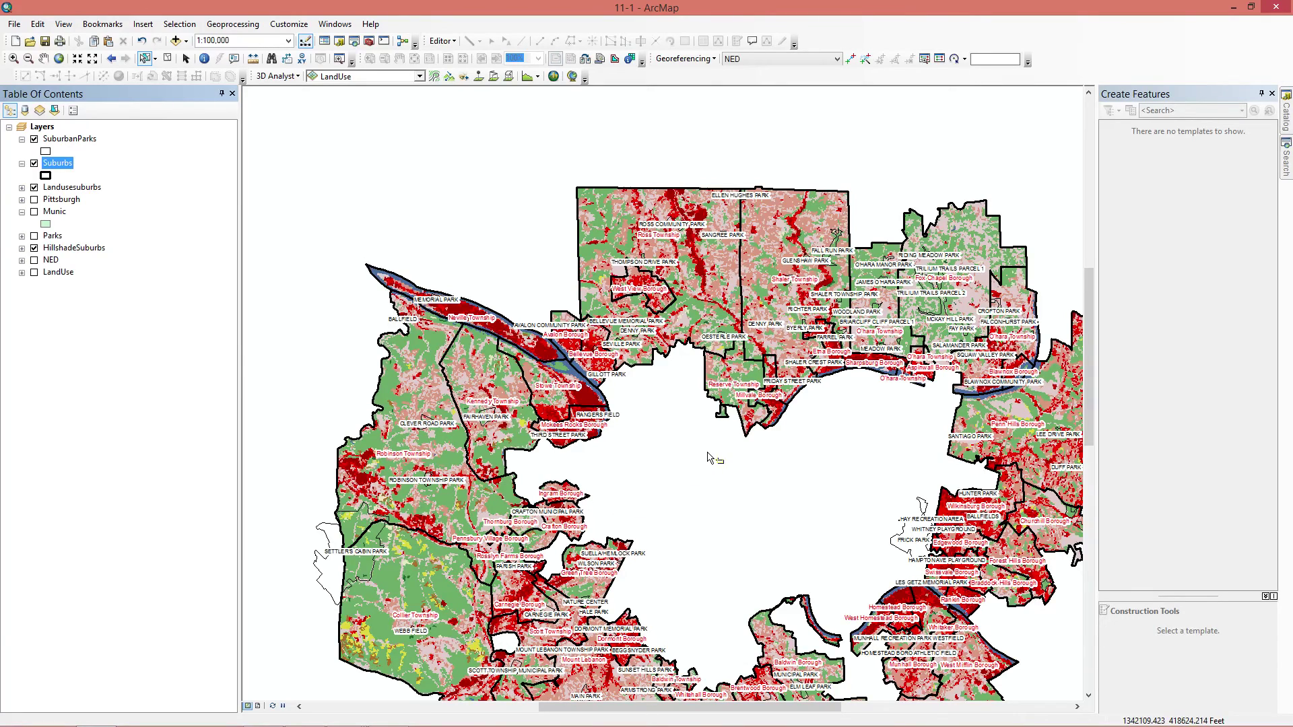
{"action": "scroll", "coordinate": [707, 458], "scroll_direction": "up", "scroll_amount": 1}
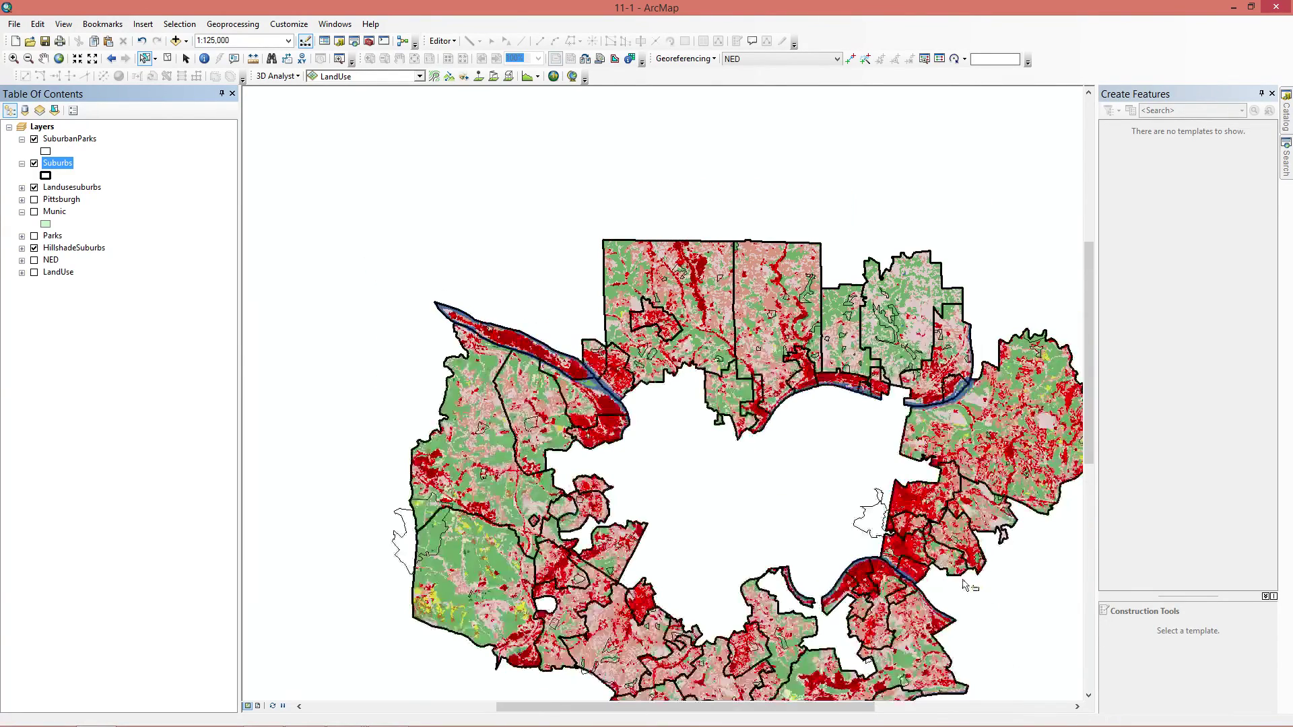
{"action": "scroll", "coordinate": [1044, 673], "scroll_direction": "up", "scroll_amount": 1}
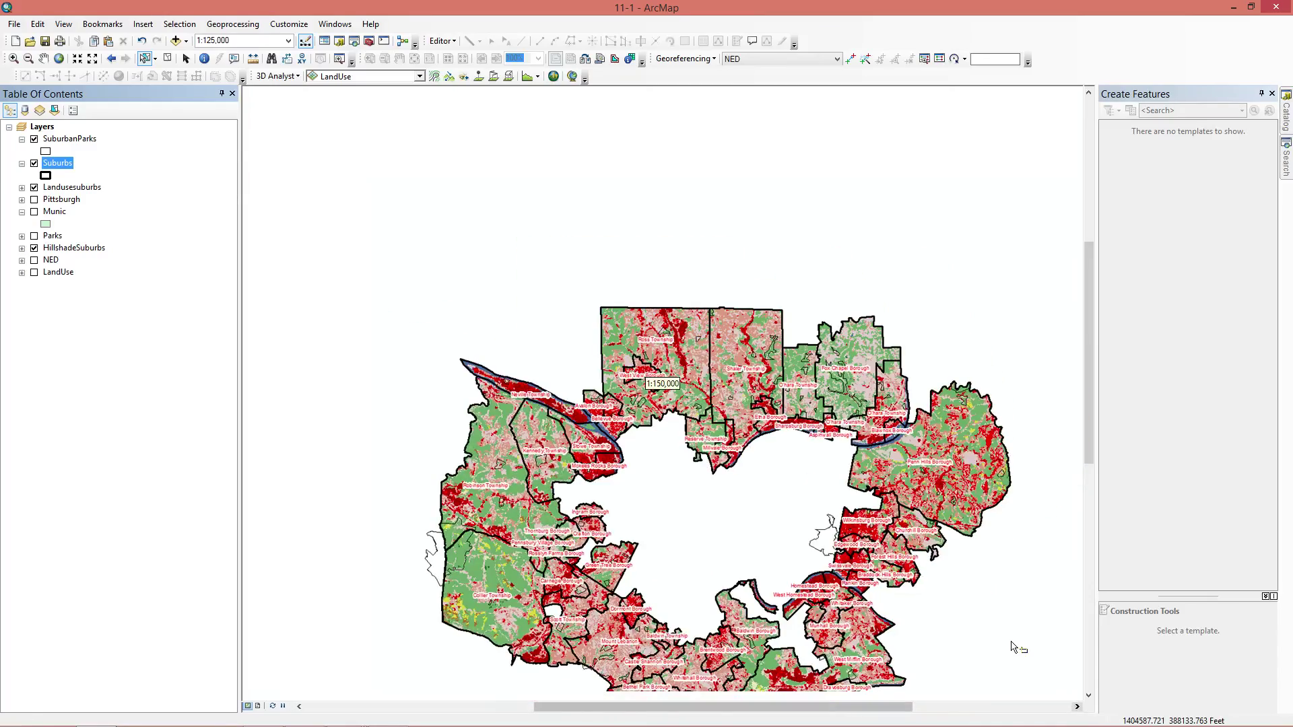
{"action": "left_click_drag", "start_coordinate": [1091, 464], "coordinate": [1090, 493]}
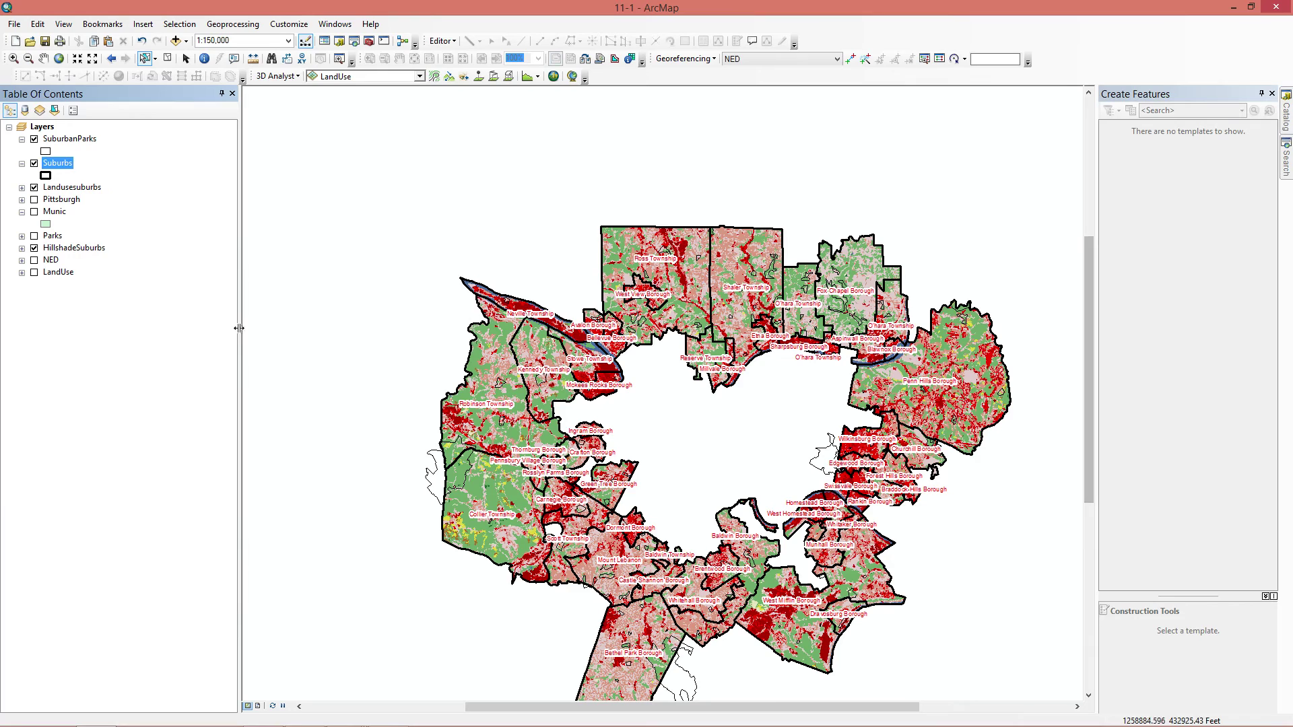
Step: Classify HillshadeSuburbs by Standard Deviation at 1/3 interval into 19 grey classes (74–233)
{"action": "right_click", "coordinate": [82, 249]}
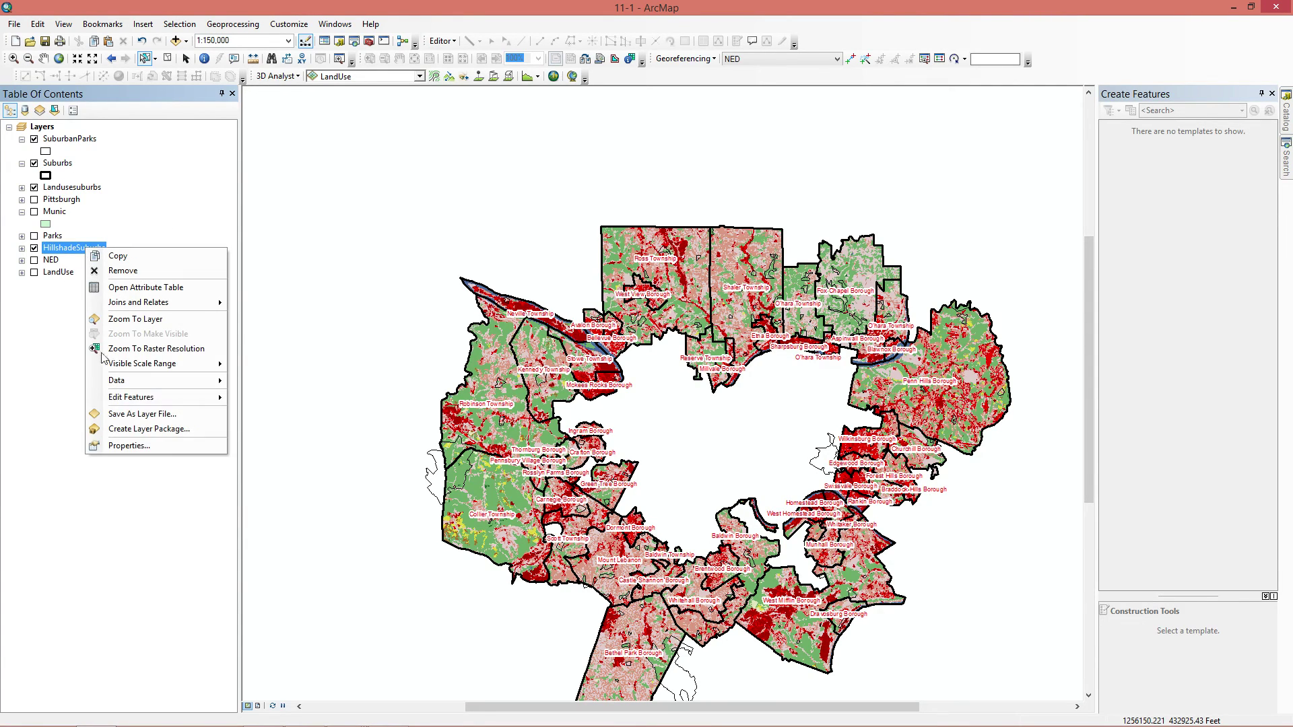
{"action": "left_click", "coordinate": [121, 443]}
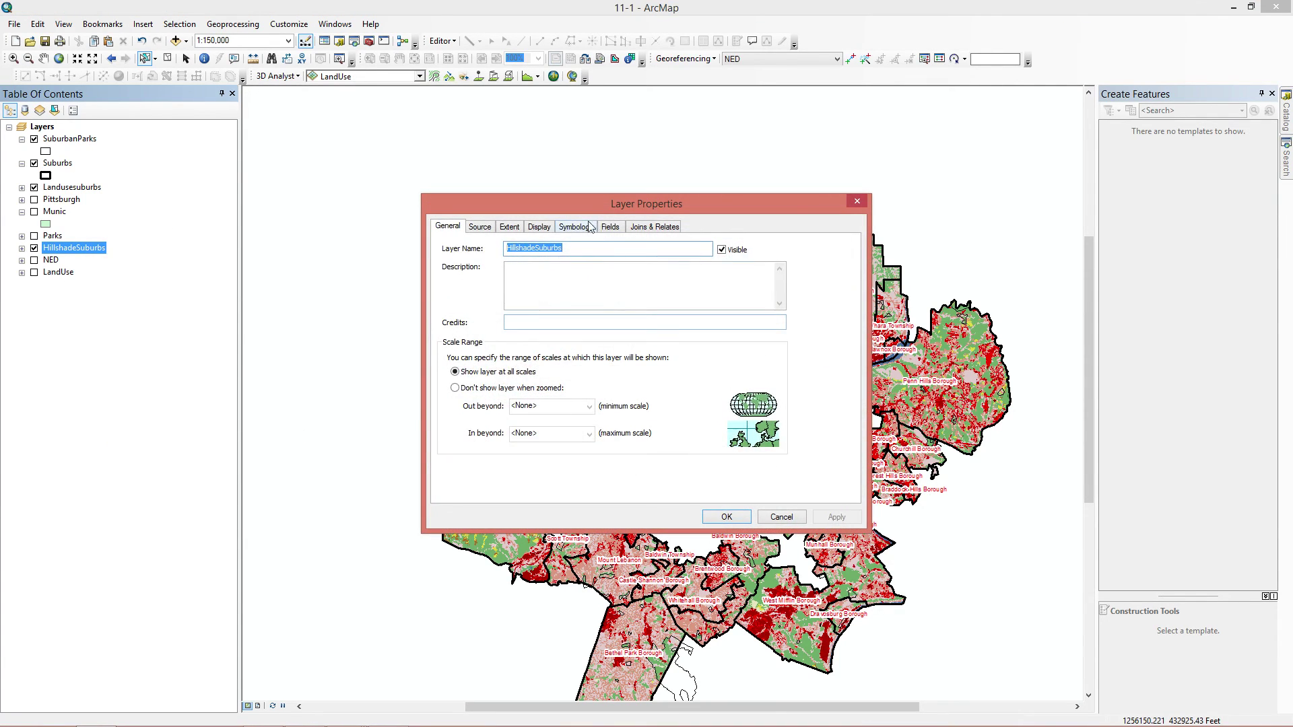
{"action": "left_click", "coordinate": [589, 227]}
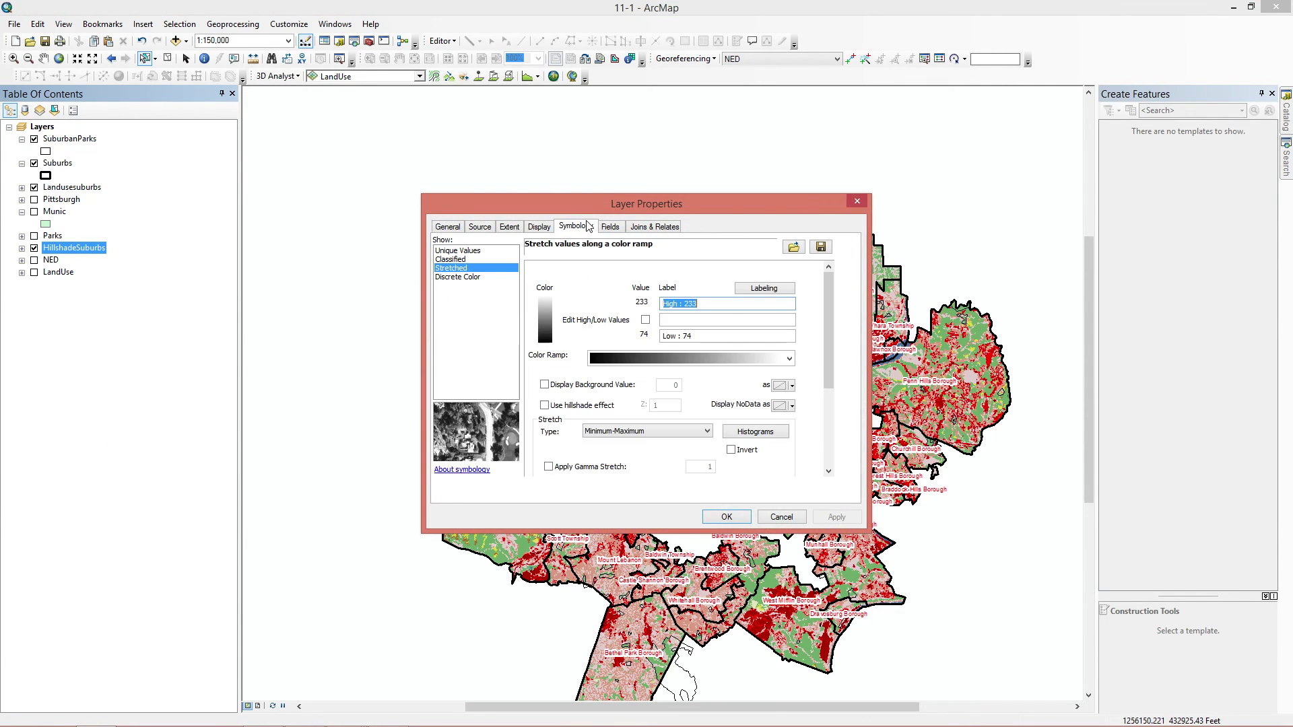
{"action": "left_click", "coordinate": [455, 261]}
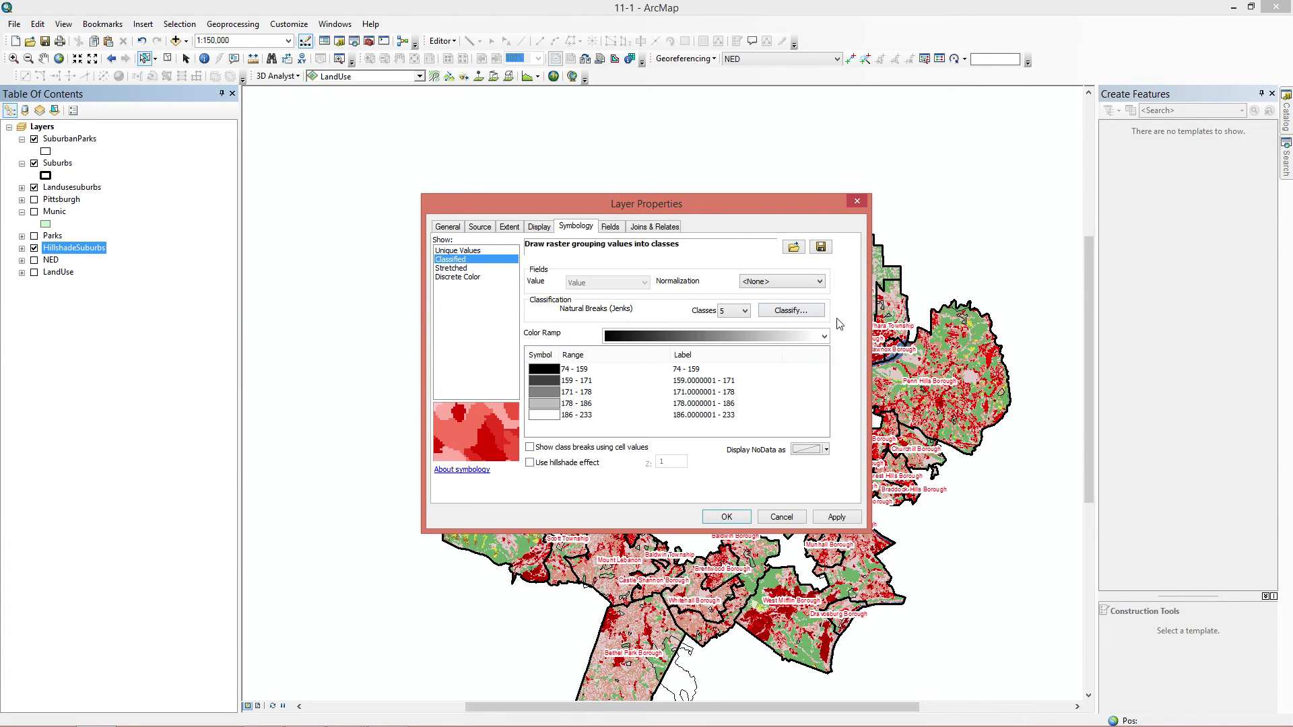
{"action": "left_click", "coordinate": [818, 315]}
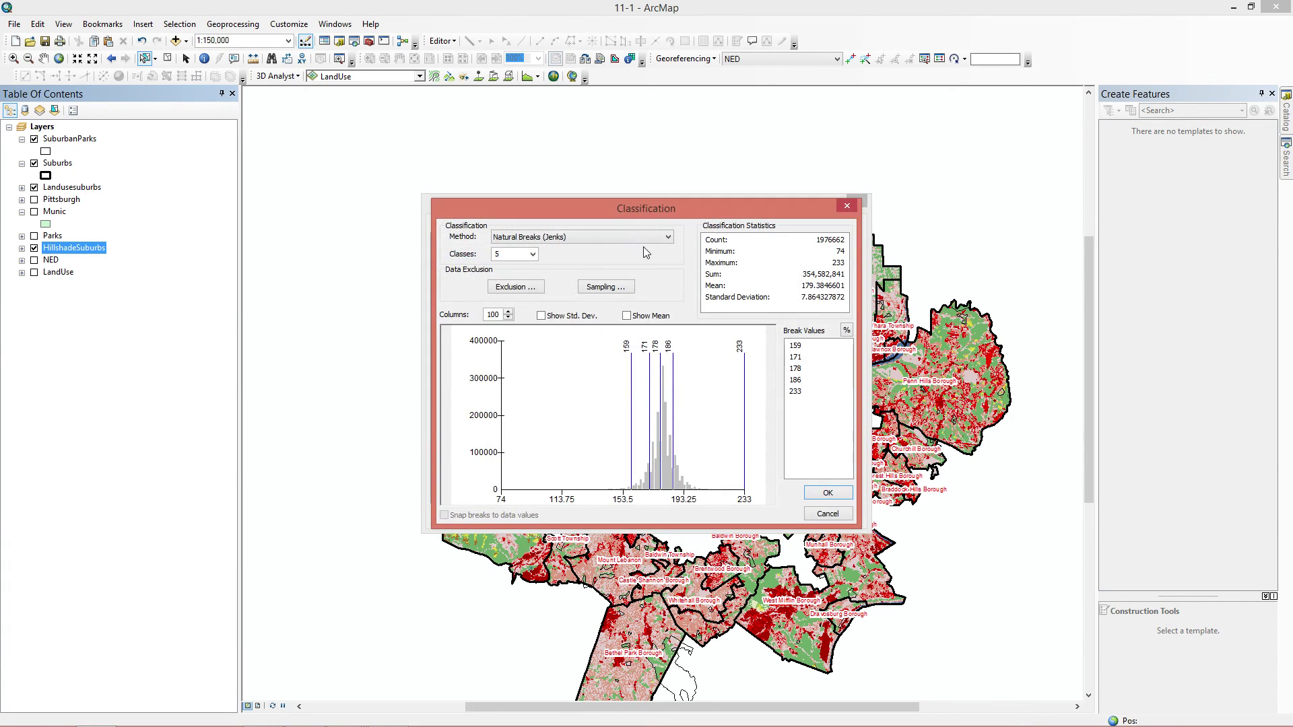
{"action": "left_click", "coordinate": [644, 237]}
{"action": "left_click", "coordinate": [560, 301]}
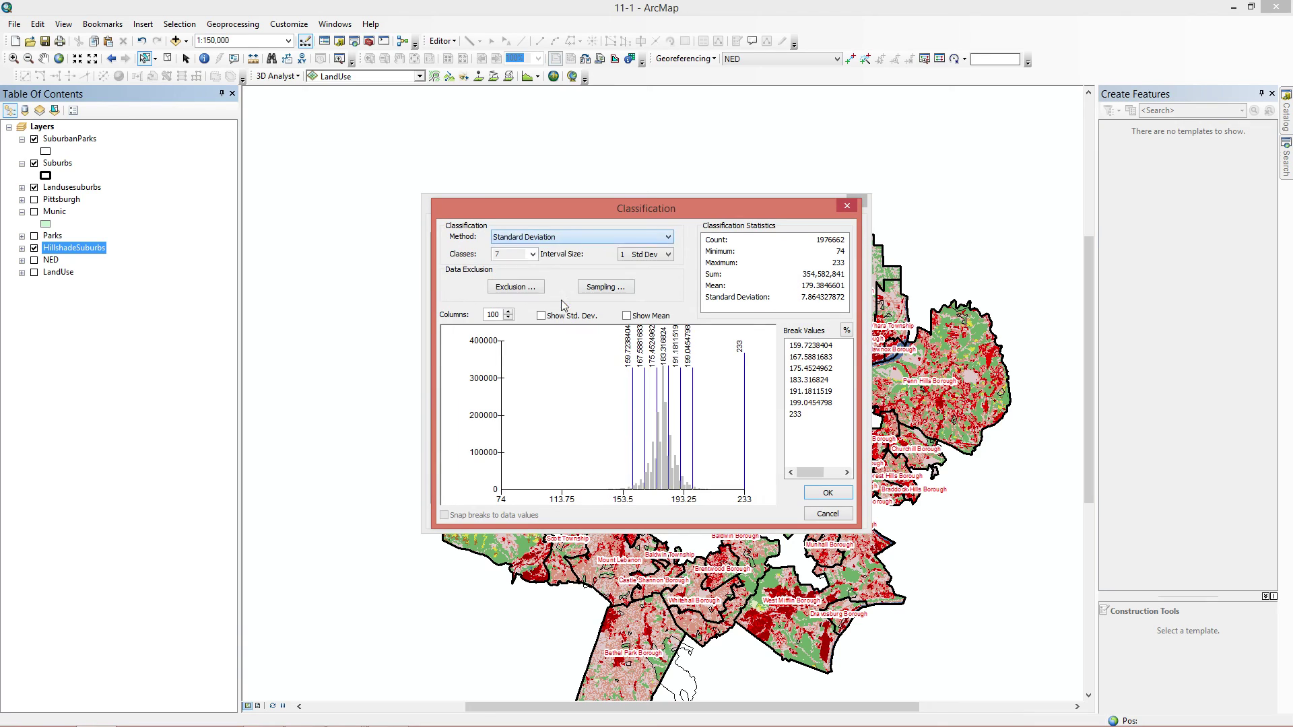
{"action": "left_click", "coordinate": [667, 260]}
{"action": "left_click", "coordinate": [644, 284]}
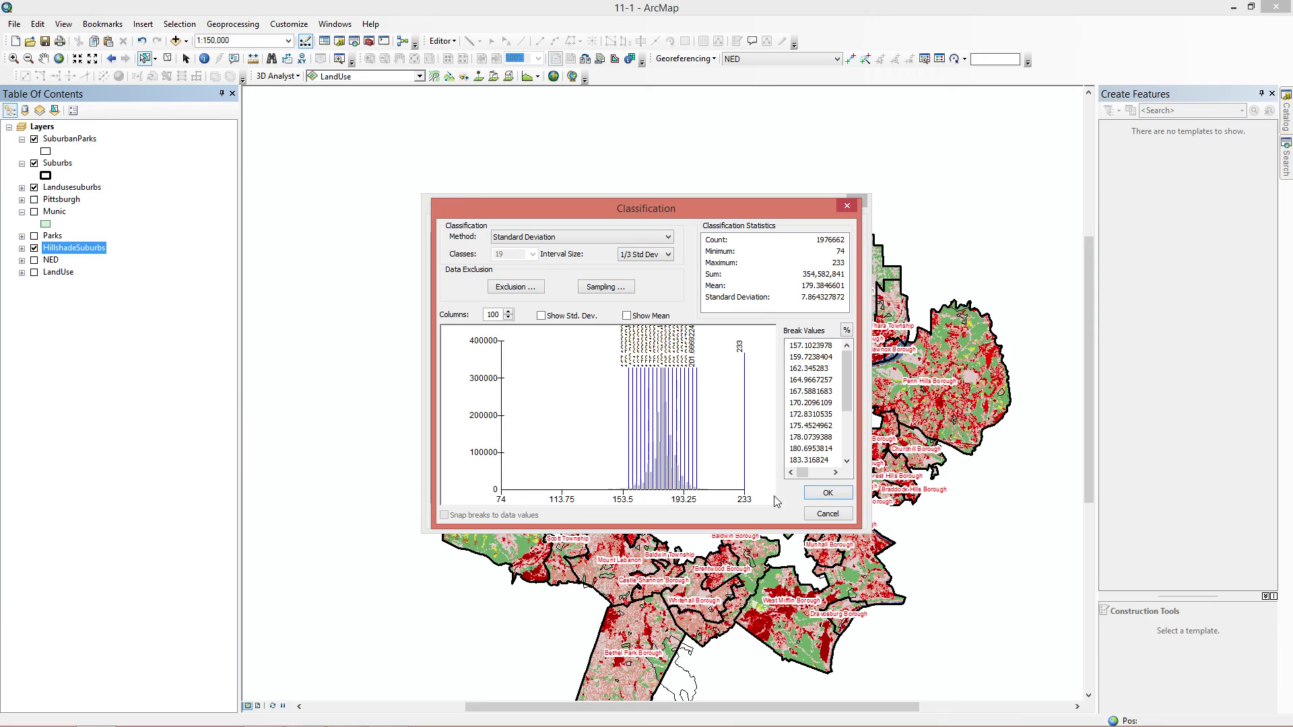
{"action": "left_click", "coordinate": [832, 495]}
{"action": "left_click", "coordinate": [836, 517]}
{"action": "left_click", "coordinate": [727, 516]}
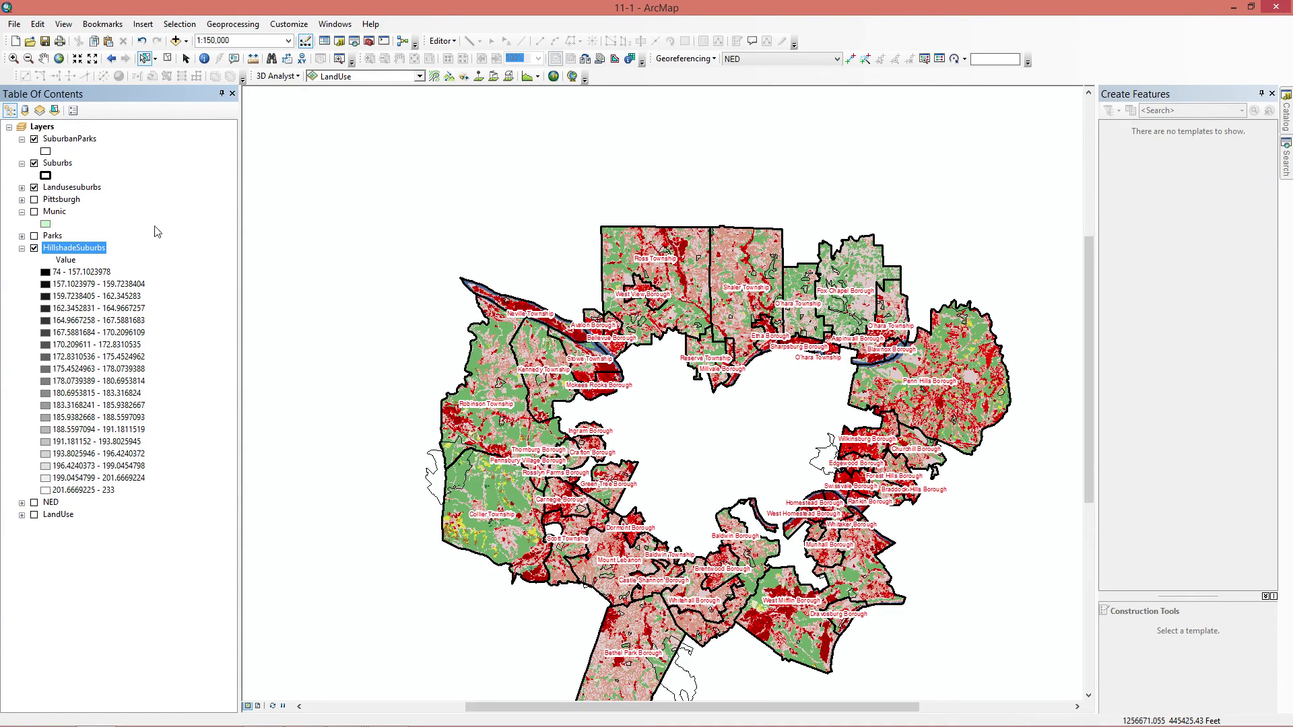
Step: Place HillshadeSuburbs under Landusesuburbs, set Landusesuburbs transparency to 40%, and compare with hillshade toggled
{"action": "left_click", "coordinate": [22, 249]}
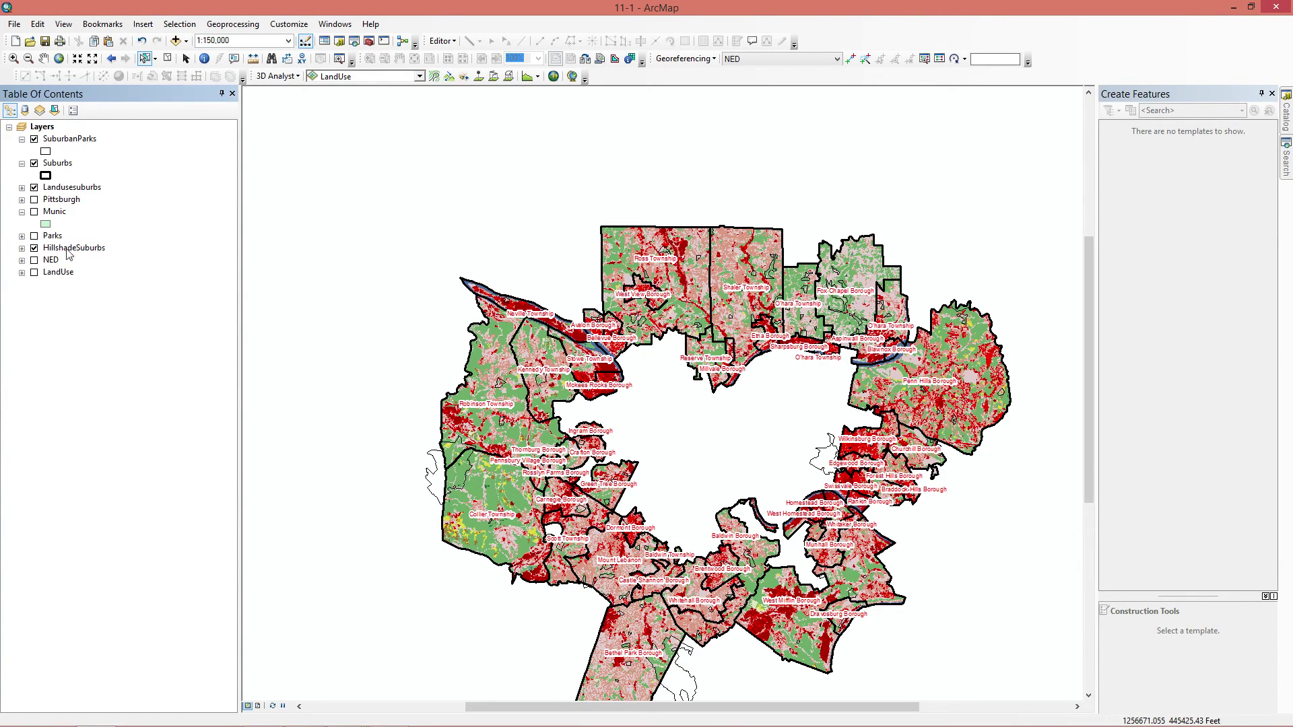
{"action": "left_click_drag", "start_coordinate": [67, 251], "coordinate": [75, 183]}
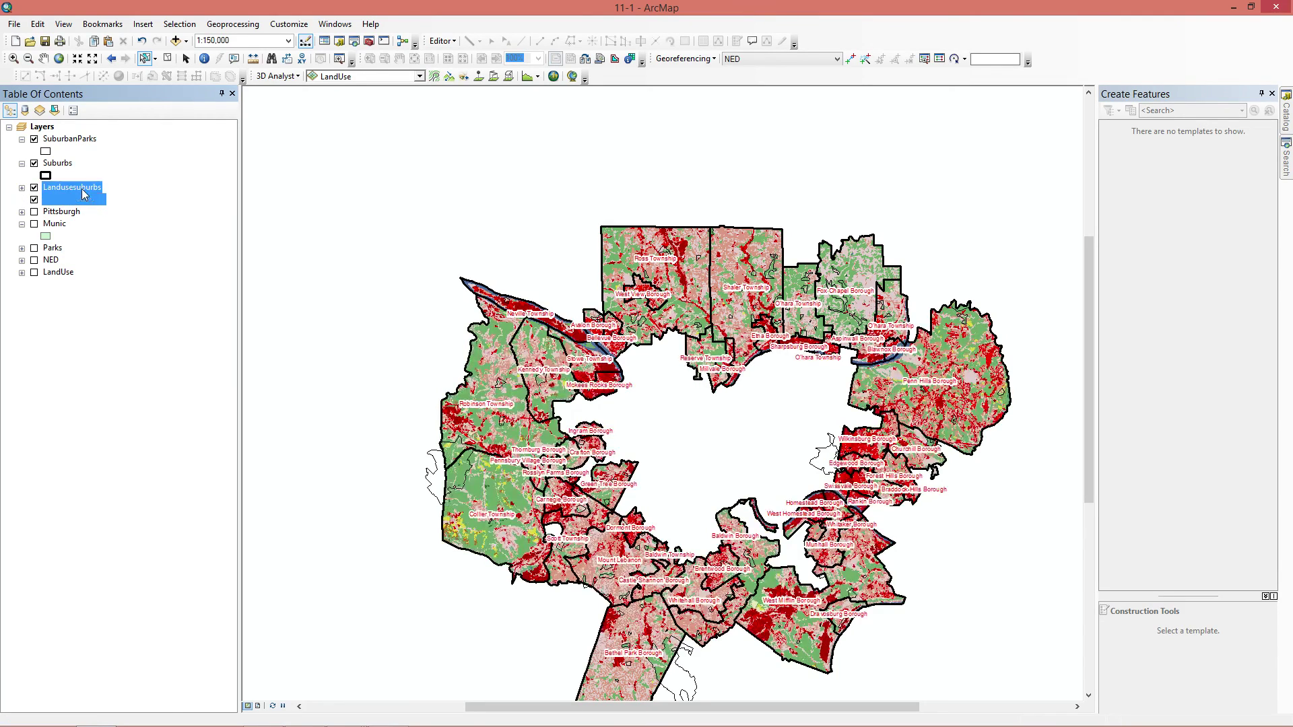
{"action": "right_click", "coordinate": [83, 191]}
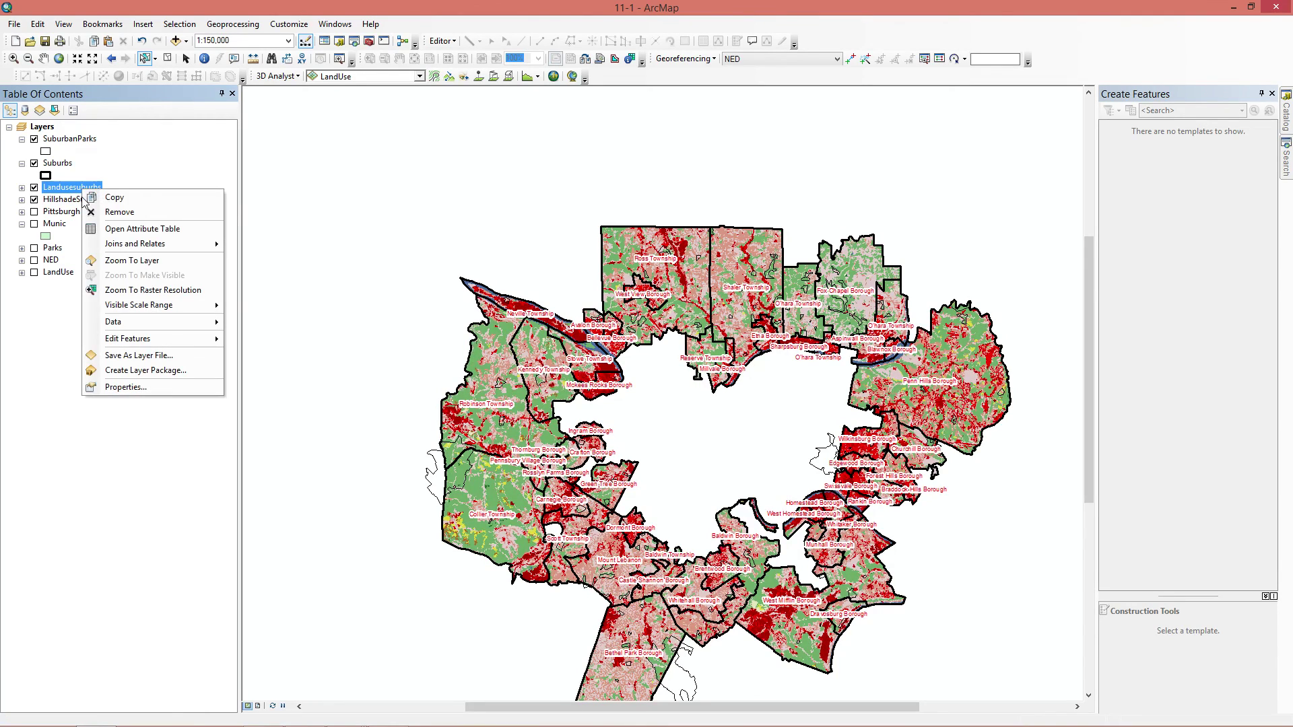
{"action": "left_click", "coordinate": [131, 387]}
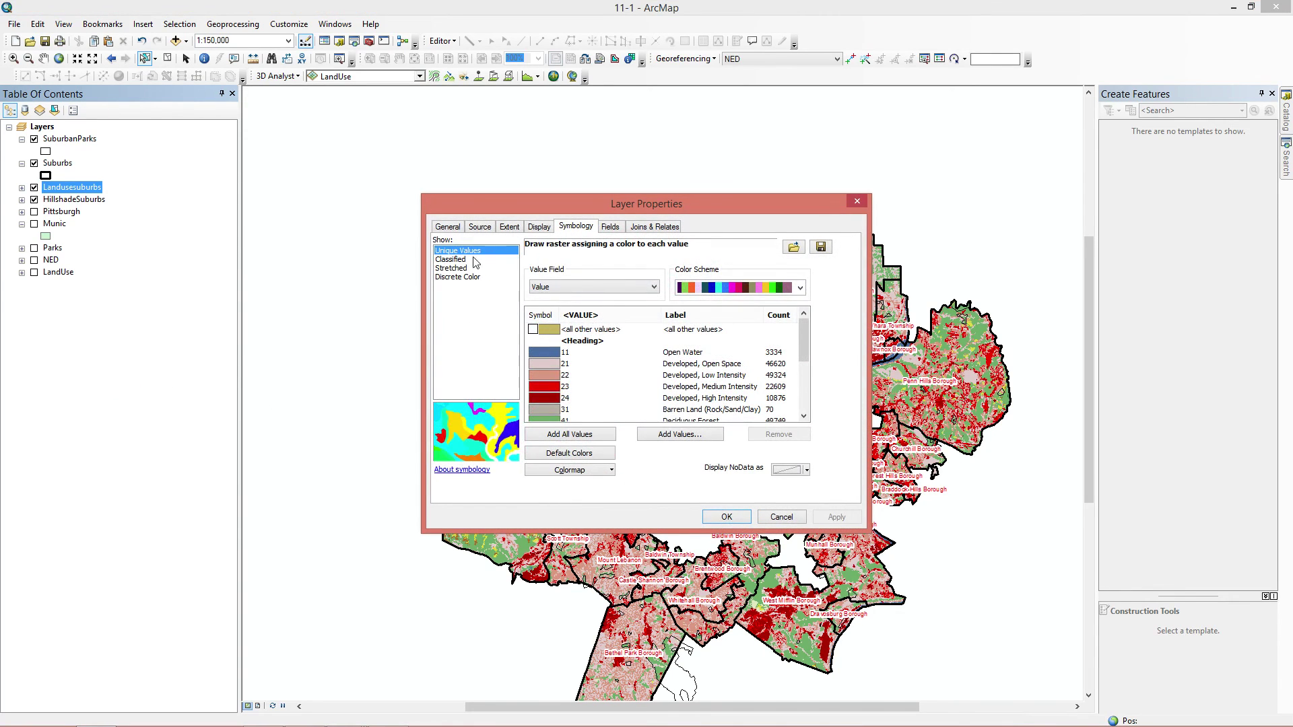
{"action": "left_click", "coordinate": [544, 229]}
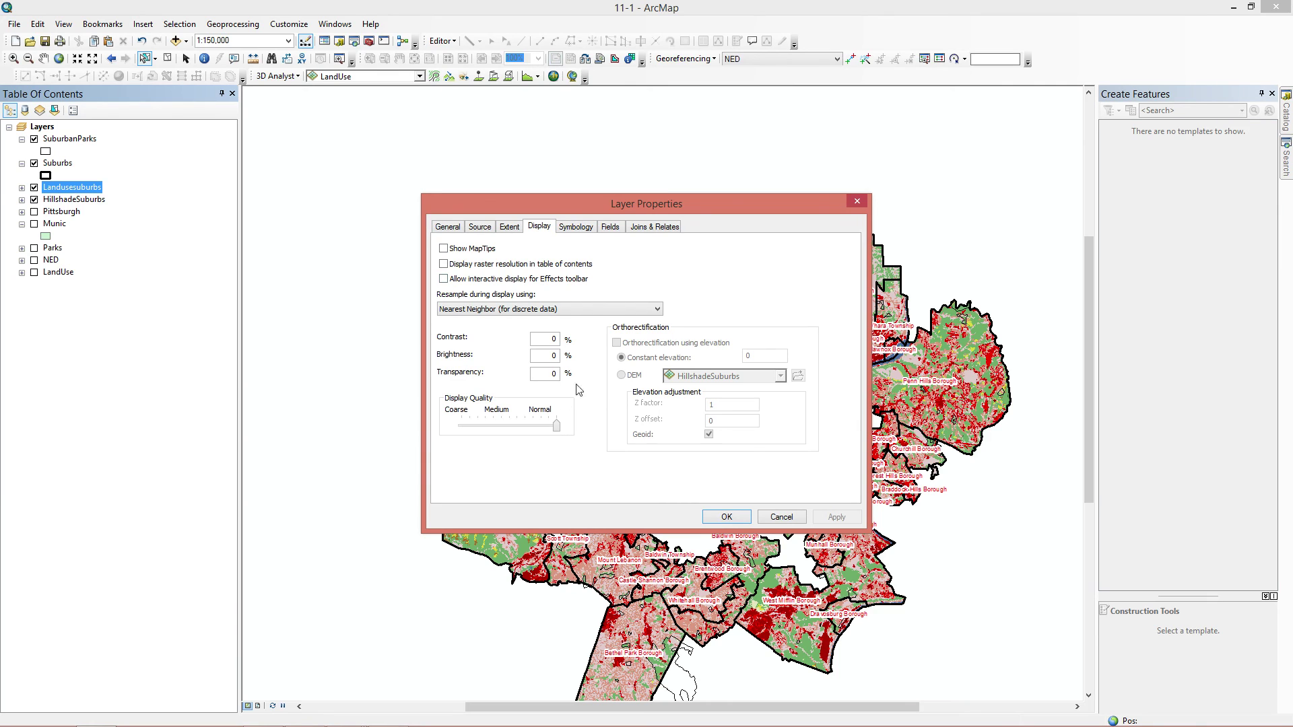
{"action": "key", "text": "Tab"}
{"action": "type", "text": "40"}
{"action": "left_click", "coordinate": [839, 517]}
{"action": "left_click", "coordinate": [749, 522]}
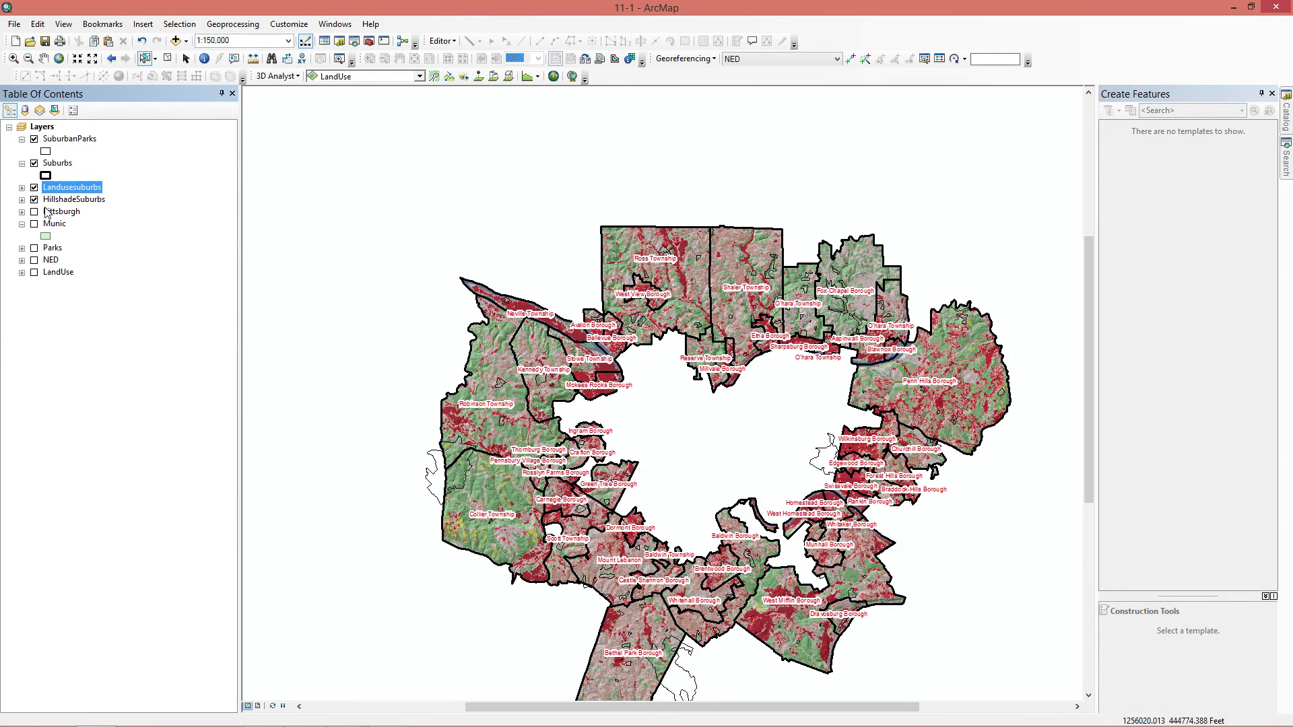
{"action": "left_click", "coordinate": [35, 200]}
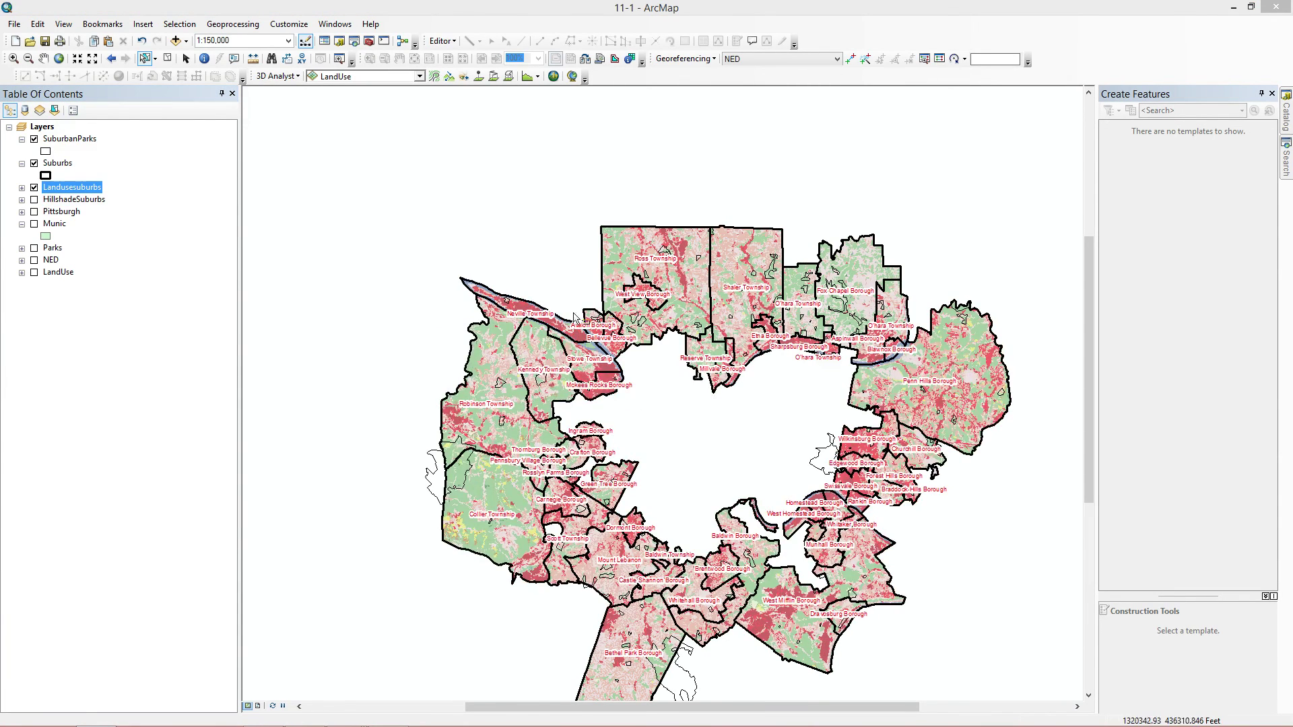
{"action": "left_click", "coordinate": [34, 200]}
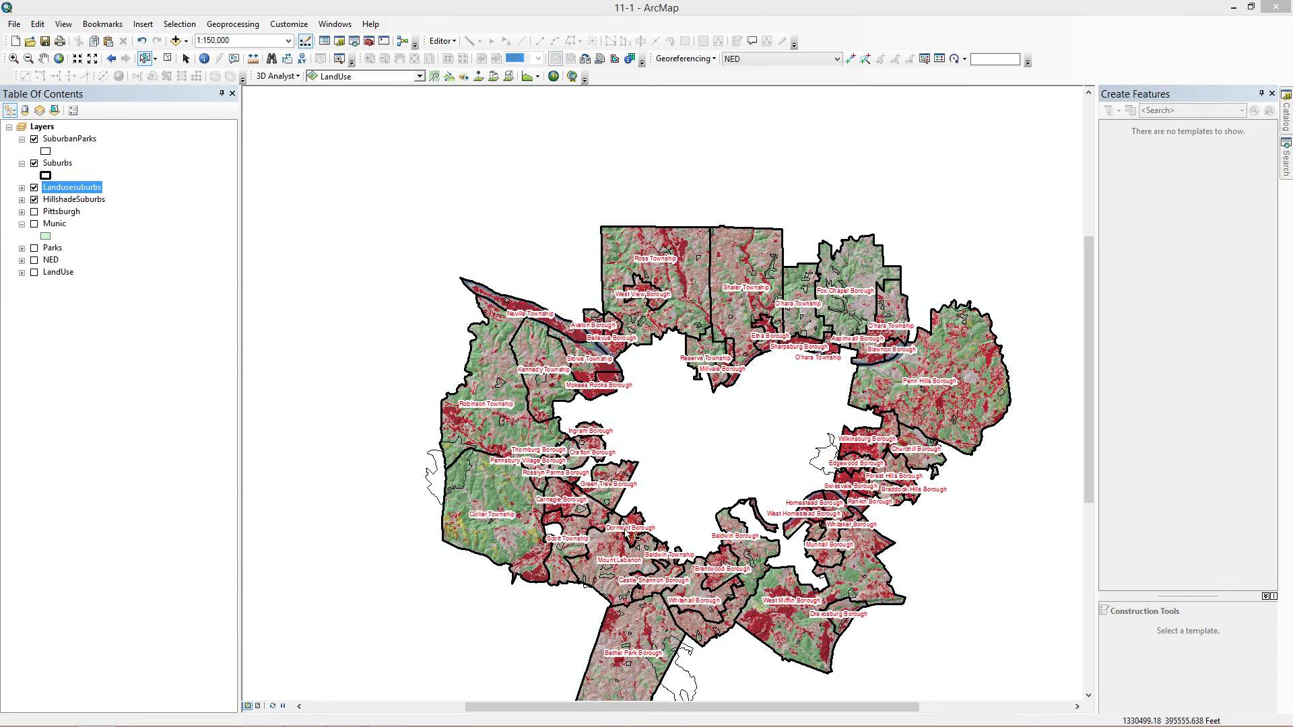
Step: In layout view, make the page landscape and shift the map frame left on the page
{"action": "left_click", "coordinate": [258, 705]}
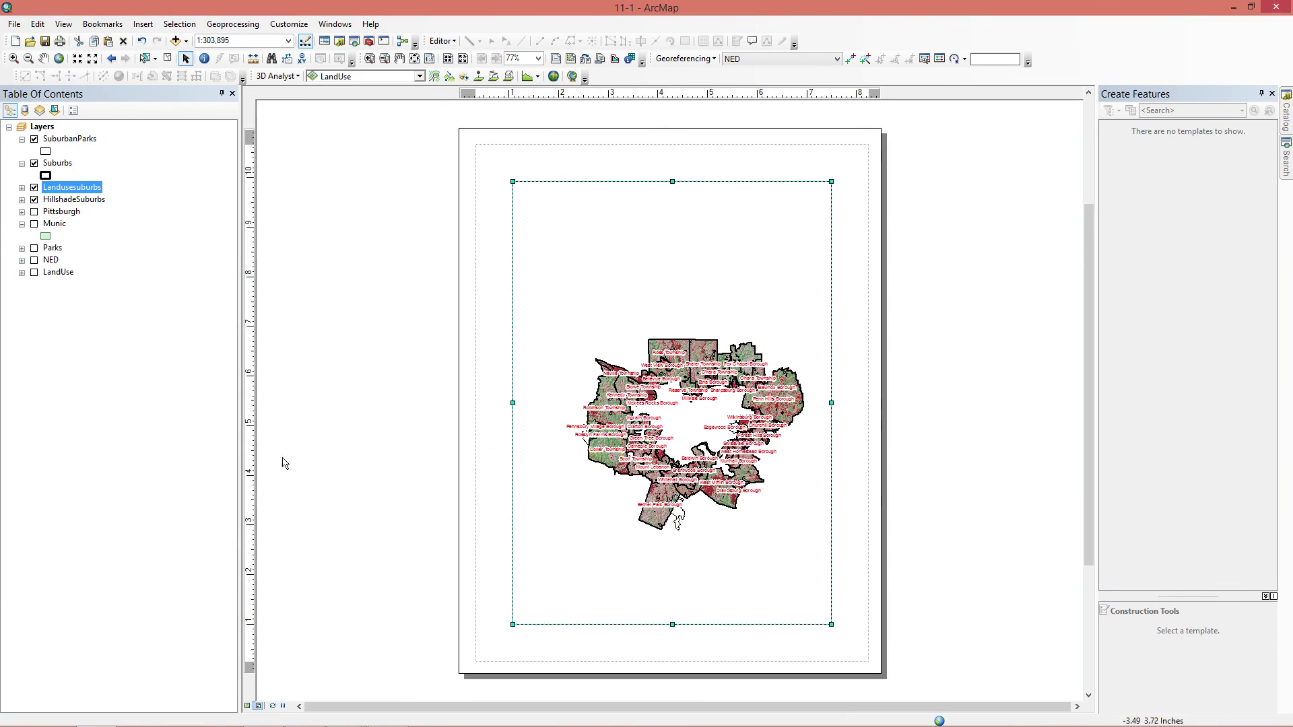
{"action": "left_click", "coordinate": [13, 25]}
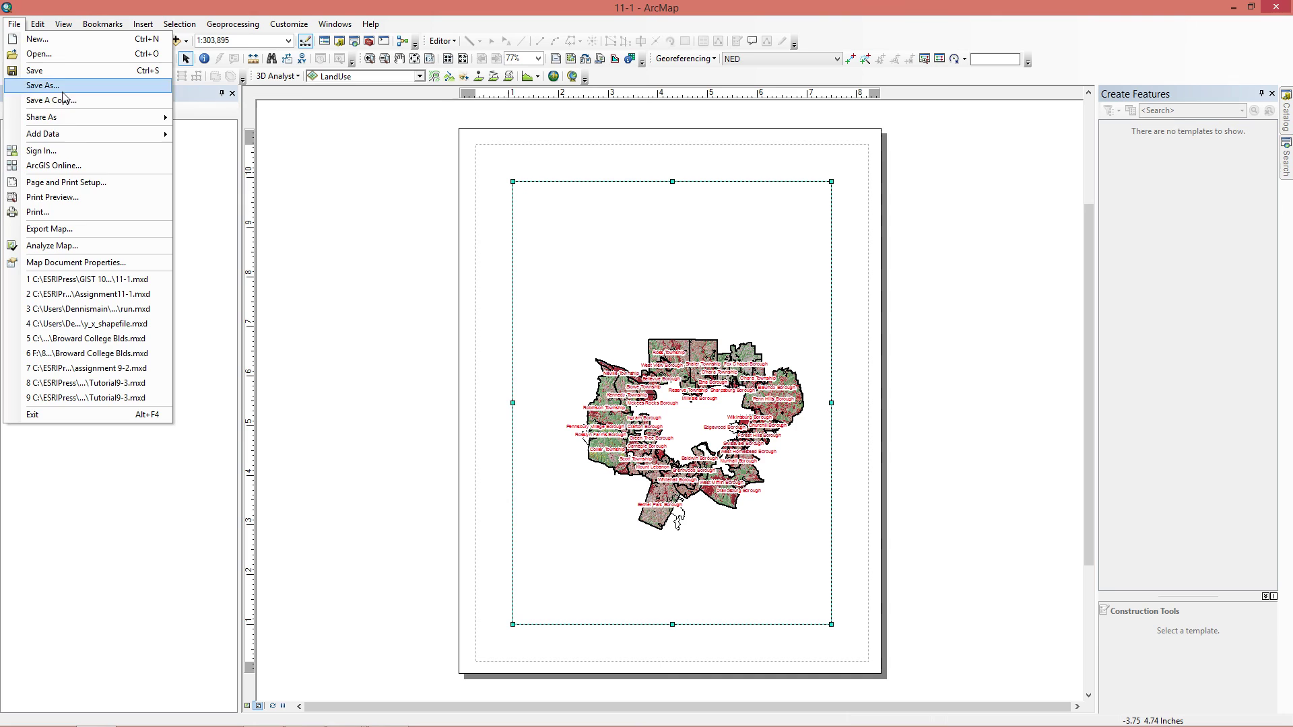
{"action": "left_click", "coordinate": [68, 180]}
{"action": "left_click", "coordinate": [646, 349]}
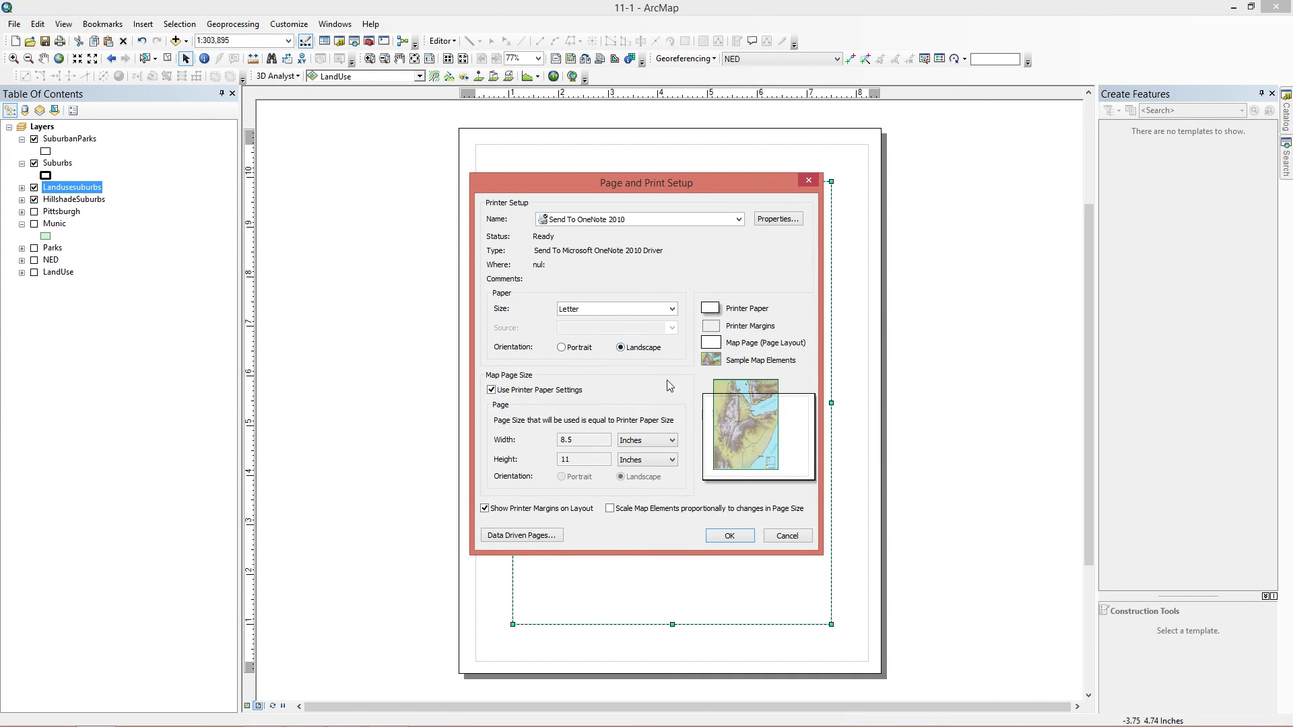
{"action": "left_click", "coordinate": [730, 541]}
{"action": "left_click_drag", "start_coordinate": [617, 330], "coordinate": [577, 366]}
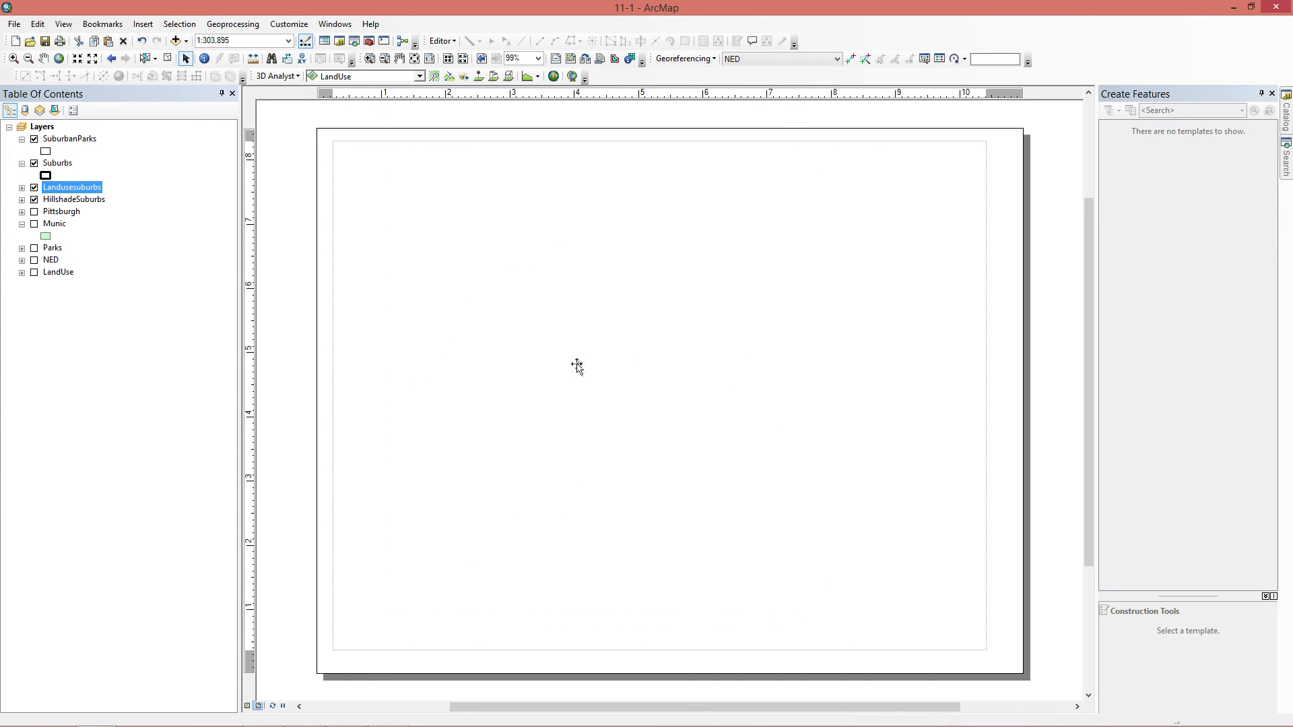
{"action": "left_click", "coordinate": [840, 414]}
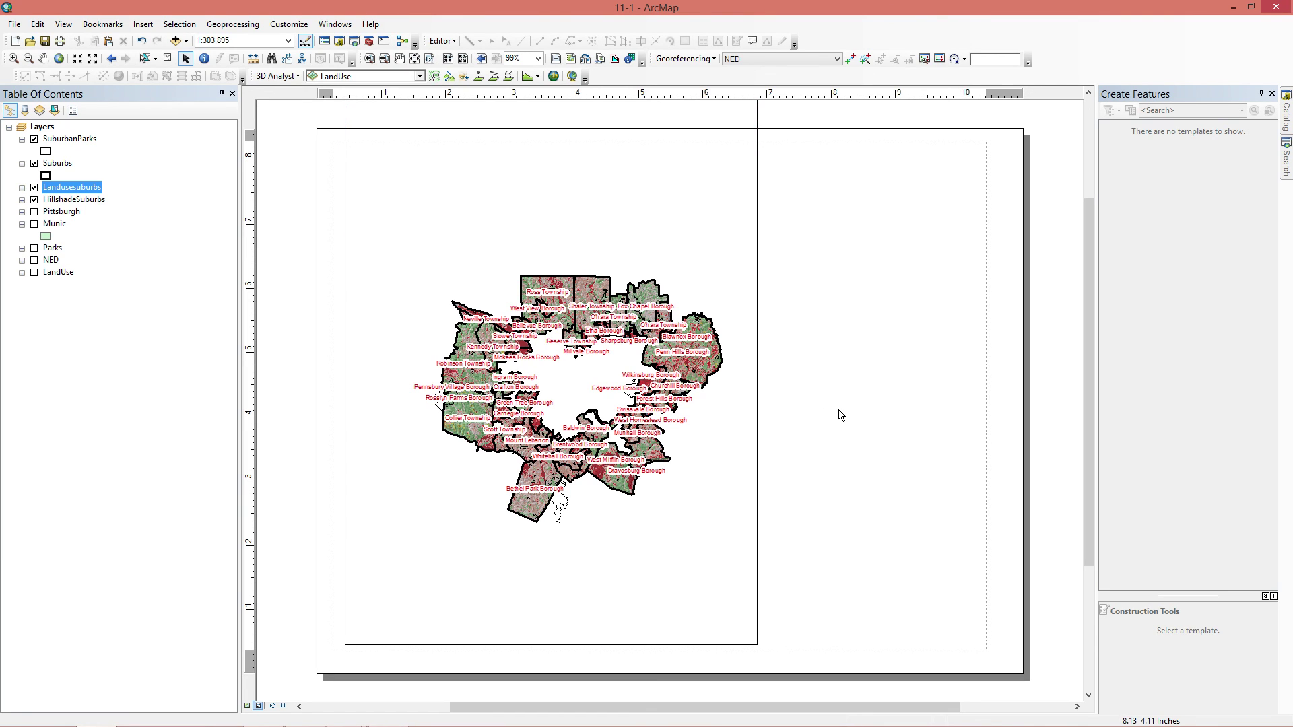